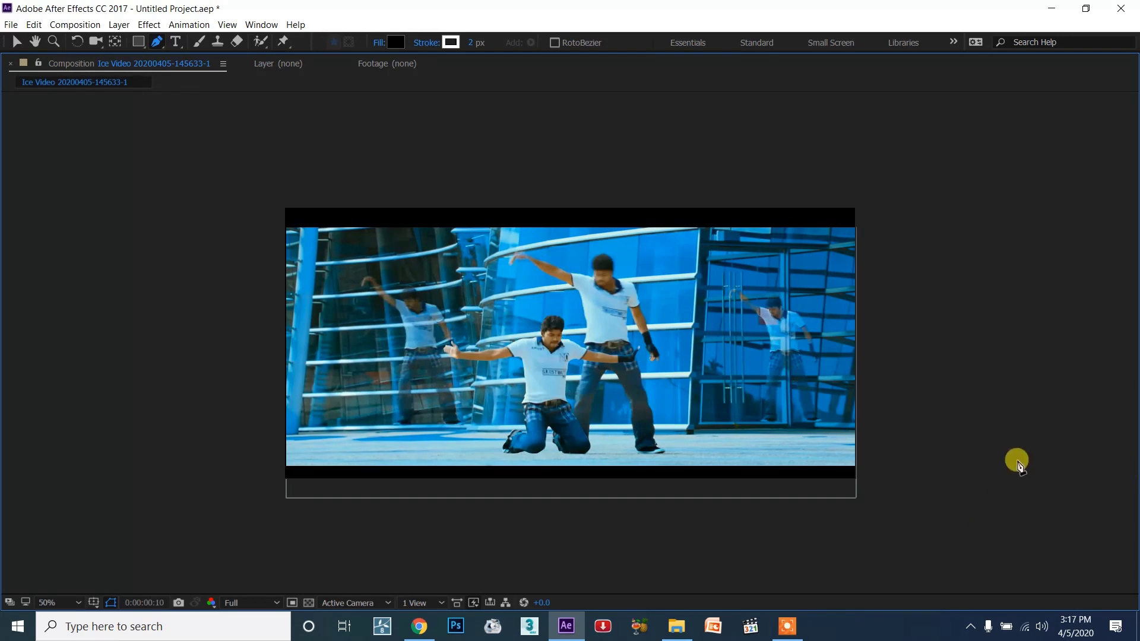
Restore the full panel layout, play the finished clone composition from its first frame, and return to the start
{"action": "key", "text": "grave"}
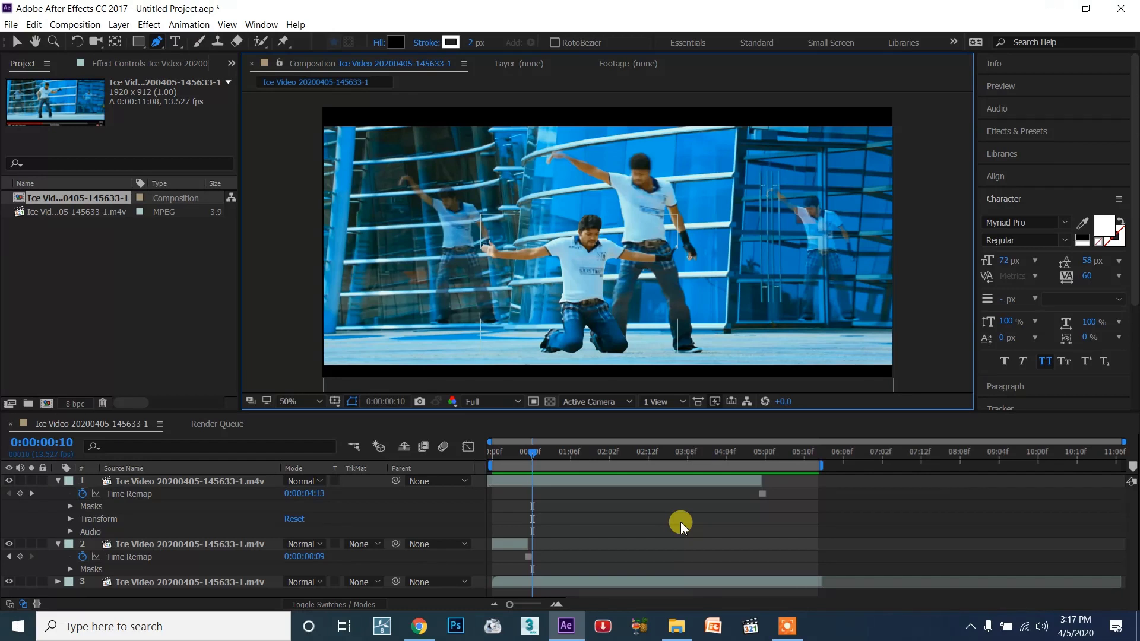
{"action": "left_click_drag", "start_coordinate": [496, 455], "coordinate": [512, 455]}
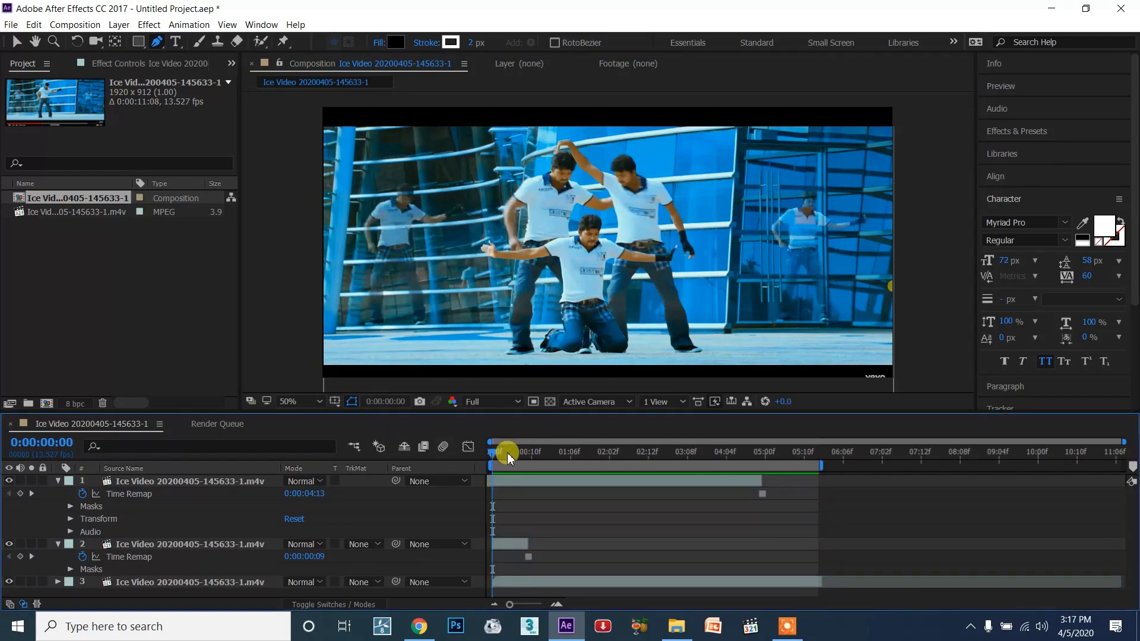
{"action": "left_click", "coordinate": [517, 455]}
{"action": "left_click", "coordinate": [495, 455]}
{"action": "key", "text": "space"}
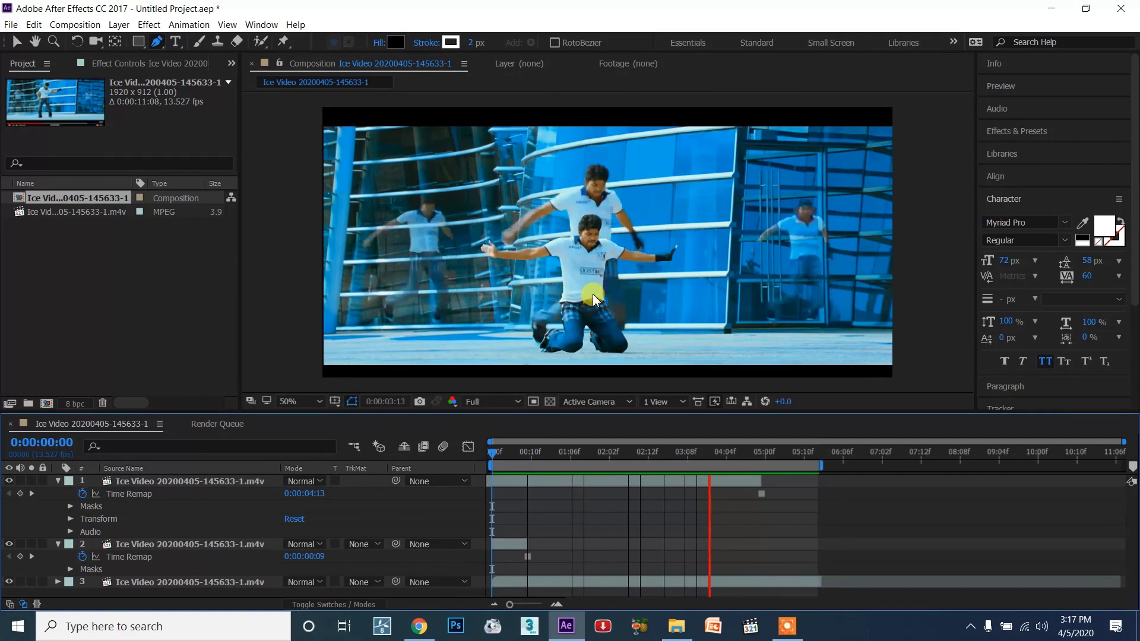
{"action": "key", "text": "space"}
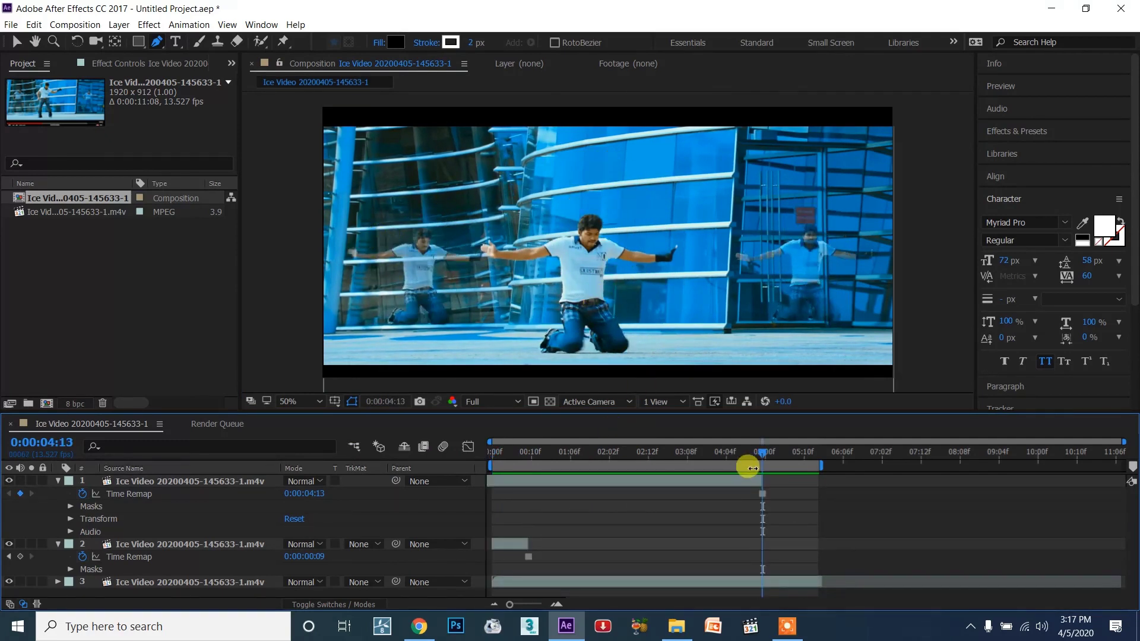
{"action": "left_click_drag", "start_coordinate": [751, 460], "coordinate": [364, 471]}
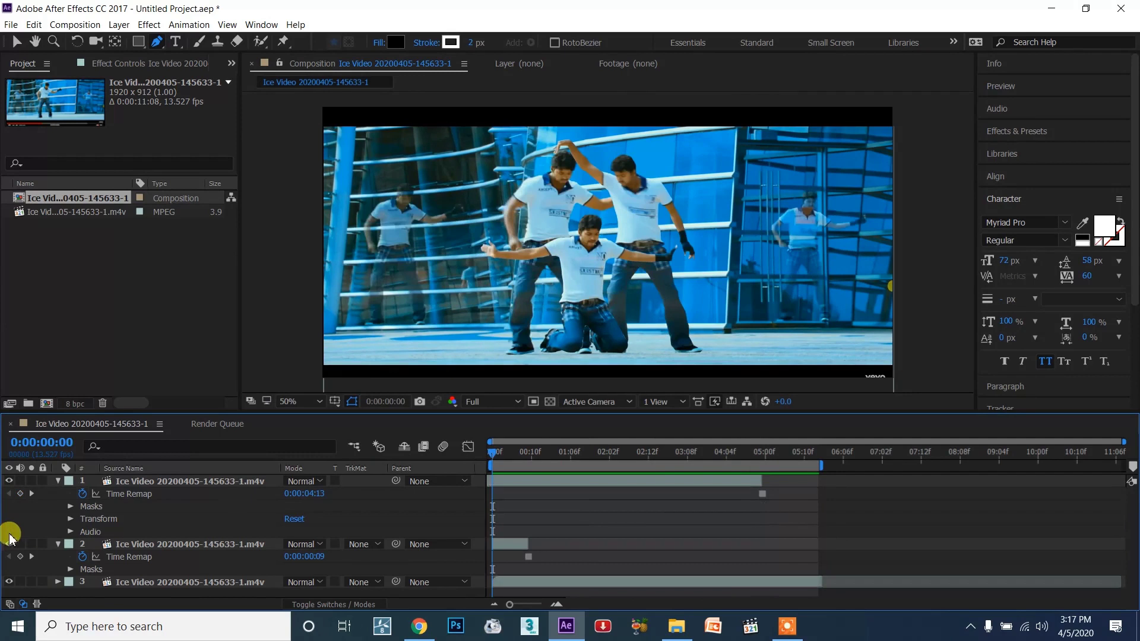
Hide and show the two upper clone layers one by one, checking what each contributes to the picture
{"action": "mouse_move", "coordinate": [11, 541]}
{"action": "left_mouse_down"}
{"action": "mouse_move", "coordinate": [13, 486]}
{"action": "mouse_move", "coordinate": [10, 544]}
{"action": "left_mouse_up"}
{"action": "left_click_drag", "start_coordinate": [484, 457], "coordinate": [101, 484]}
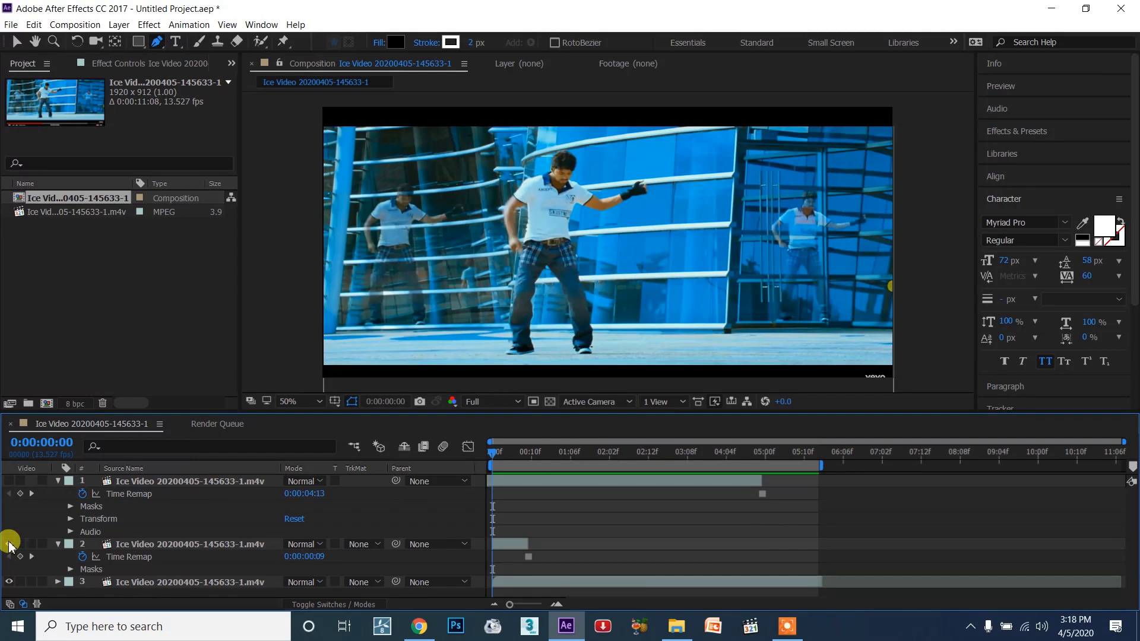
{"action": "left_click", "coordinate": [10, 544]}
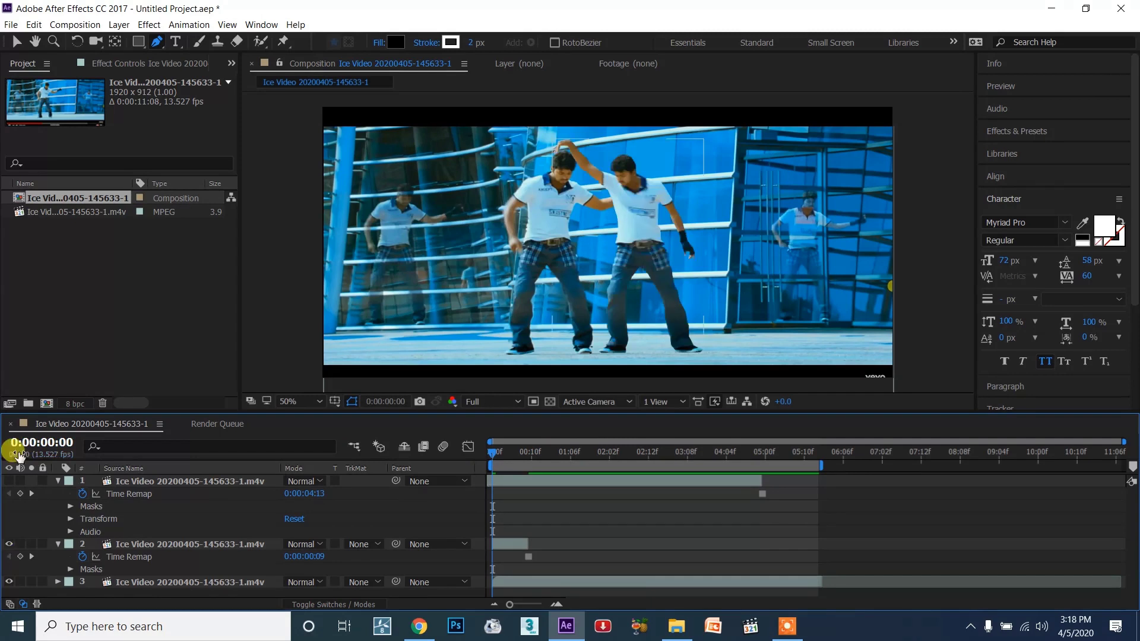
{"action": "left_click", "coordinate": [8, 483]}
{"action": "left_click_drag", "start_coordinate": [565, 459], "coordinate": [788, 467]}
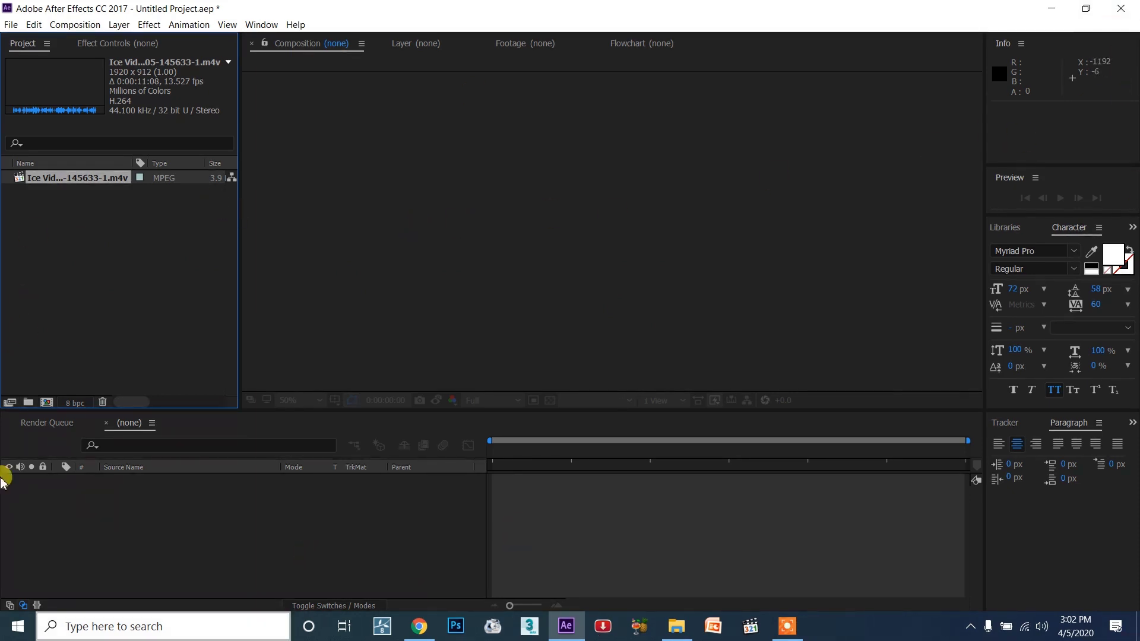
{"action": "left_click_drag", "start_coordinate": [23, 180], "coordinate": [47, 405]}
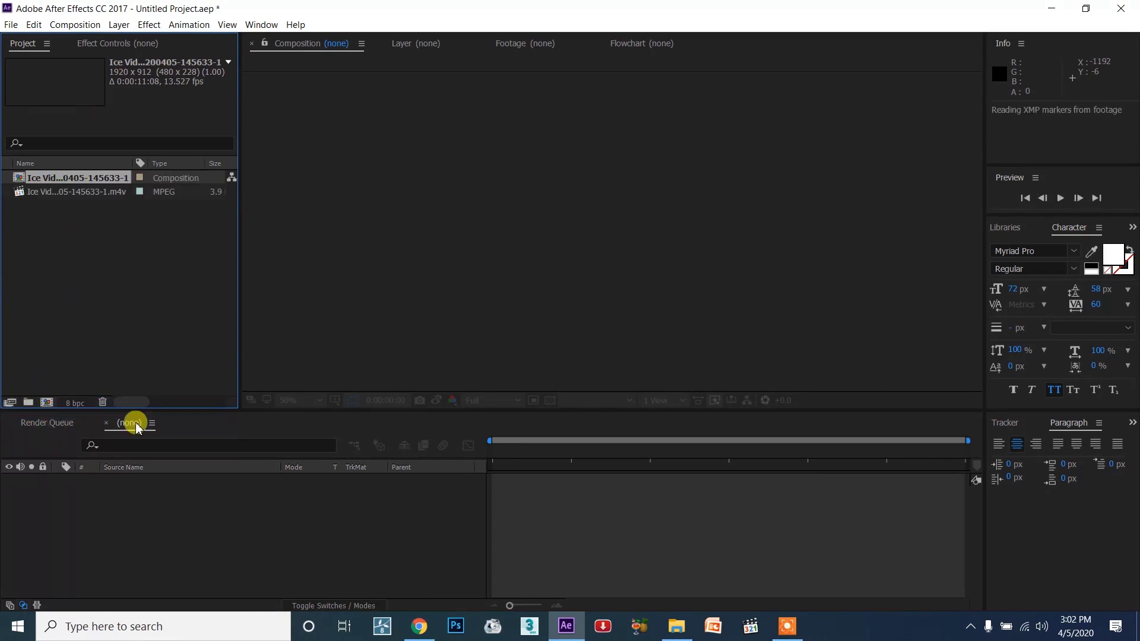
{"action": "key", "text": "Caps_Lock"}
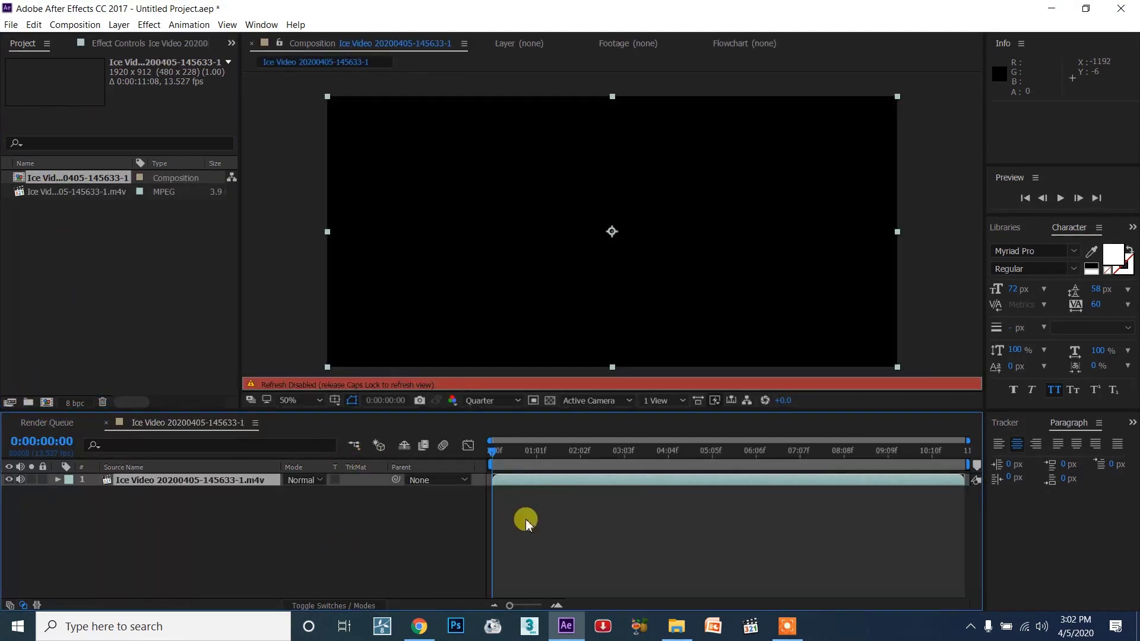
{"action": "key", "text": "Caps_Lock"}
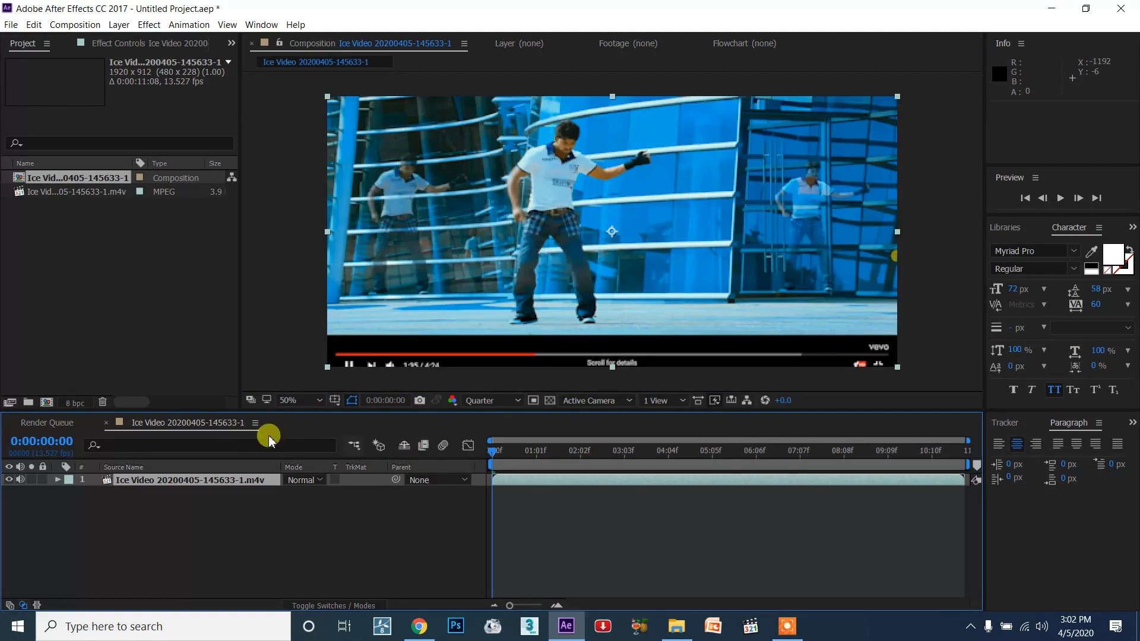
{"action": "left_click", "coordinate": [19, 480]}
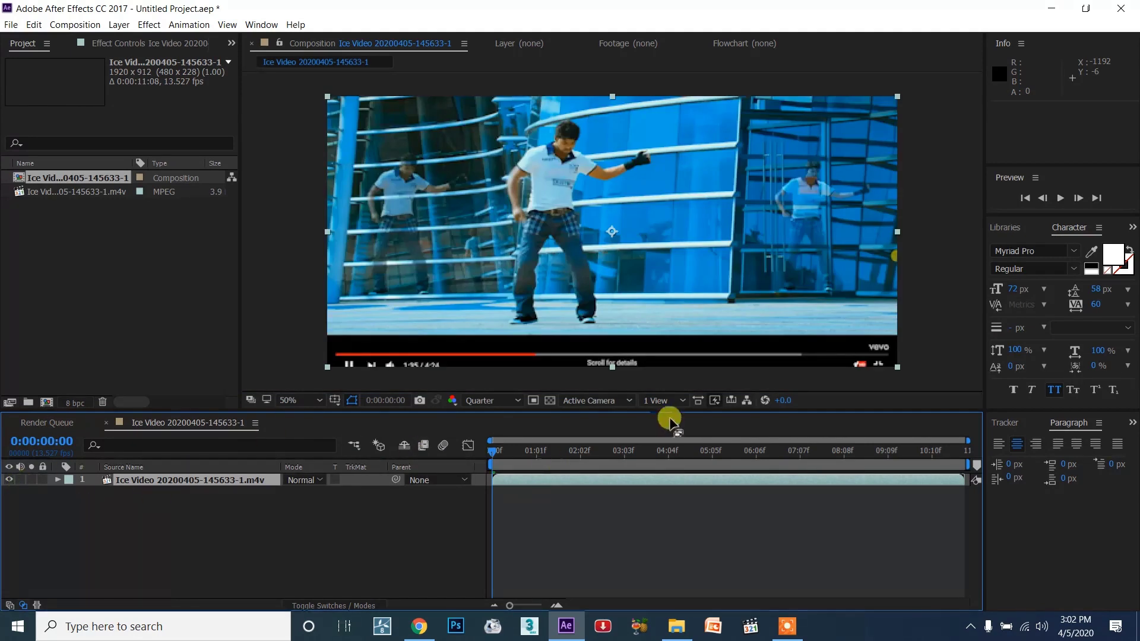
Trim the video layer's end and the work area's end to 0:00:05:13, and return to the first frame
{"action": "left_click_drag", "start_coordinate": [521, 453], "coordinate": [607, 455]}
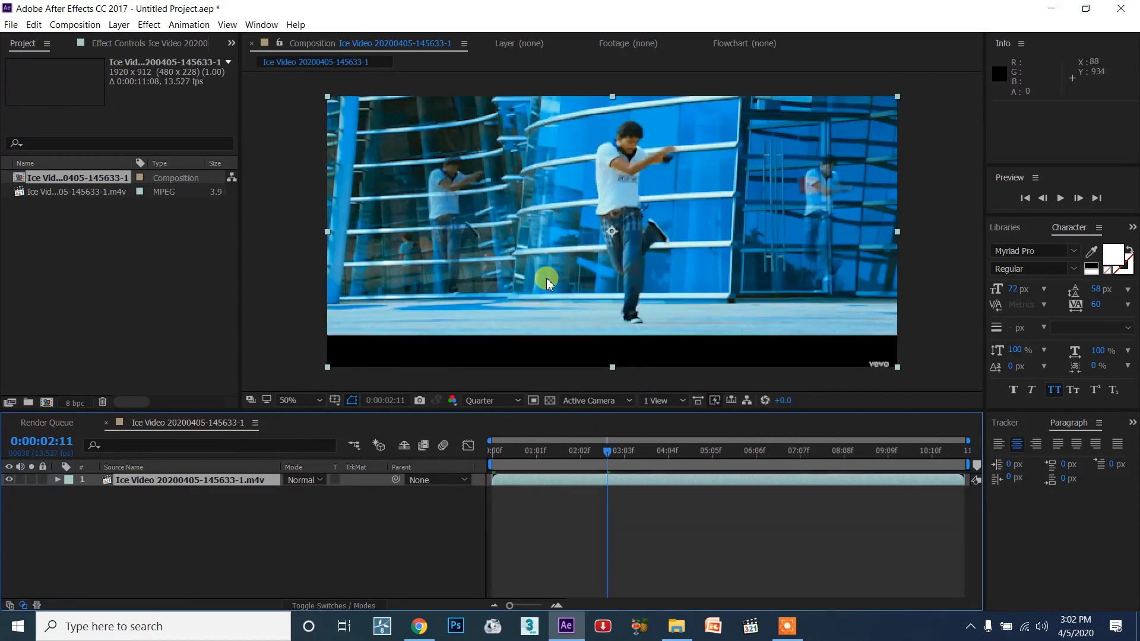
{"action": "key", "text": "comma"}
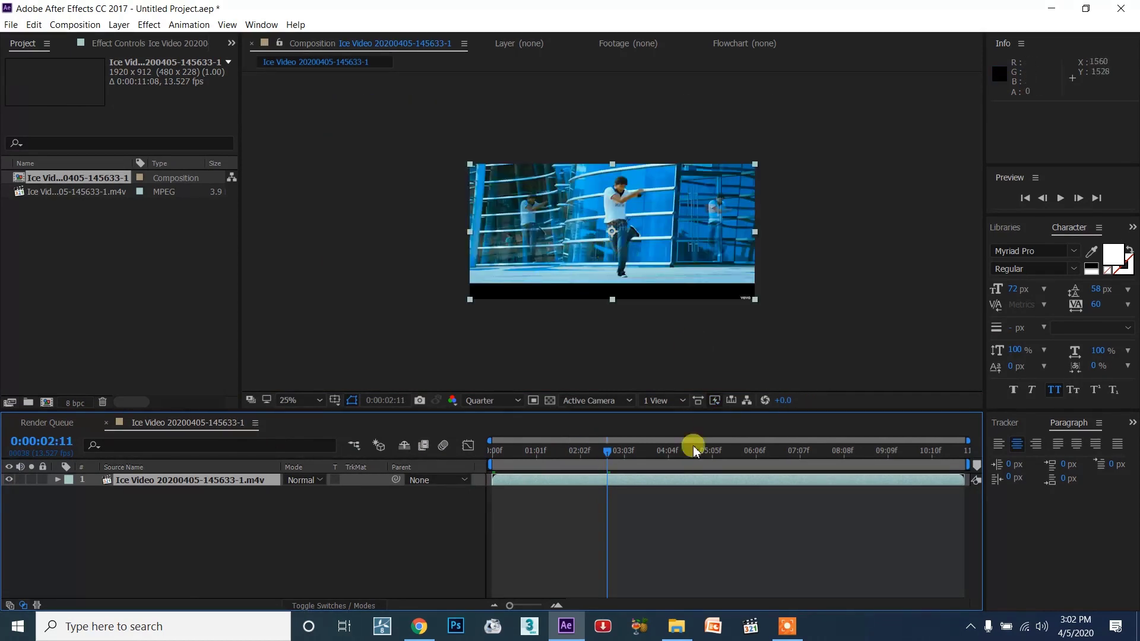
{"action": "left_click_drag", "start_coordinate": [689, 452], "coordinate": [738, 457]}
{"action": "left_click_drag", "start_coordinate": [961, 491], "coordinate": [741, 469]}
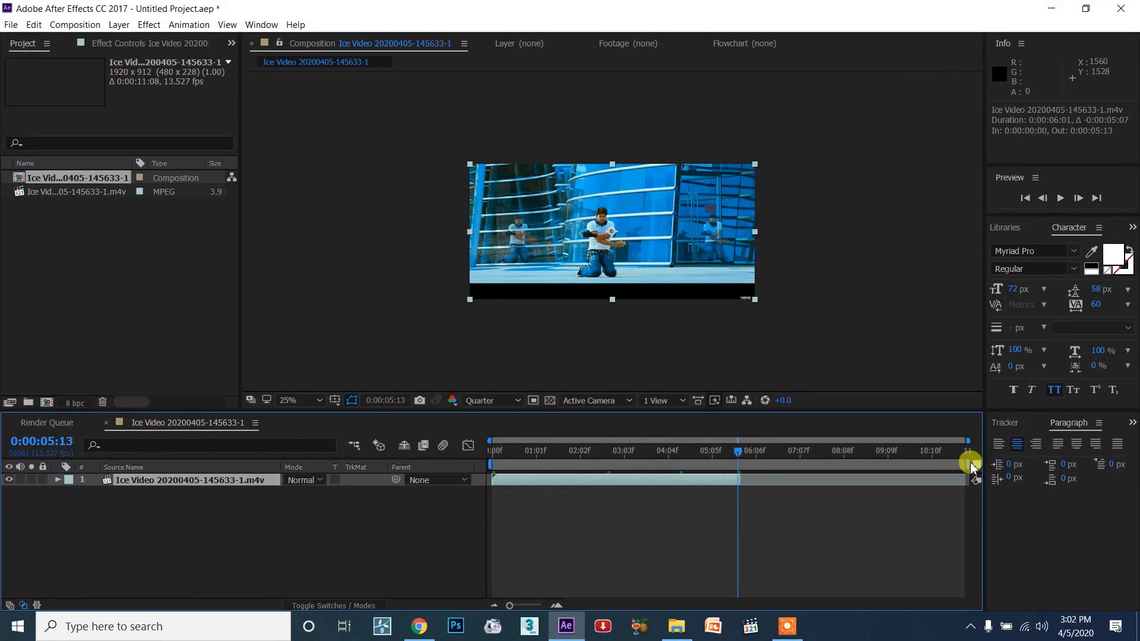
{"action": "left_click_drag", "start_coordinate": [970, 463], "coordinate": [749, 454]}
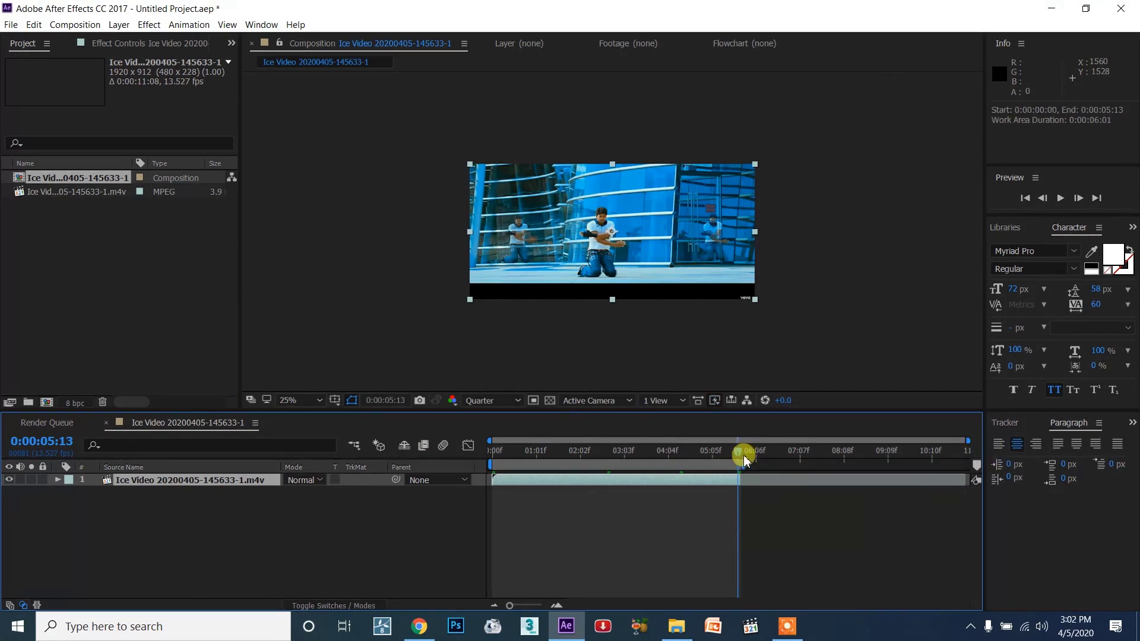
{"action": "left_click", "coordinate": [742, 457]}
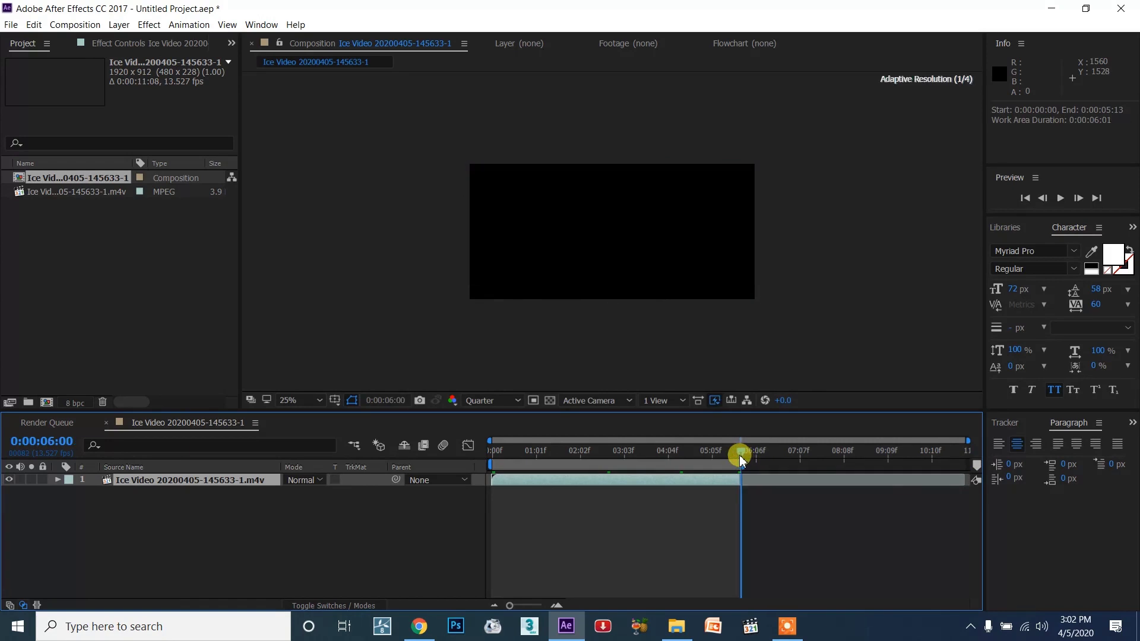
{"action": "left_click", "coordinate": [739, 458]}
{"action": "key", "text": "semicolon"}
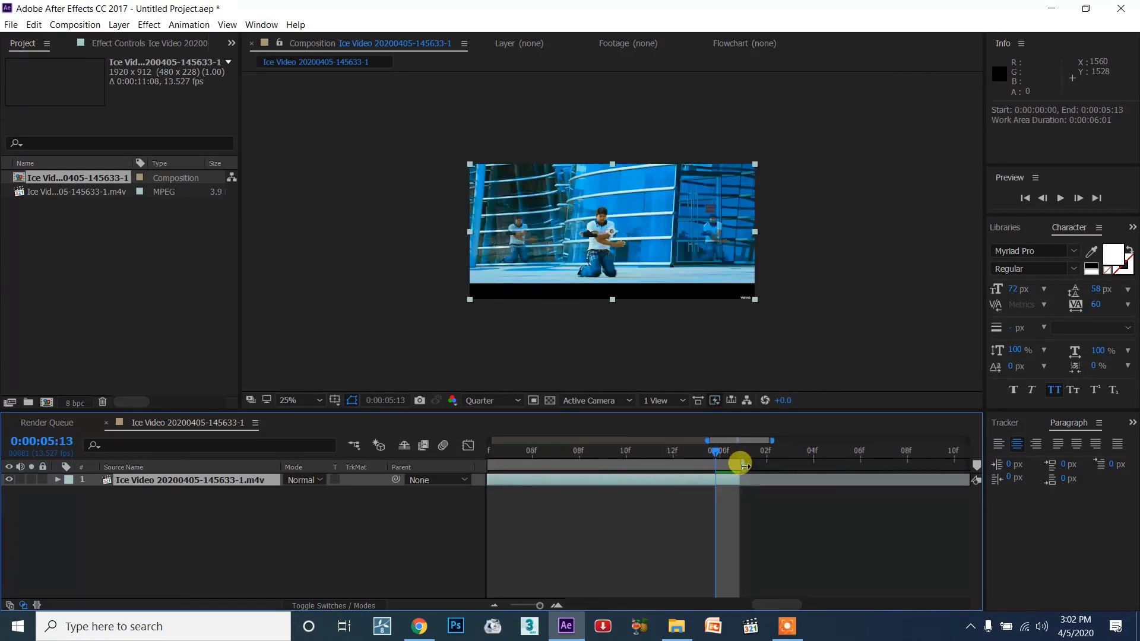
{"action": "left_click_drag", "start_coordinate": [706, 441], "coordinate": [543, 453]}
{"action": "key", "text": "Home"}
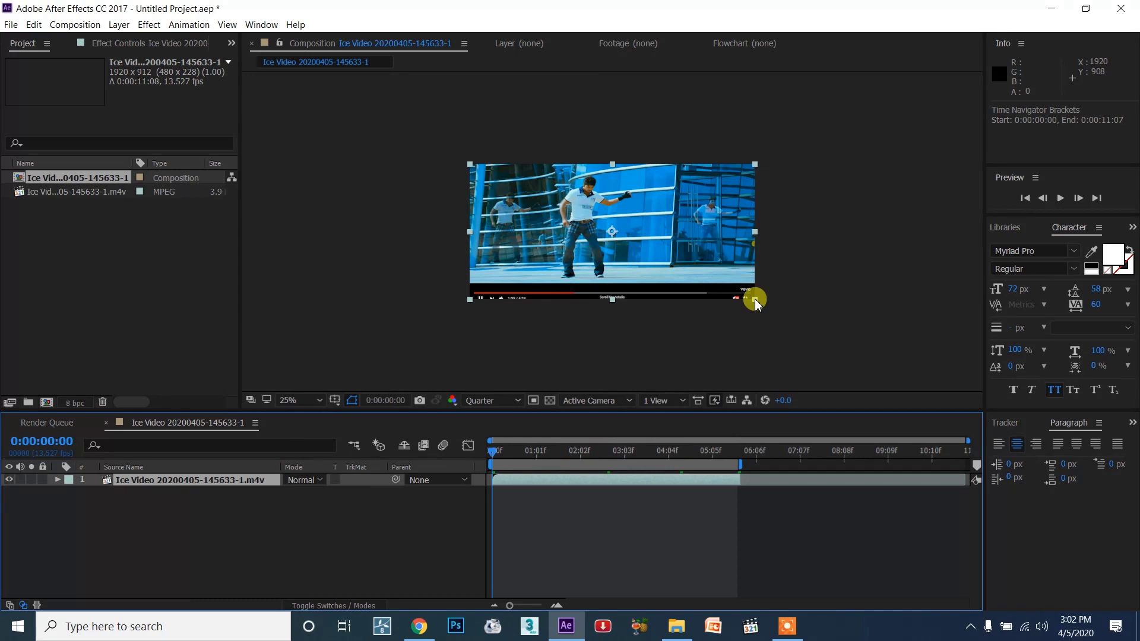
Move the video layer straight down in the frame to position 964, 522, pushing the player bar out of view
{"action": "left_click", "coordinate": [642, 256]}
{"action": "left_click_drag", "start_coordinate": [640, 255], "coordinate": [640, 262]}
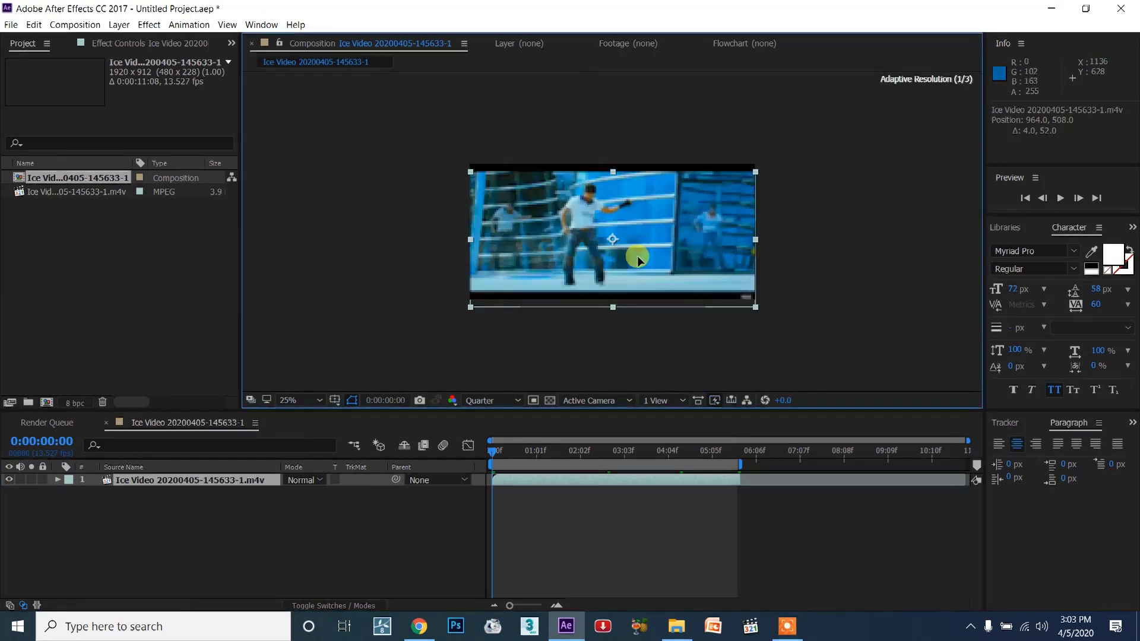
{"action": "key", "text": "period"}
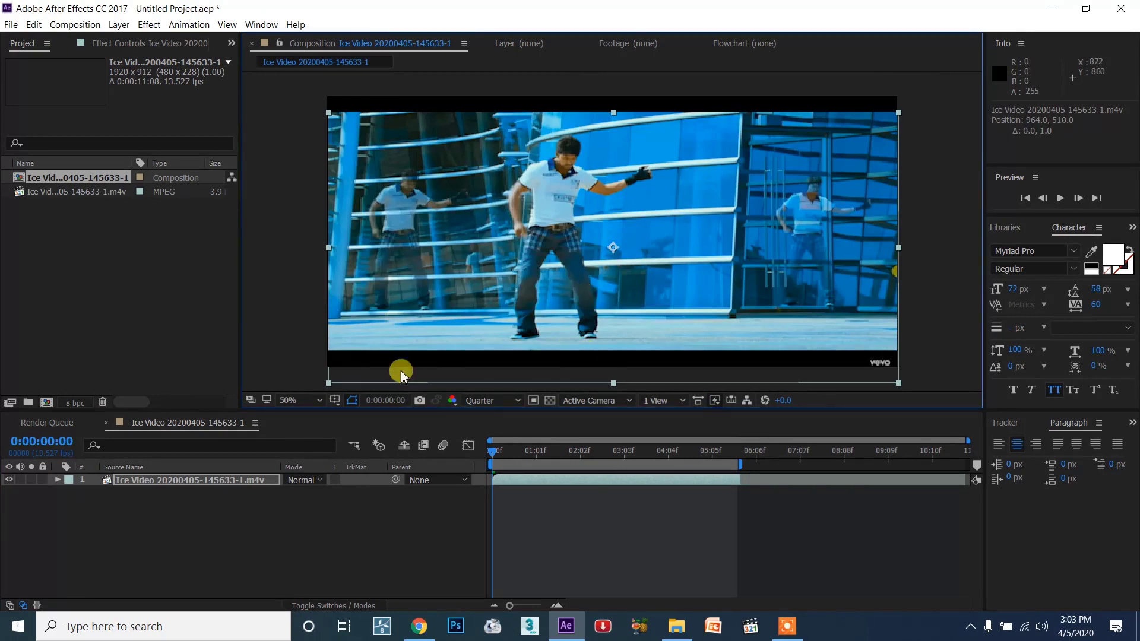
{"action": "left_click", "coordinate": [300, 400]}
{"action": "left_click", "coordinate": [326, 181]}
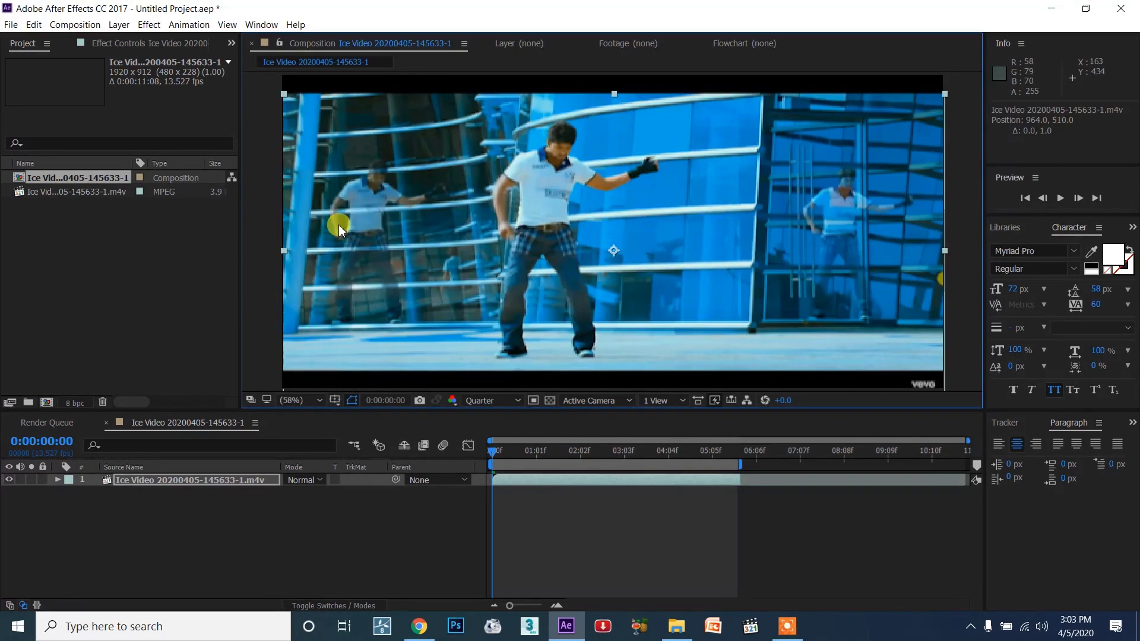
{"action": "key", "text": "Down"}
{"action": "key", "text": "Down"}
{"action": "key", "text": "Down"}
{"action": "key", "text": "Down"}
{"action": "key", "text": "Down"}
{"action": "key", "text": "Down"}
{"action": "key", "text": "Down"}
{"action": "key", "text": "Down"}
{"action": "key", "text": "Down"}
{"action": "key", "text": "Down"}
{"action": "key", "text": "Down"}
{"action": "key", "text": "Down"}
{"action": "key", "text": "Down"}
{"action": "key", "text": "Down"}
{"action": "key", "text": "Down"}
{"action": "key", "text": "Down"}
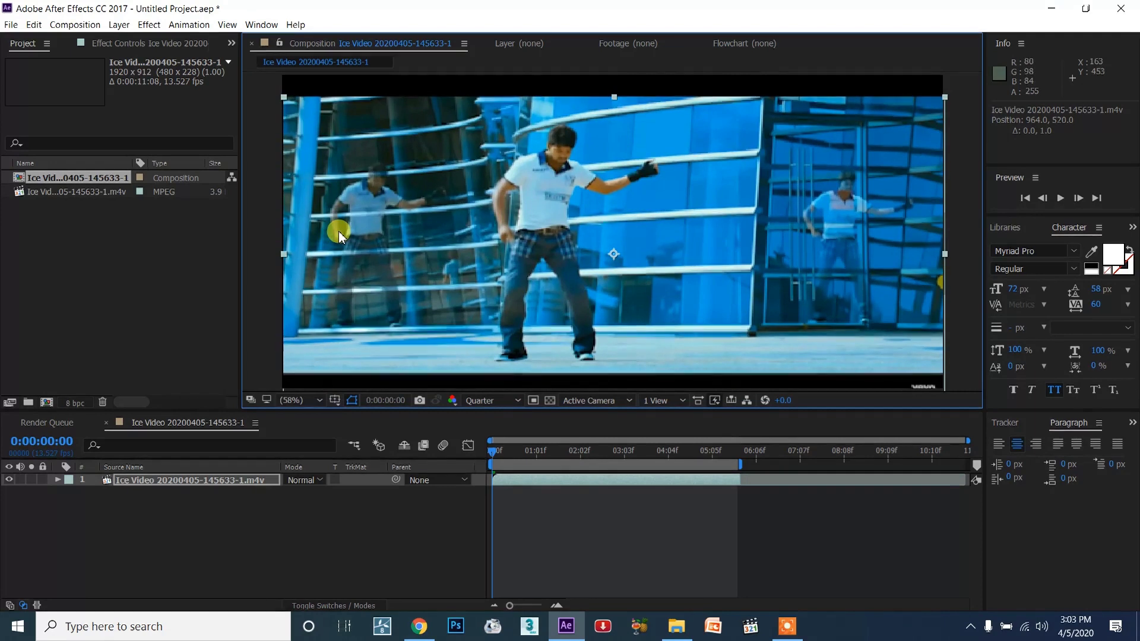
{"action": "key", "text": "Up"}
{"action": "key", "text": "Up"}
{"action": "key", "text": "Up"}
{"action": "key", "text": "Up"}
{"action": "key", "text": "Up"}
{"action": "key", "text": "Up"}
{"action": "key", "text": "Up"}
{"action": "key", "text": "Up"}
{"action": "key", "text": "Up"}
{"action": "key", "text": "Up"}
{"action": "key", "text": "Up"}
{"action": "key", "text": "Up"}
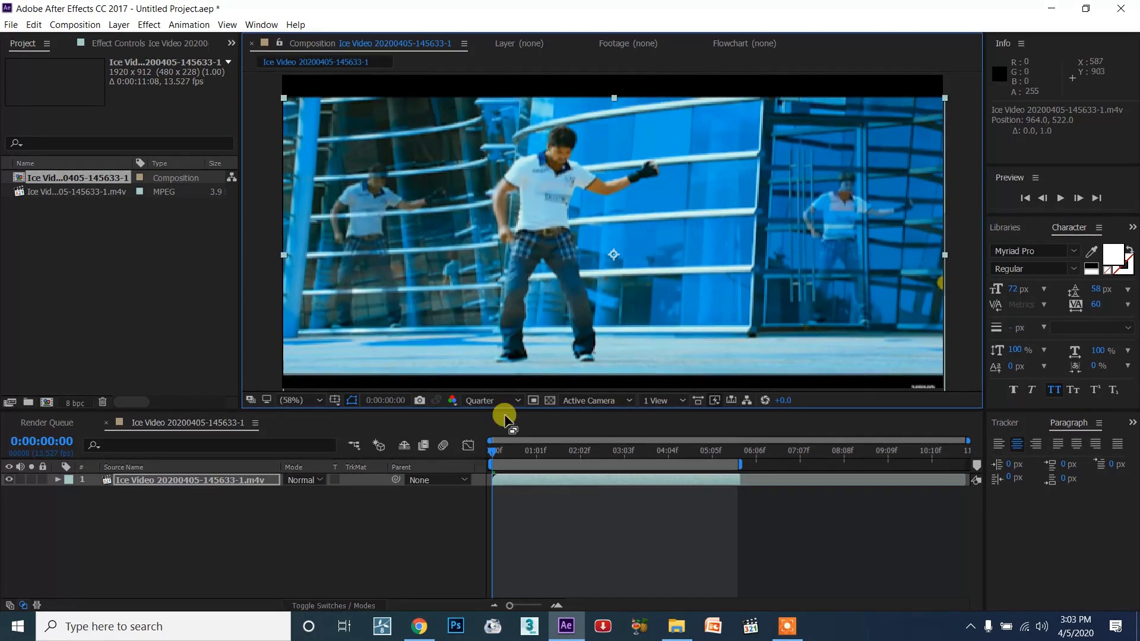
Find the raised-arm pose at 0:00:00:09 and duplicate the video layer there
{"action": "left_click", "coordinate": [516, 450]}
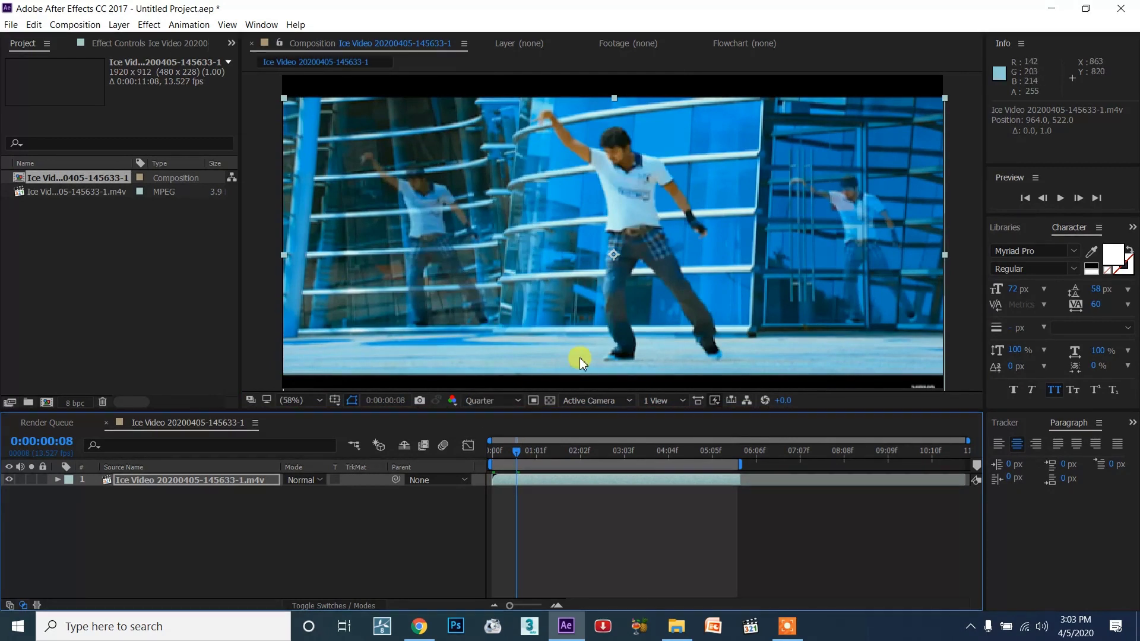
{"action": "left_click_drag", "start_coordinate": [501, 453], "coordinate": [448, 446]}
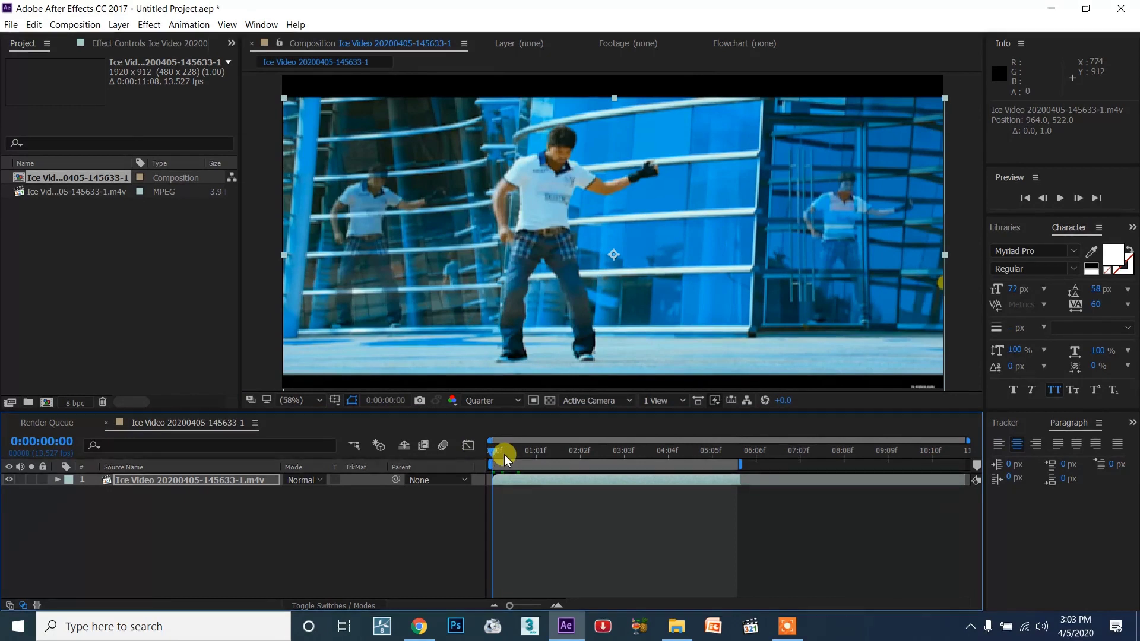
{"action": "left_click_drag", "start_coordinate": [505, 457], "coordinate": [692, 441]}
{"action": "left_click_drag", "start_coordinate": [707, 442], "coordinate": [519, 464]}
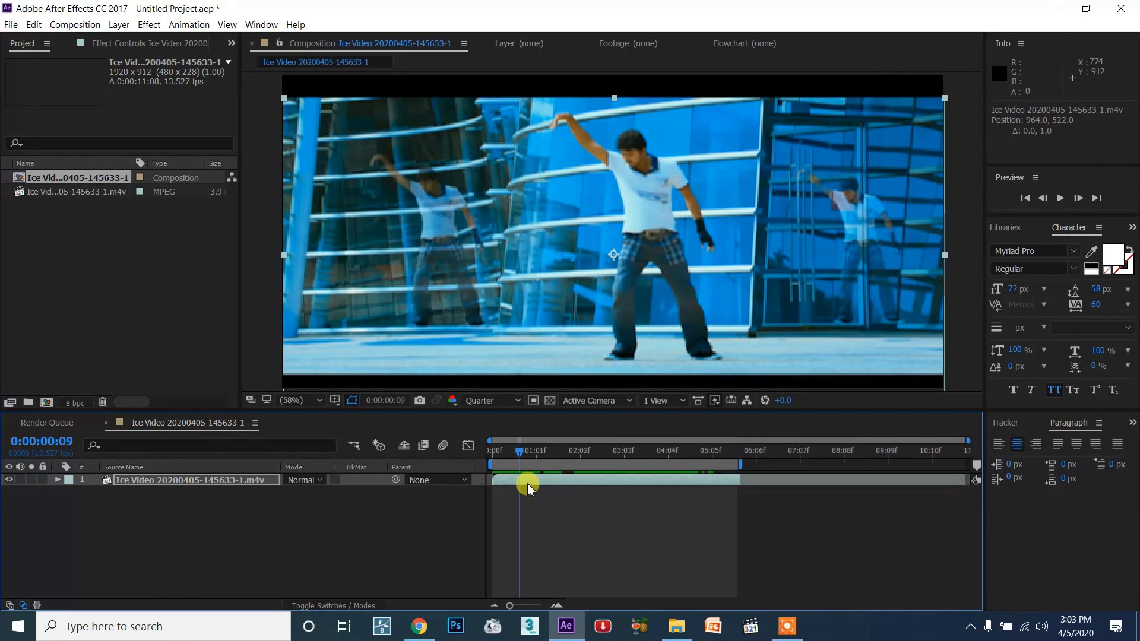
{"action": "key", "text": "ctrl+d"}
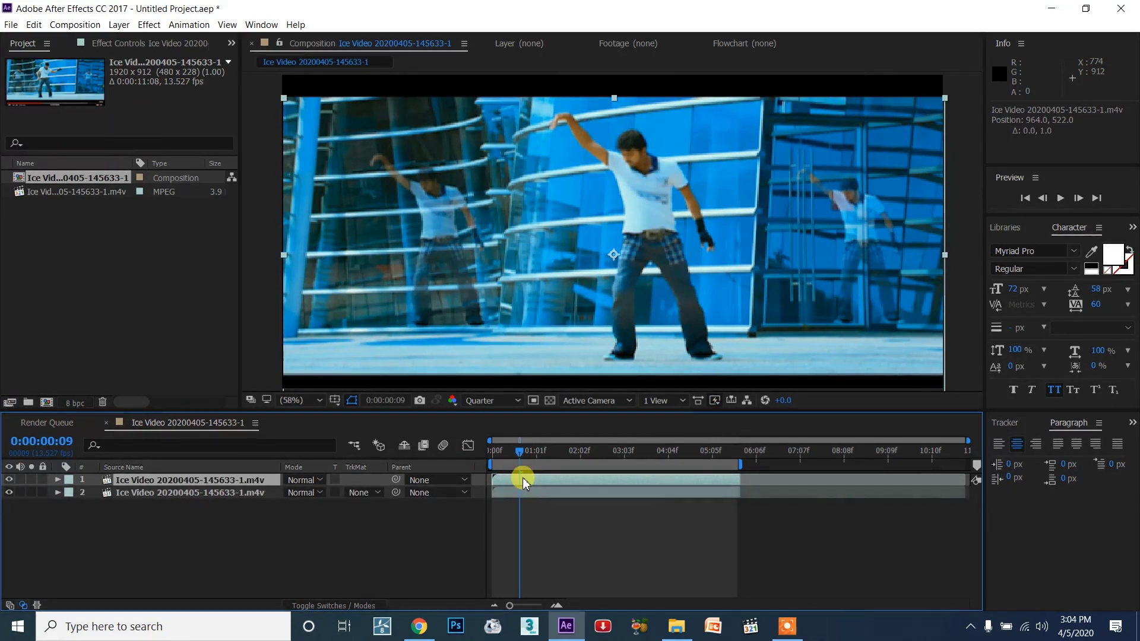
Freeze the upper video layer at the current pose and trim its start to 0:00:00:09
{"action": "right_click", "coordinate": [523, 478]}
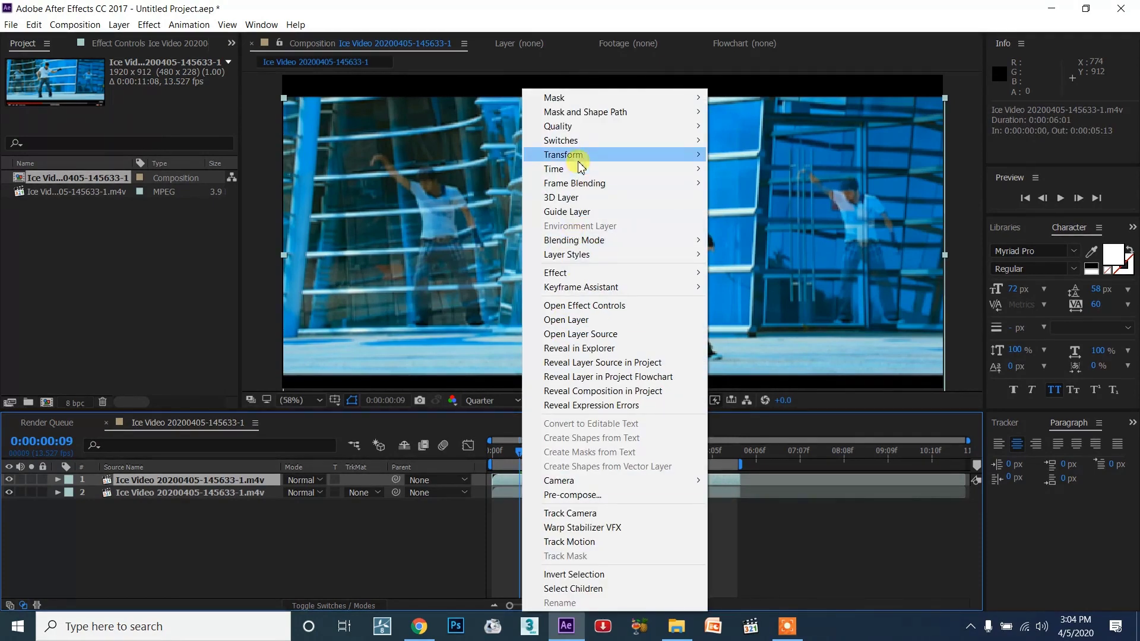
{"action": "mouse_move", "coordinate": [578, 172]}
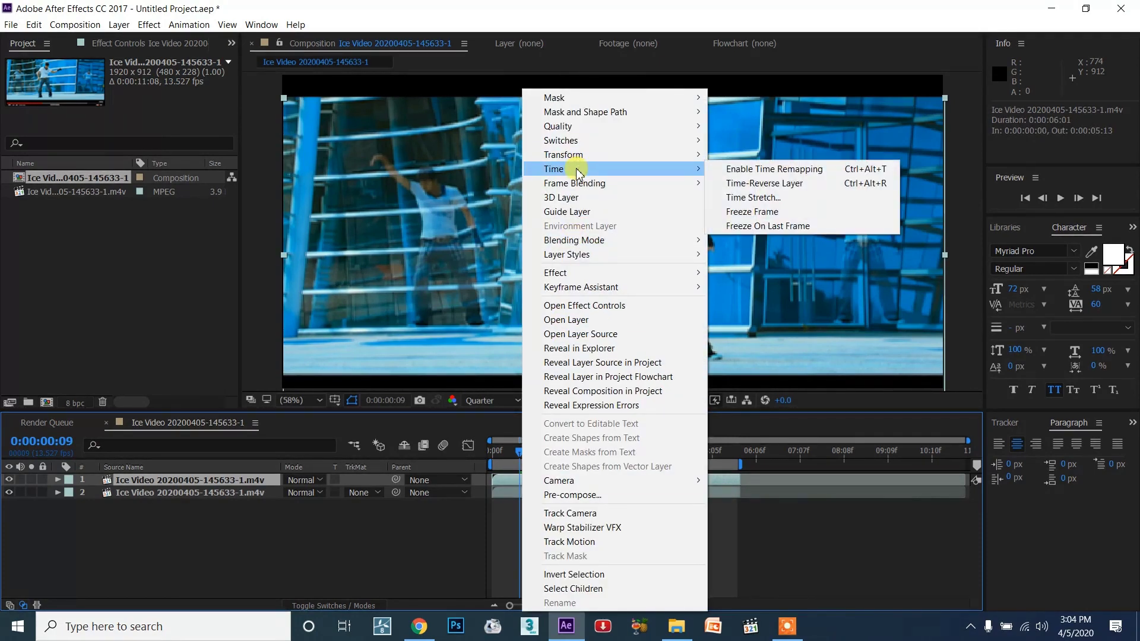
{"action": "left_click", "coordinate": [517, 499]}
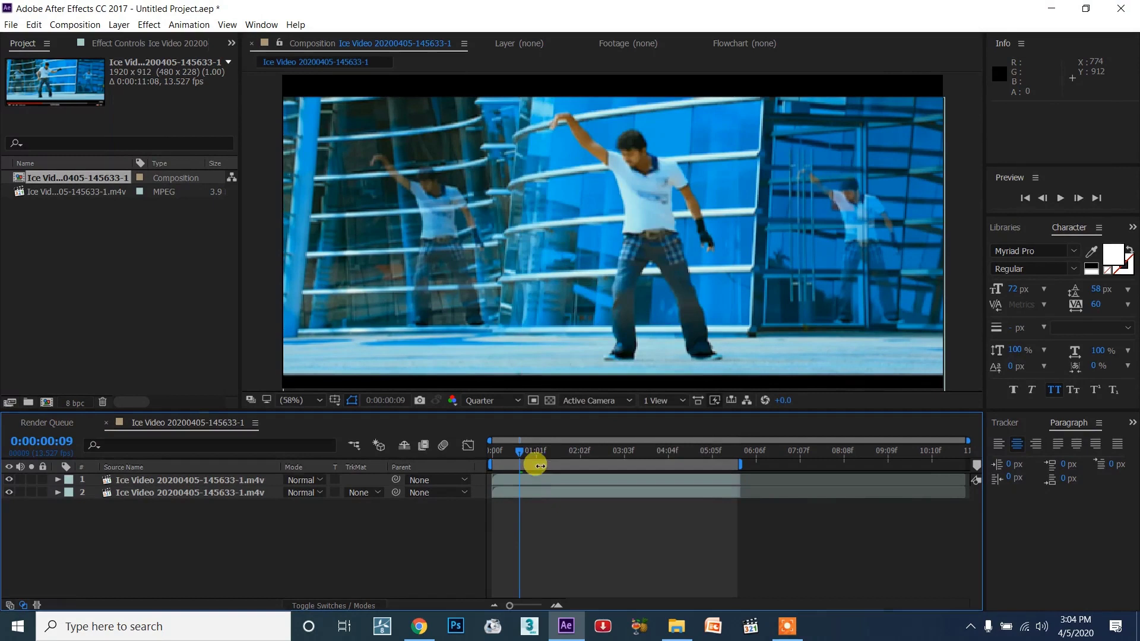
{"action": "left_click", "coordinate": [538, 480]}
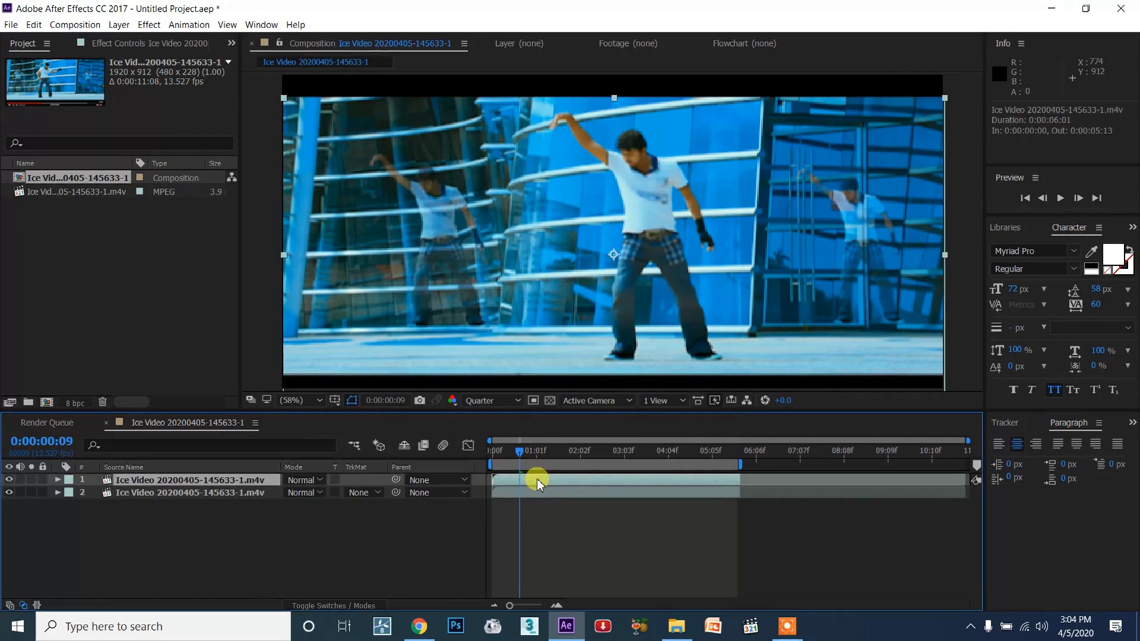
{"action": "right_click", "coordinate": [536, 479]}
{"action": "mouse_move", "coordinate": [621, 169]}
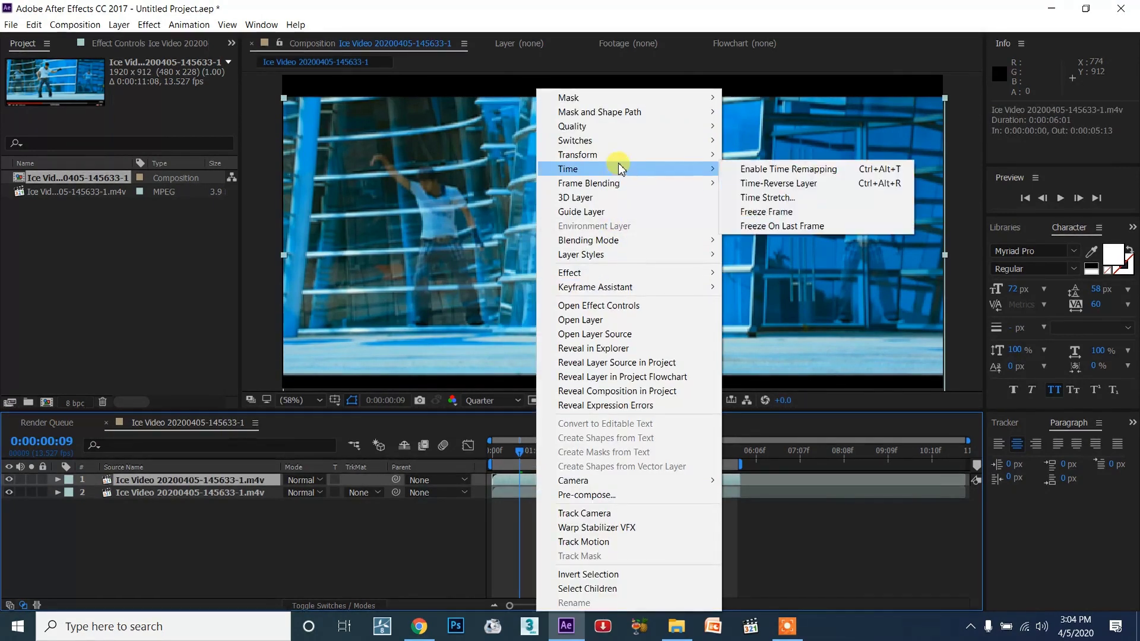
{"action": "left_click", "coordinate": [766, 212]}
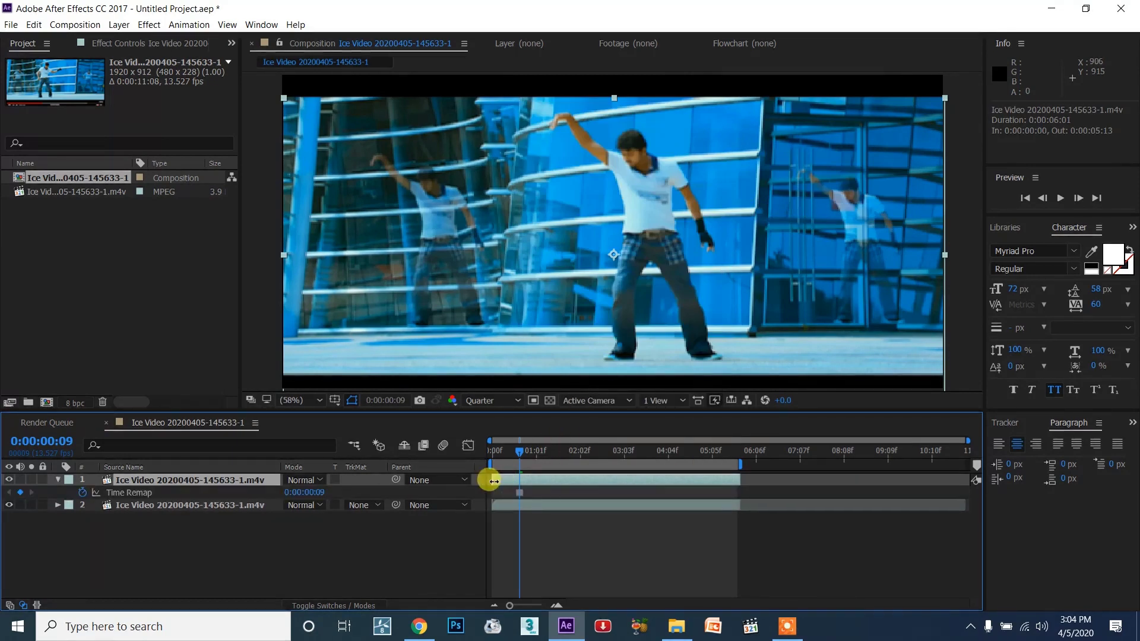
{"action": "left_click_drag", "start_coordinate": [495, 481], "coordinate": [513, 484]}
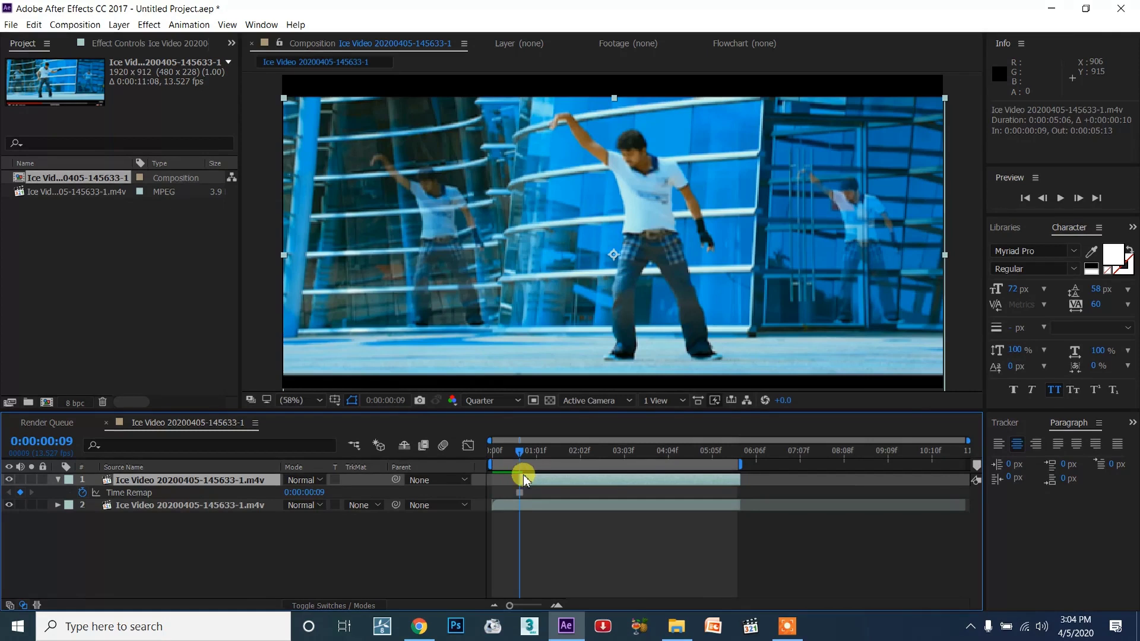
Play back the composition from the start and examine the frames around the frozen pose on the upper layer
{"action": "key", "text": "semicolon"}
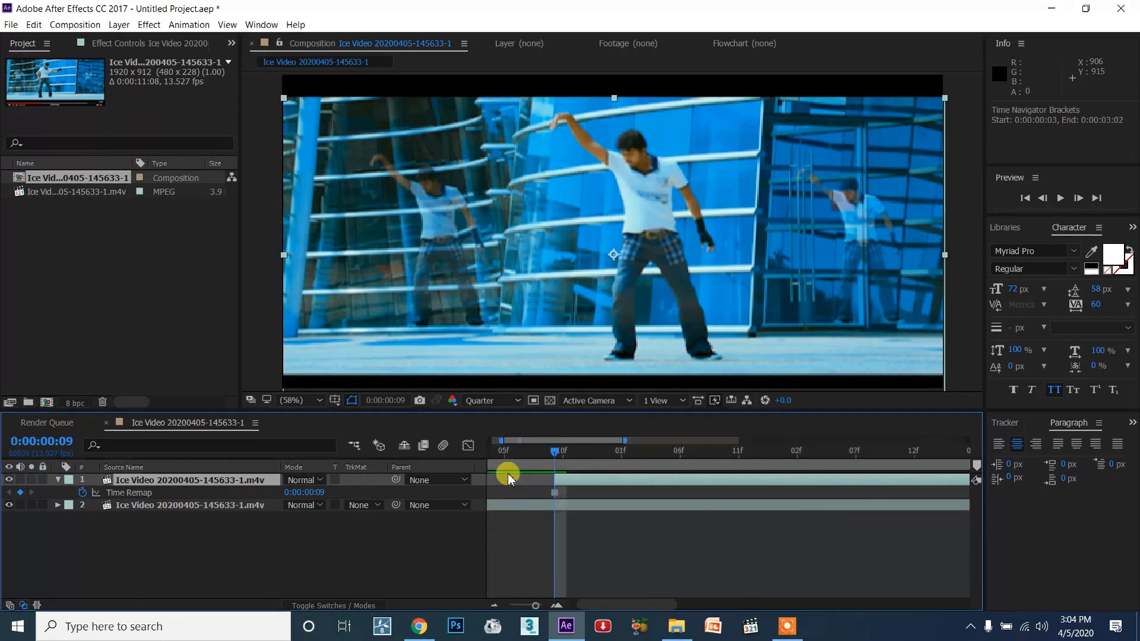
{"action": "left_click", "coordinate": [544, 455]}
{"action": "left_click_drag", "start_coordinate": [544, 452], "coordinate": [523, 450]}
{"action": "key", "text": "space"}
{"action": "key", "text": "space"}
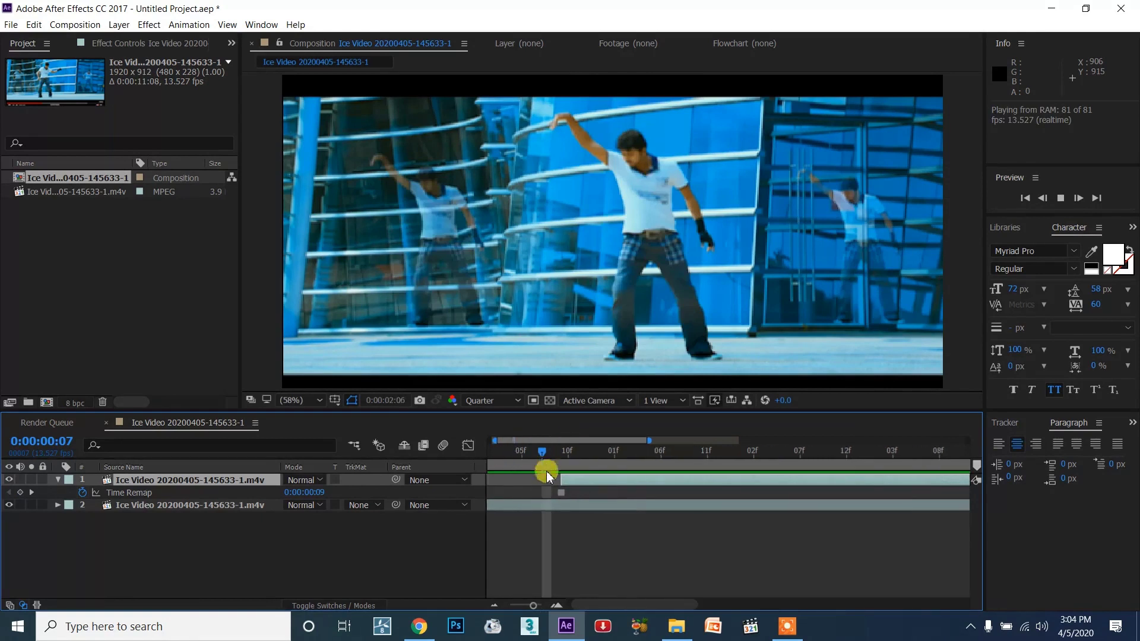
{"action": "key", "text": "semicolon"}
{"action": "key", "text": "Home"}
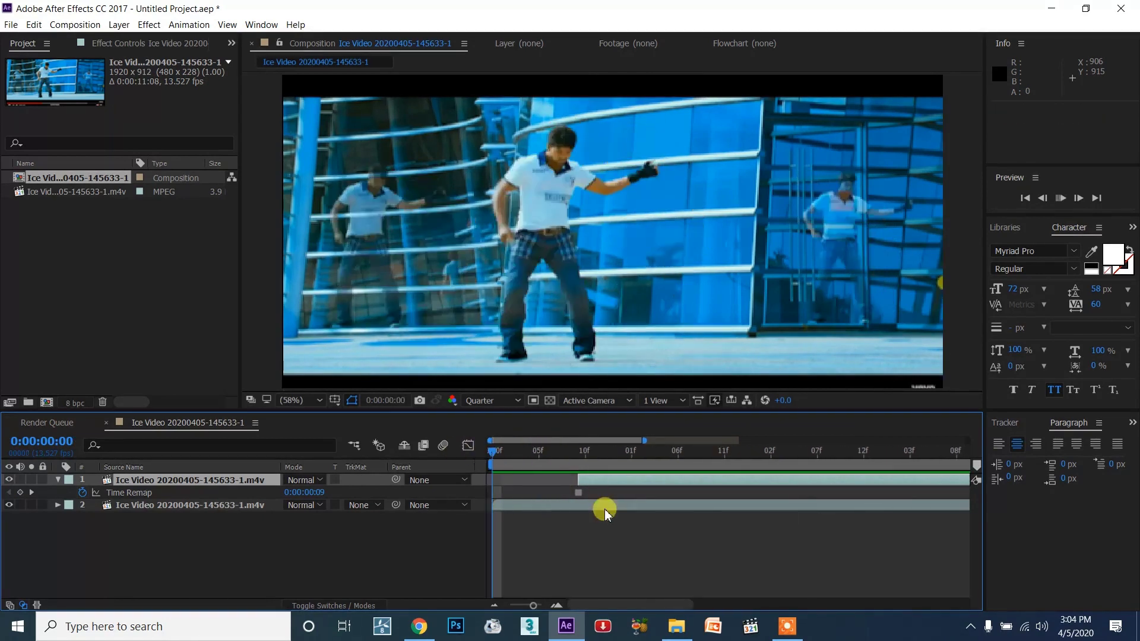
{"action": "key", "text": "space"}
{"action": "mouse_move", "coordinate": [590, 450]}
{"action": "left_mouse_down"}
{"action": "mouse_move", "coordinate": [579, 451]}
{"action": "mouse_move", "coordinate": [590, 453]}
{"action": "left_mouse_up"}
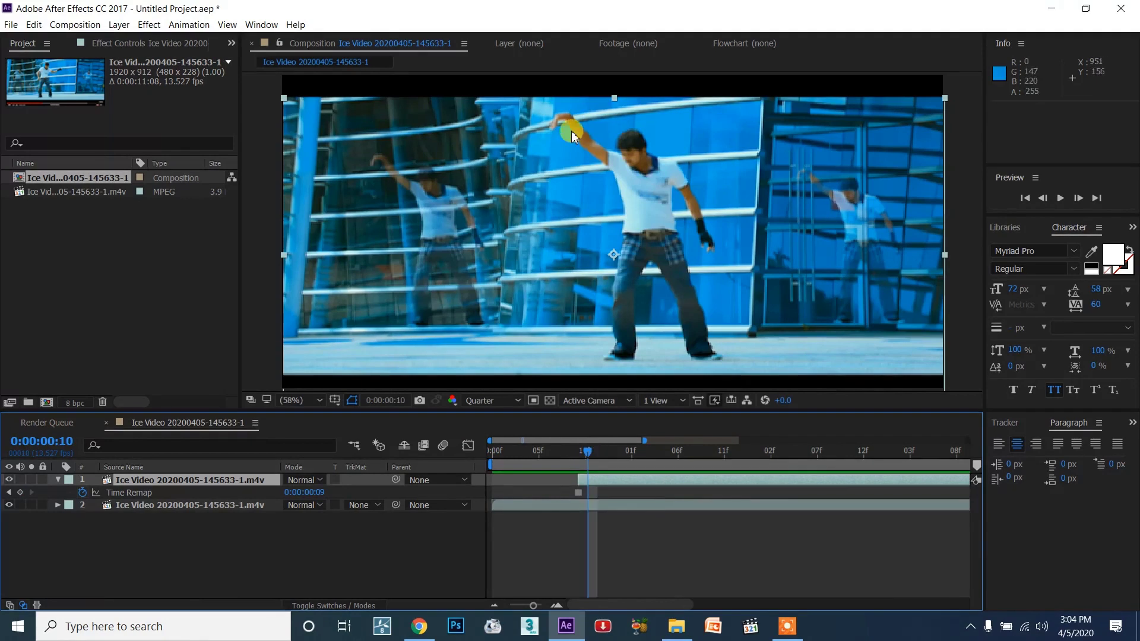
{"action": "key", "text": "semicolon"}
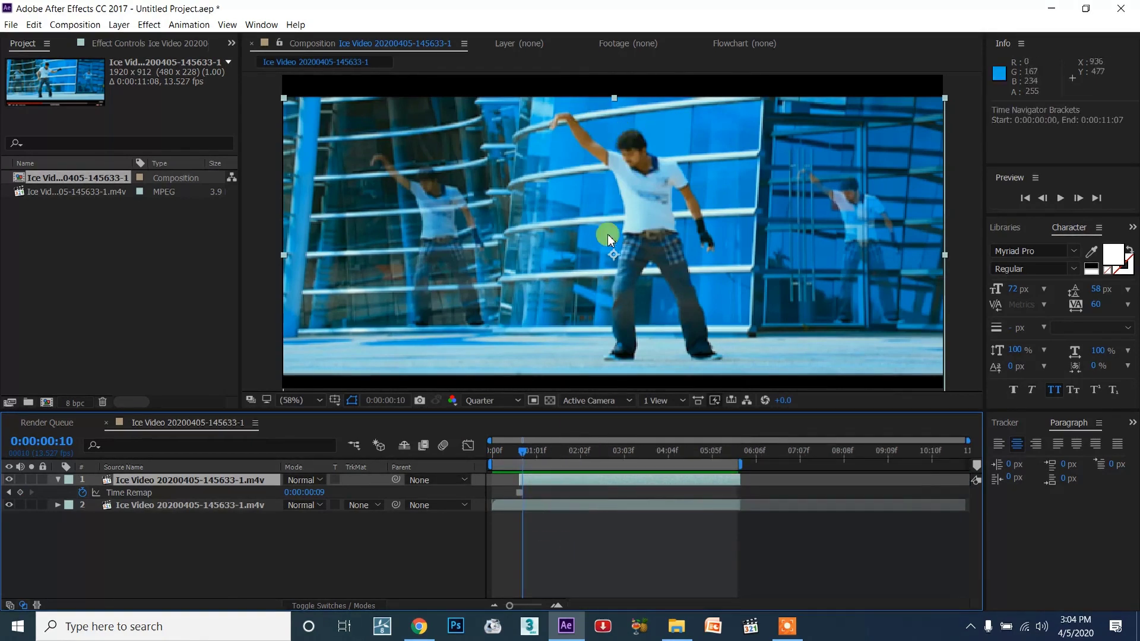
Set the composition preview resolution to Full and return to the frozen pose at 0:00:00:09
{"action": "left_click", "coordinate": [485, 401]}
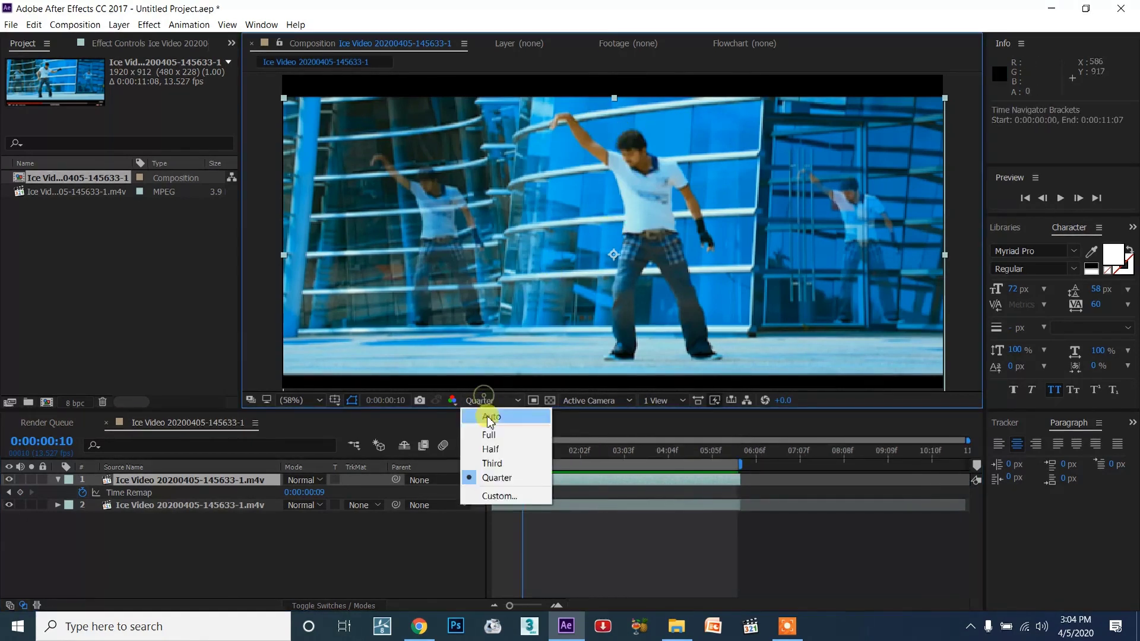
{"action": "left_click", "coordinate": [489, 432]}
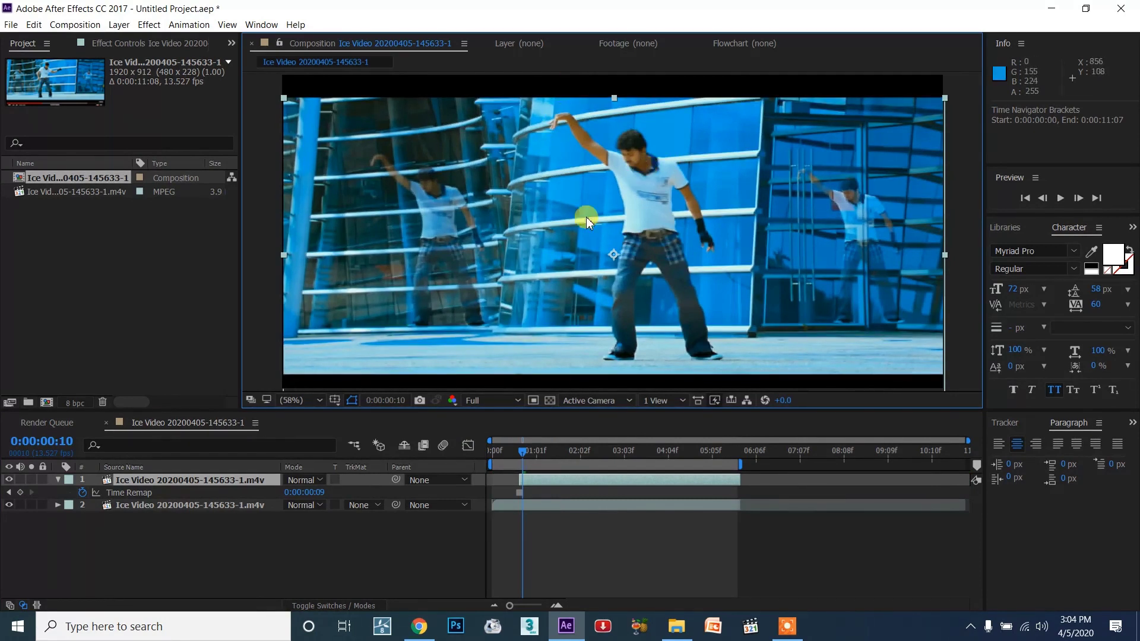
{"action": "left_click_drag", "start_coordinate": [526, 459], "coordinate": [524, 455]}
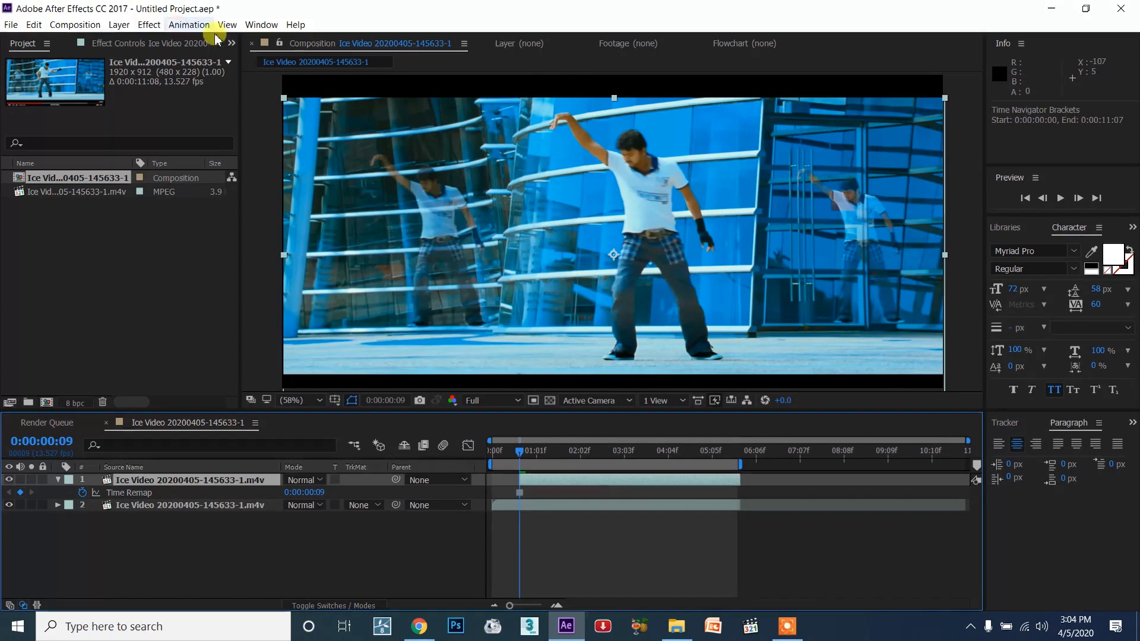
Switch to the All Panels workspace to bring back the drawing tools
{"action": "left_click", "coordinate": [256, 25]}
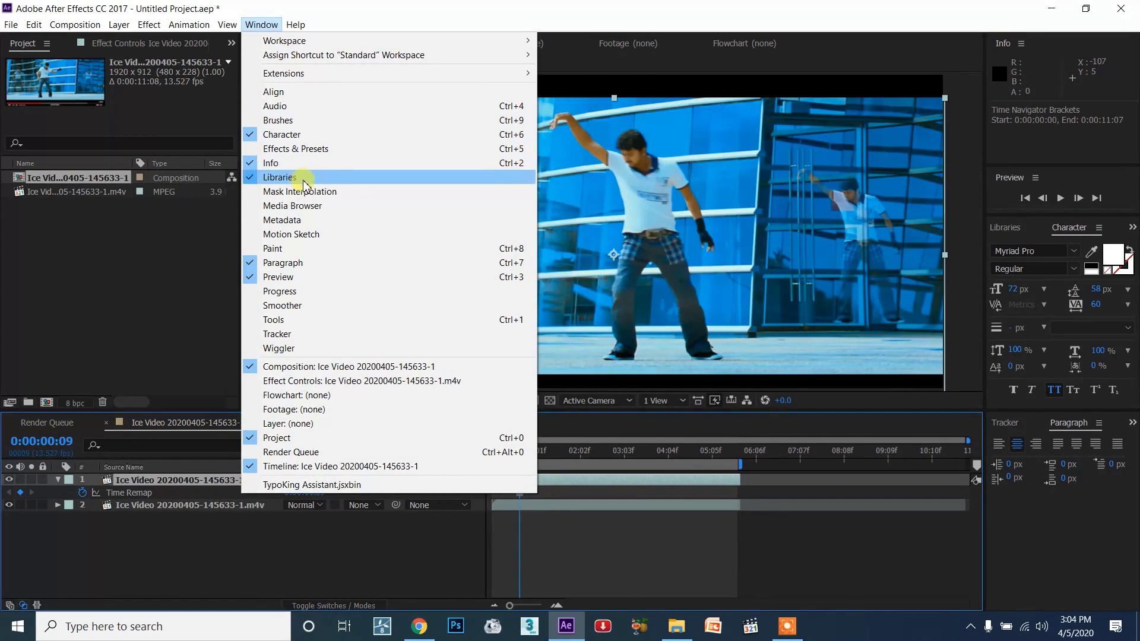
{"action": "left_click", "coordinate": [304, 254]}
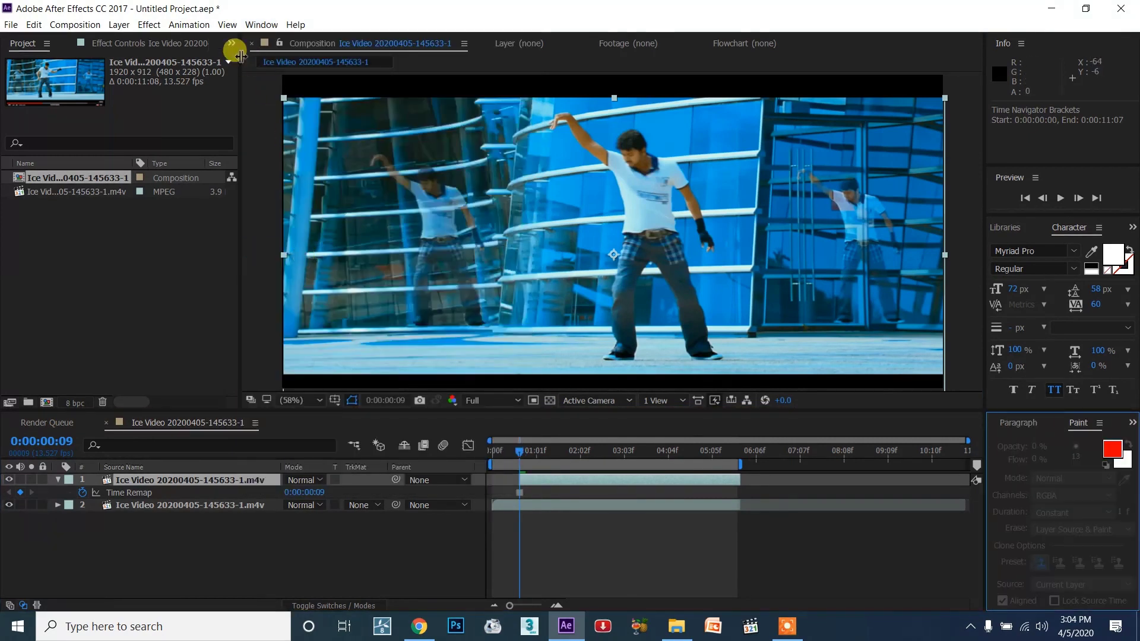
{"action": "left_click", "coordinate": [255, 25]}
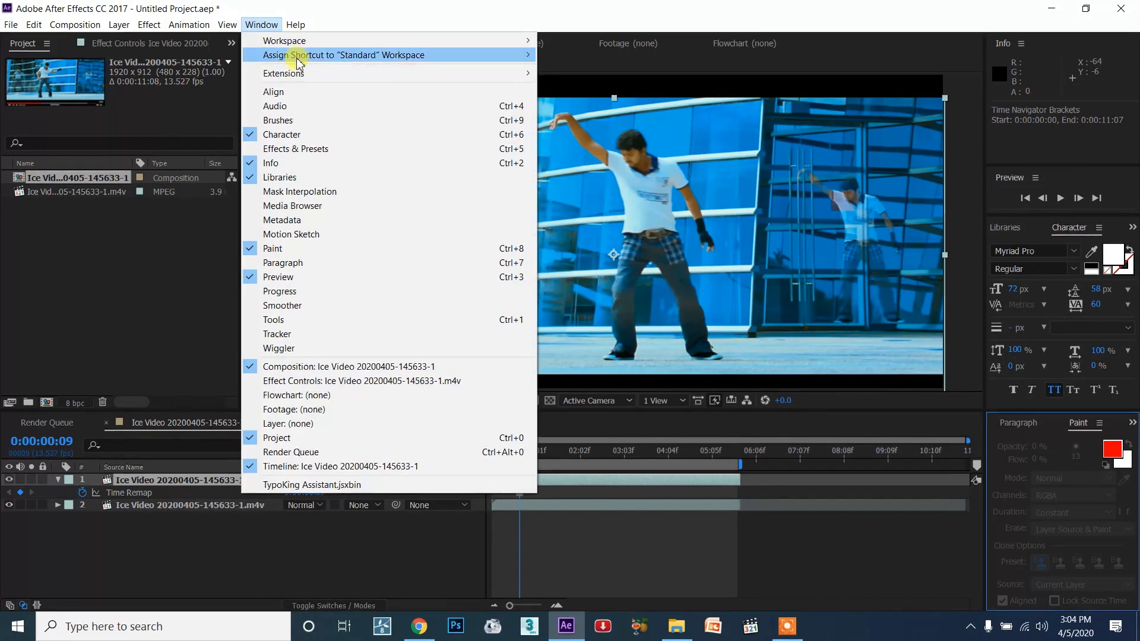
{"action": "mouse_move", "coordinate": [294, 42]}
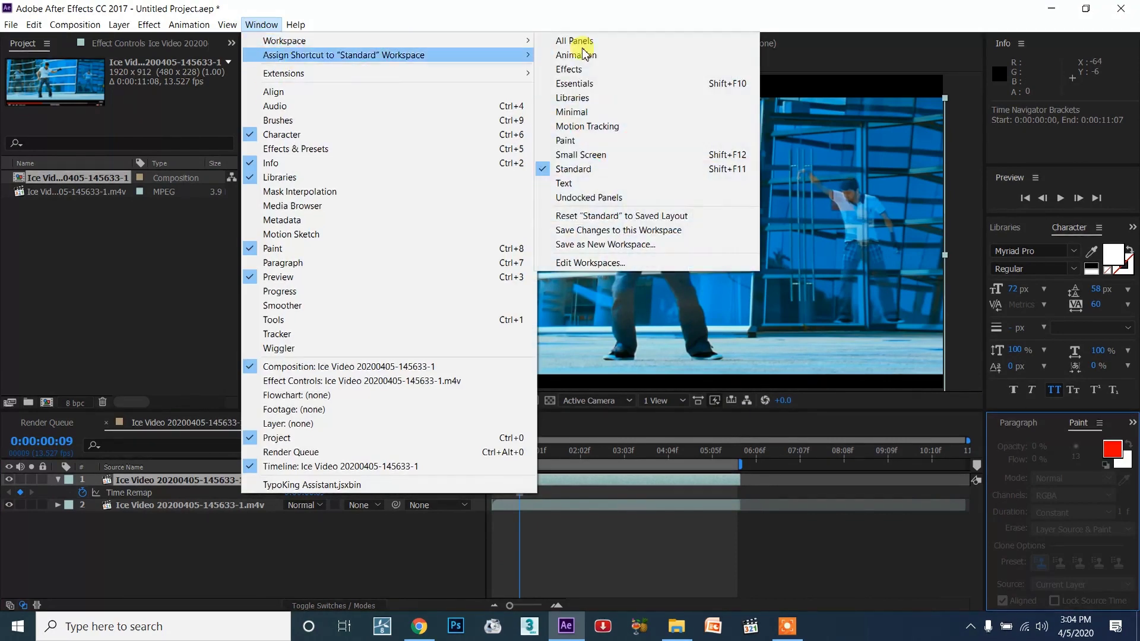
{"action": "left_click", "coordinate": [646, 54]}
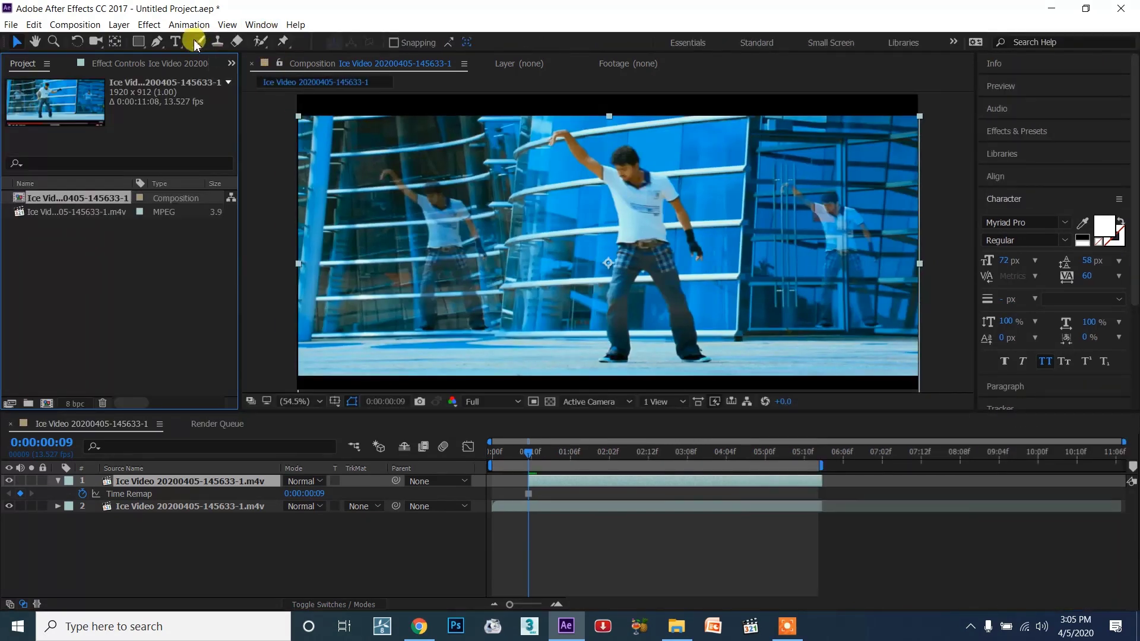
Start a Pen mask on the frozen upper layer at the toe of the shoe below the dancer's raised arm
{"action": "left_click", "coordinate": [157, 42]}
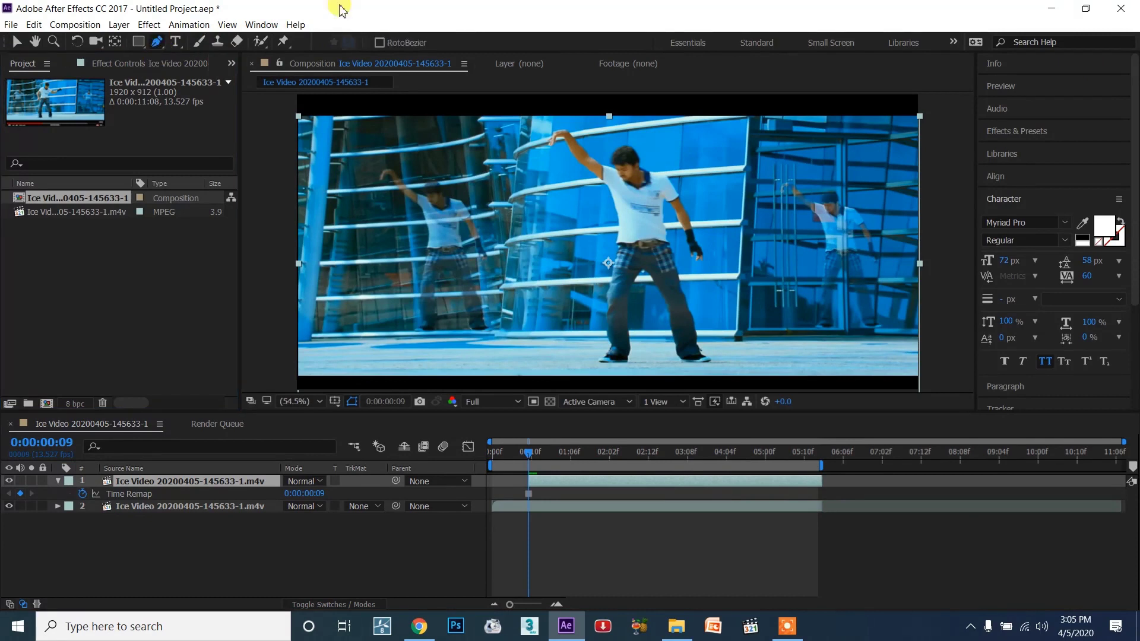
{"action": "key", "text": "slash"}
{"action": "key", "text": "space"}
{"action": "left_click_drag", "start_coordinate": [618, 351], "coordinate": [579, 294]}
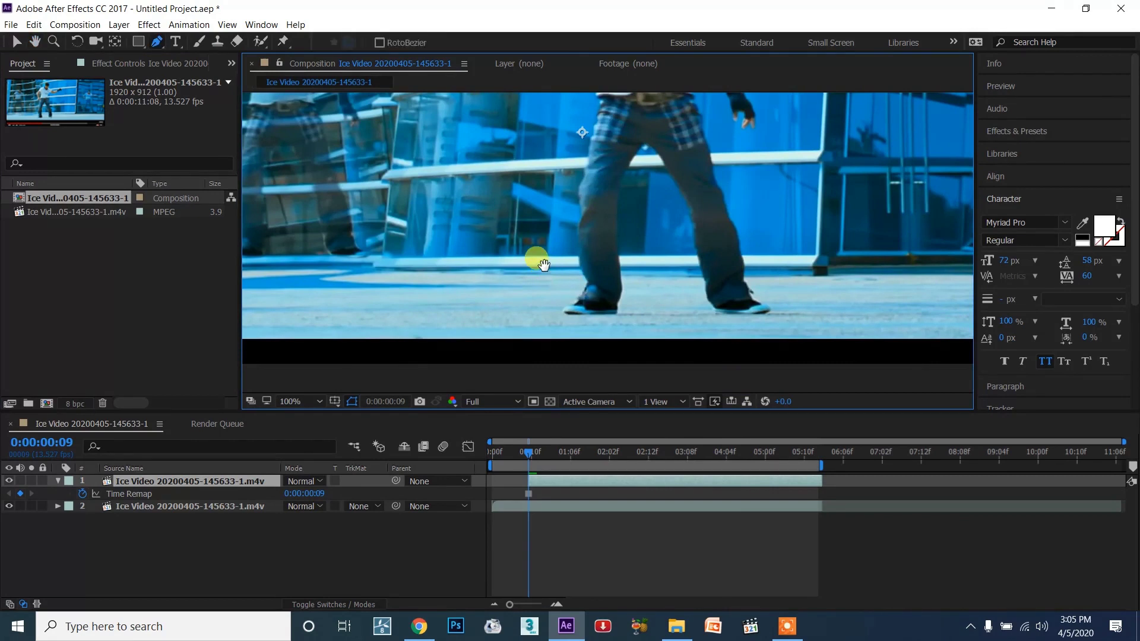
{"action": "left_click_drag", "start_coordinate": [568, 288], "coordinate": [554, 219]}
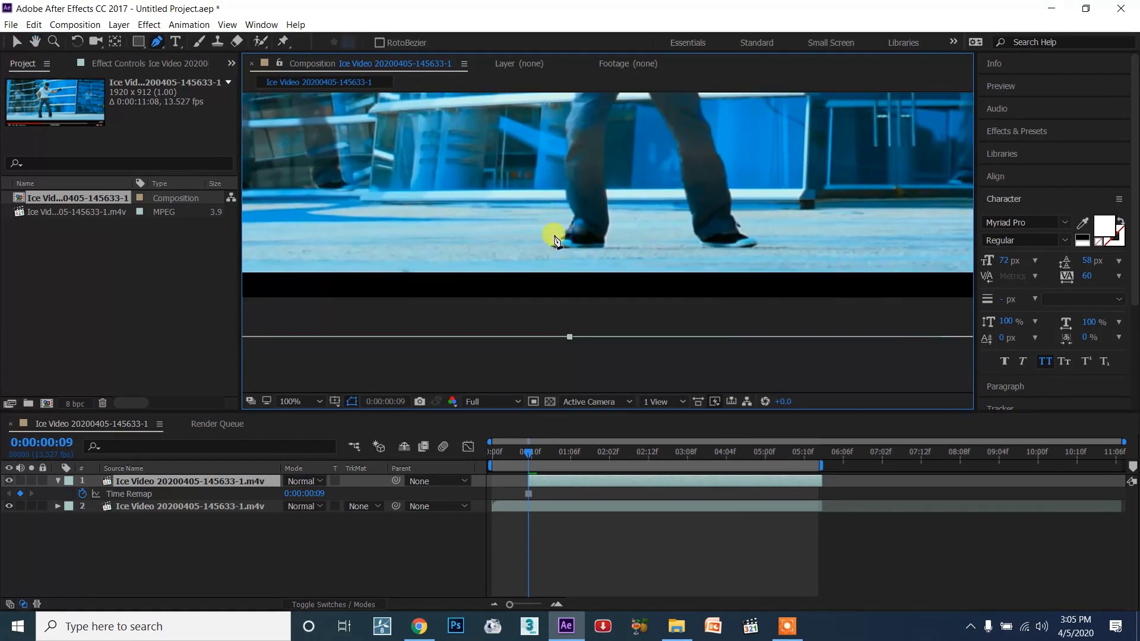
{"action": "scroll", "coordinate": [555, 239], "scroll_direction": "up", "scroll_amount": 2}
{"action": "scroll", "coordinate": [492, 231], "scroll_direction": "up", "scroll_amount": 2}
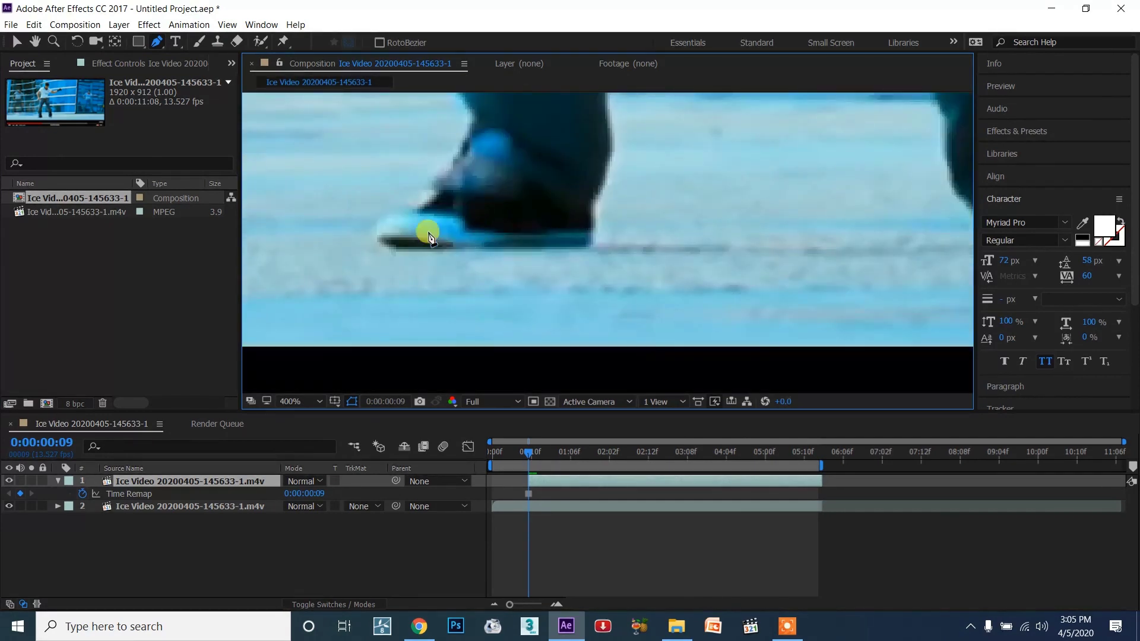
{"action": "left_click_drag", "start_coordinate": [416, 230], "coordinate": [682, 308]}
{"action": "left_click", "coordinate": [682, 317]}
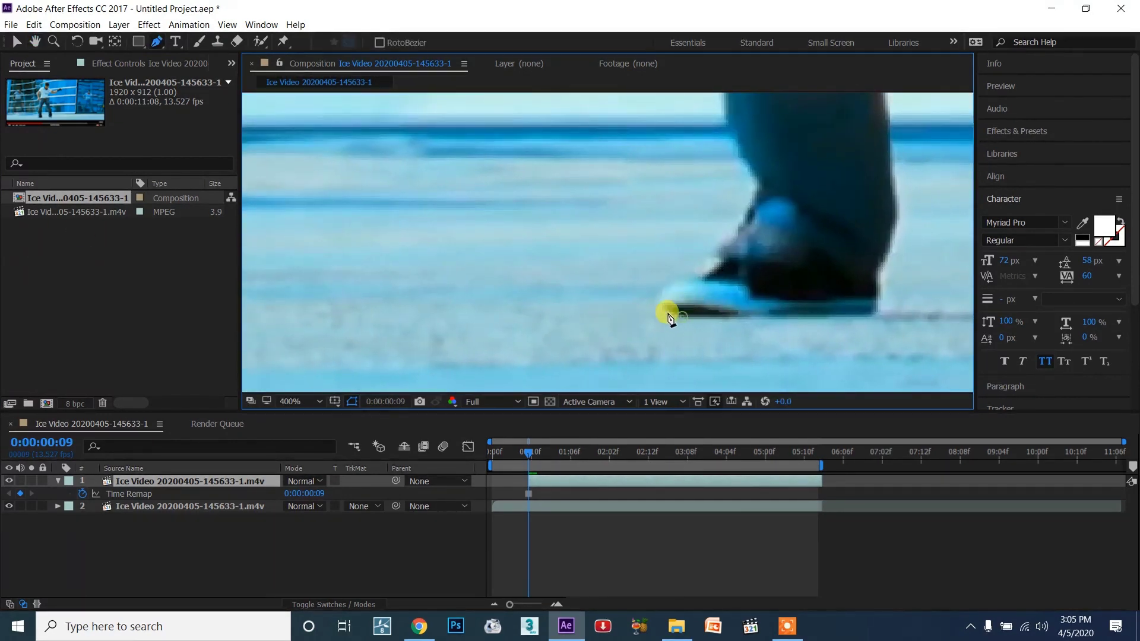
{"action": "left_click", "coordinate": [663, 309]}
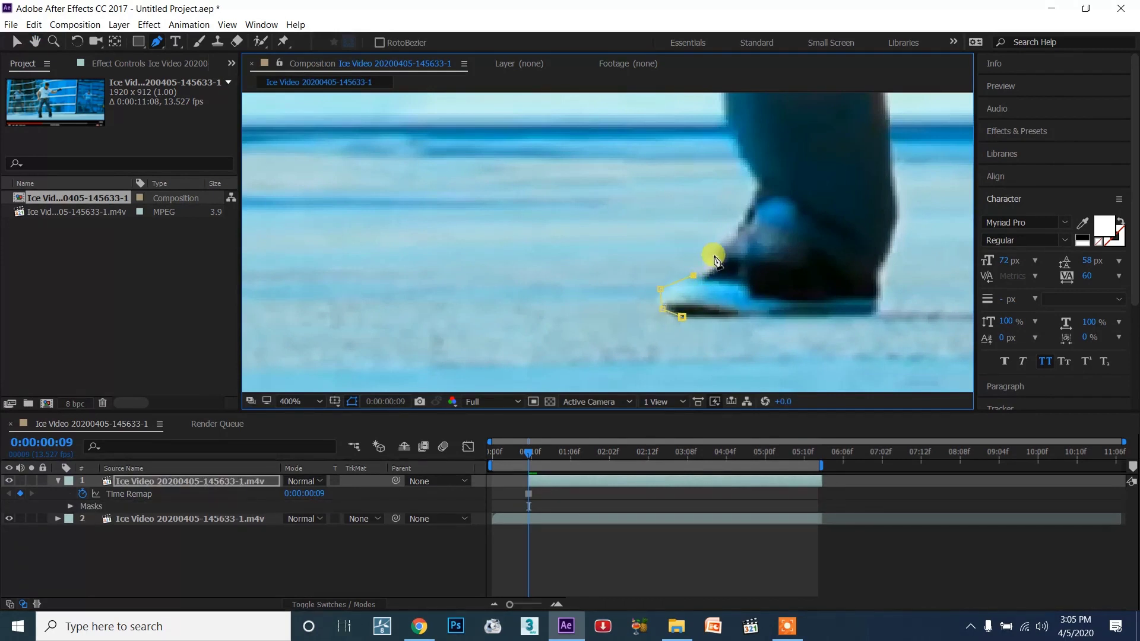
Continue the mask from the shoe up the outer edge of the dancer's leg and along the torso
{"action": "left_click_drag", "start_coordinate": [744, 194], "coordinate": [683, 323]}
{"action": "left_click", "coordinate": [677, 279]}
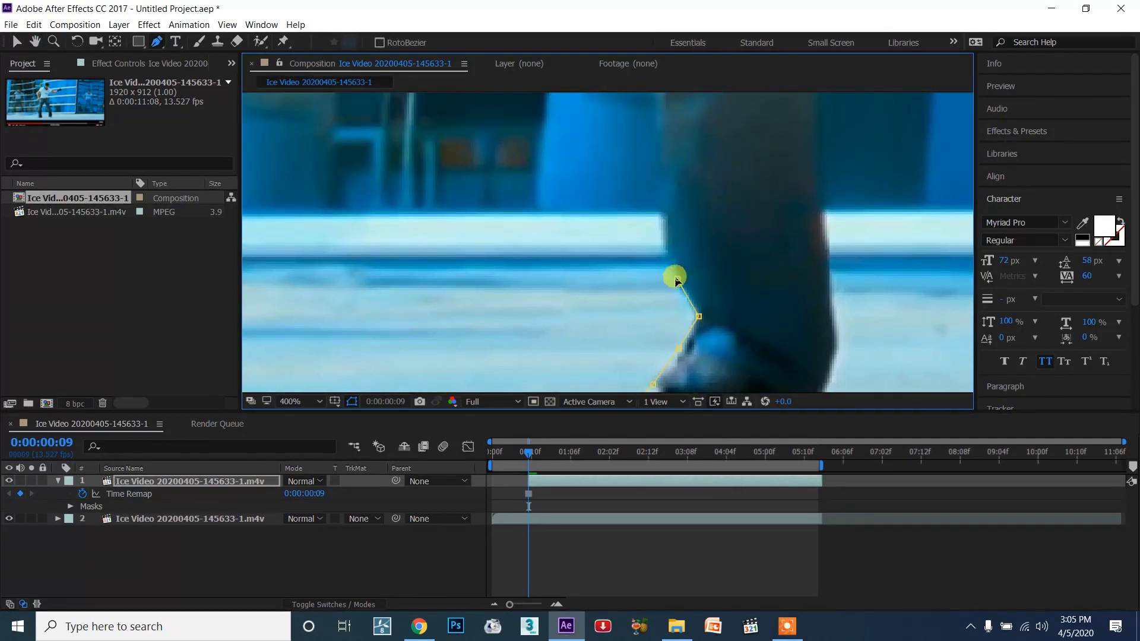
{"action": "left_click", "coordinate": [659, 178]}
{"action": "left_click_drag", "start_coordinate": [687, 148], "coordinate": [639, 248]}
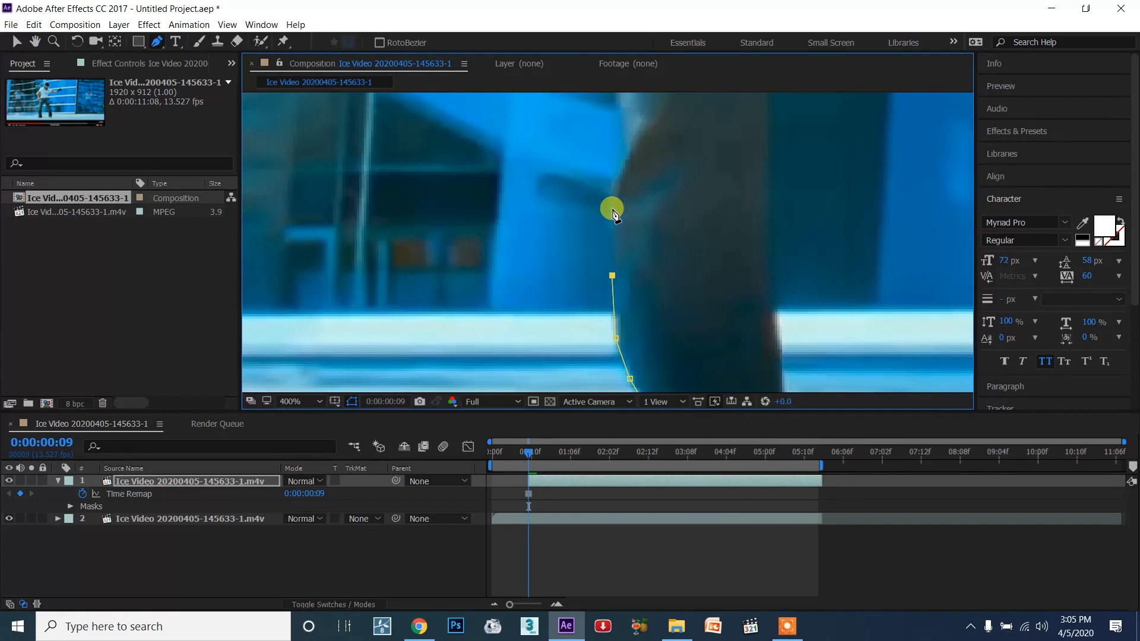
{"action": "left_click_drag", "start_coordinate": [619, 185], "coordinate": [563, 270]}
{"action": "left_click_drag", "start_coordinate": [568, 205], "coordinate": [544, 279]}
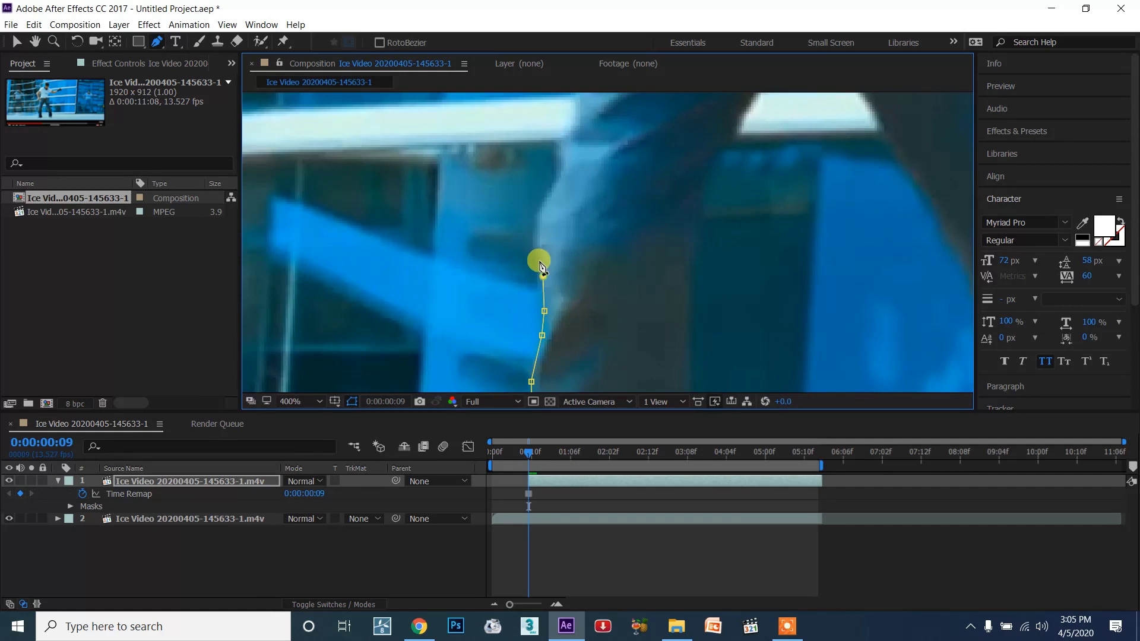
{"action": "left_click_drag", "start_coordinate": [584, 206], "coordinate": [627, 322]}
Trace the mask along the underside of the raised arm and around the fingers of its hand
{"action": "left_click", "coordinate": [156, 43]}
{"action": "left_click", "coordinate": [615, 319]}
{"action": "left_click", "coordinate": [584, 294]}
{"action": "left_click", "coordinate": [538, 220]}
{"action": "left_click", "coordinate": [509, 168]}
{"action": "left_click_drag", "start_coordinate": [365, 156], "coordinate": [321, 221]}
{"action": "left_click", "coordinate": [330, 203]}
{"action": "left_click", "coordinate": [353, 188]}
{"action": "left_click", "coordinate": [364, 172]}
{"action": "left_click", "coordinate": [364, 148]}
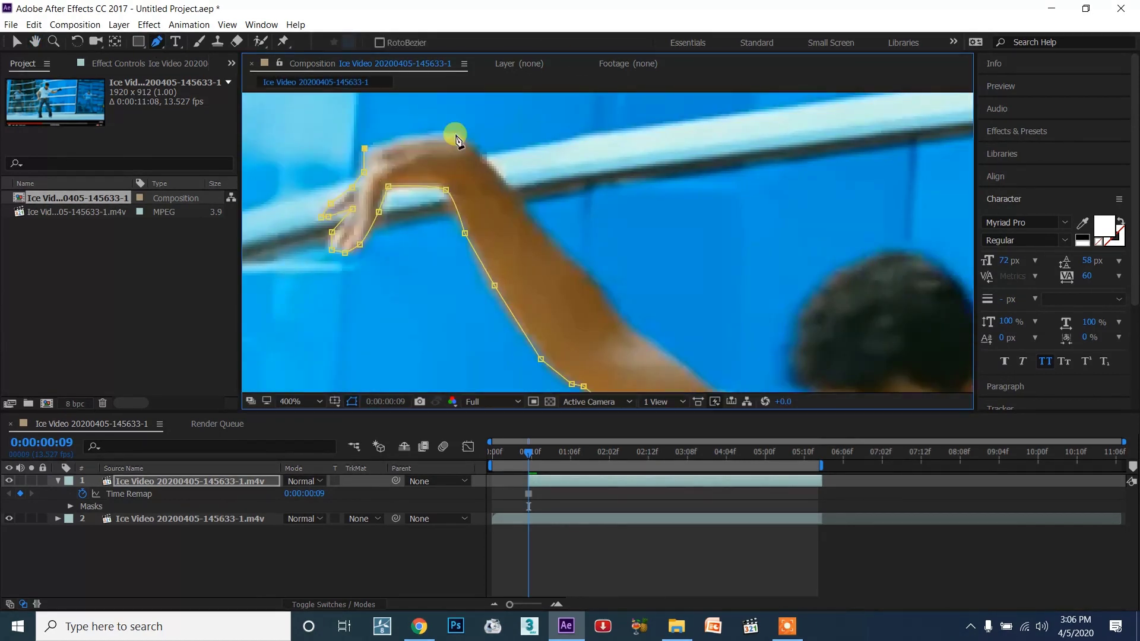
Continue the mask over the top of the raised arm and around the dancer's head
{"action": "left_click_drag", "start_coordinate": [598, 289], "coordinate": [437, 178]}
{"action": "left_click", "coordinate": [613, 121]}
{"action": "left_click", "coordinate": [661, 152]}
{"action": "left_click", "coordinate": [689, 198]}
{"action": "left_click", "coordinate": [689, 238]}
{"action": "left_click", "coordinate": [695, 269]}
{"action": "left_click_drag", "start_coordinate": [732, 289], "coordinate": [475, 267]}
Trace the mask over the sleeve and down the outer edge of the lowered arm to the wrist
{"action": "left_click", "coordinate": [631, 305]}
{"action": "left_click_drag", "start_coordinate": [631, 305], "coordinate": [516, 145]}
{"action": "left_click", "coordinate": [544, 273]}
{"action": "left_click", "coordinate": [554, 315]}
{"action": "left_click", "coordinate": [566, 329]}
{"action": "left_click", "coordinate": [574, 344]}
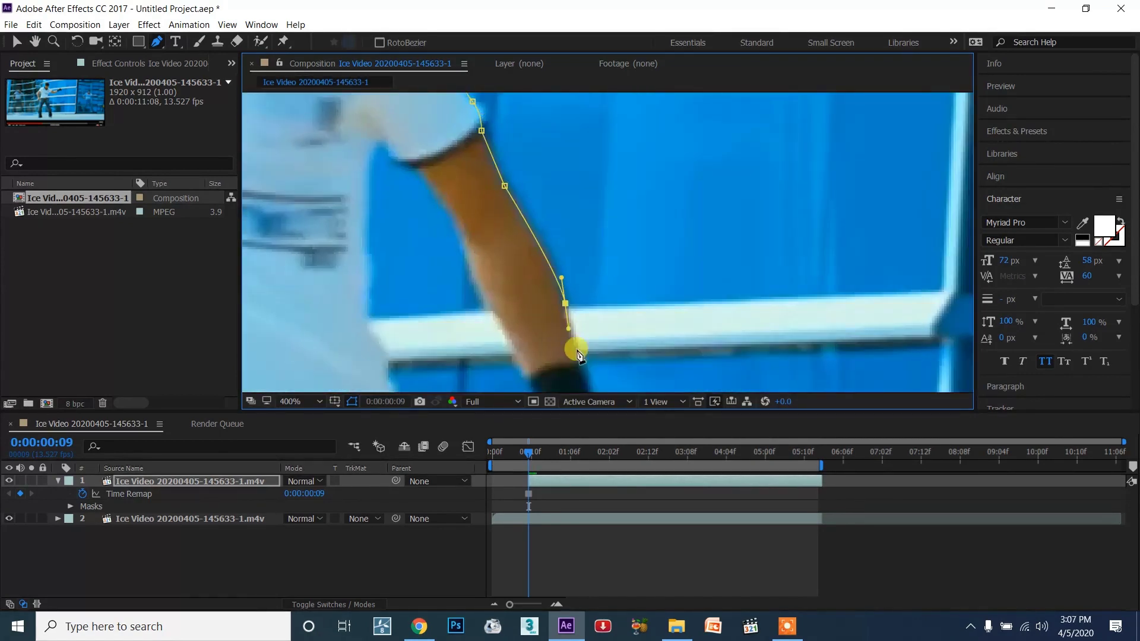
Carry the mask around the gloved hand and back up the inner edge of the lowered arm
{"action": "left_click_drag", "start_coordinate": [573, 344], "coordinate": [514, 208]}
{"action": "left_click", "coordinate": [519, 313]}
{"action": "left_click", "coordinate": [453, 285]}
{"action": "left_click", "coordinate": [404, 163]}
{"action": "left_click_drag", "start_coordinate": [405, 163], "coordinate": [508, 97]}
Trace the mask down the dancer's side and the outer edge of the other leg to the ankle
{"action": "left_click", "coordinate": [533, 247]}
{"action": "left_click_drag", "start_coordinate": [532, 247], "coordinate": [611, 234]}
{"action": "left_click", "coordinate": [627, 314]}
{"action": "left_click_drag", "start_coordinate": [627, 314], "coordinate": [476, 97]}
{"action": "left_click", "coordinate": [498, 142]}
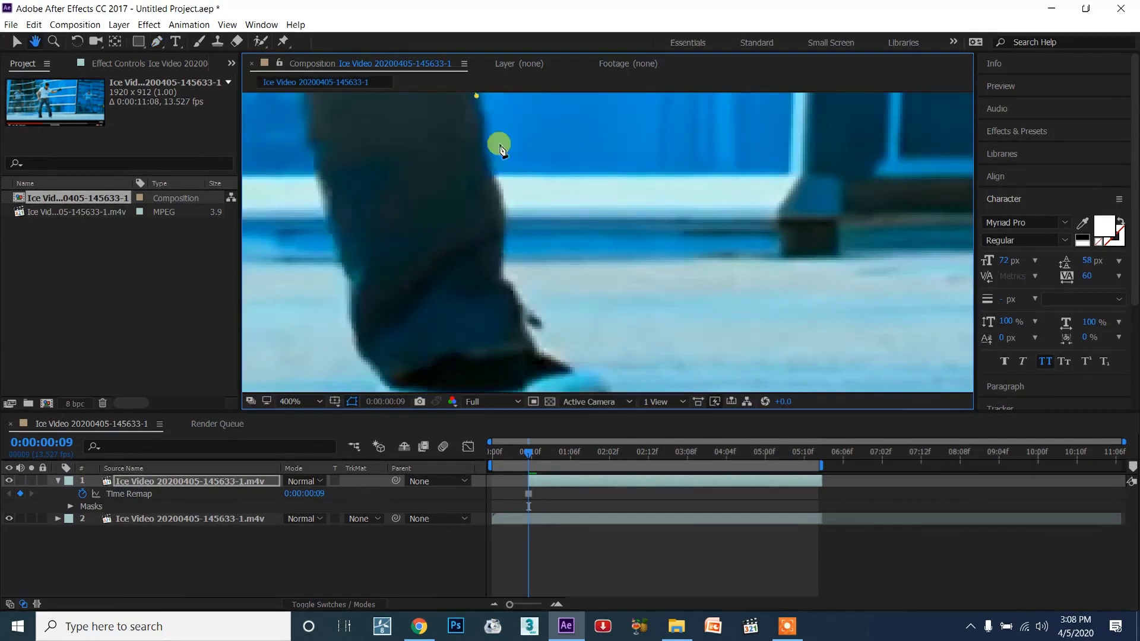
{"action": "left_click", "coordinate": [505, 288]}
{"action": "left_click_drag", "start_coordinate": [505, 288], "coordinate": [484, 217]}
Trace the mask around the second shoe and the inner edges of both legs, and close it at its first point
{"action": "scroll", "coordinate": [420, 224], "scroll_direction": "down", "scroll_amount": 2}
{"action": "left_click", "coordinate": [584, 164]}
{"action": "scroll", "coordinate": [565, 135], "scroll_direction": "down", "scroll_amount": 3}
{"action": "scroll", "coordinate": [445, 208], "scroll_direction": "up", "scroll_amount": 3}
{"action": "left_click_drag", "start_coordinate": [446, 208], "coordinate": [555, 242]}
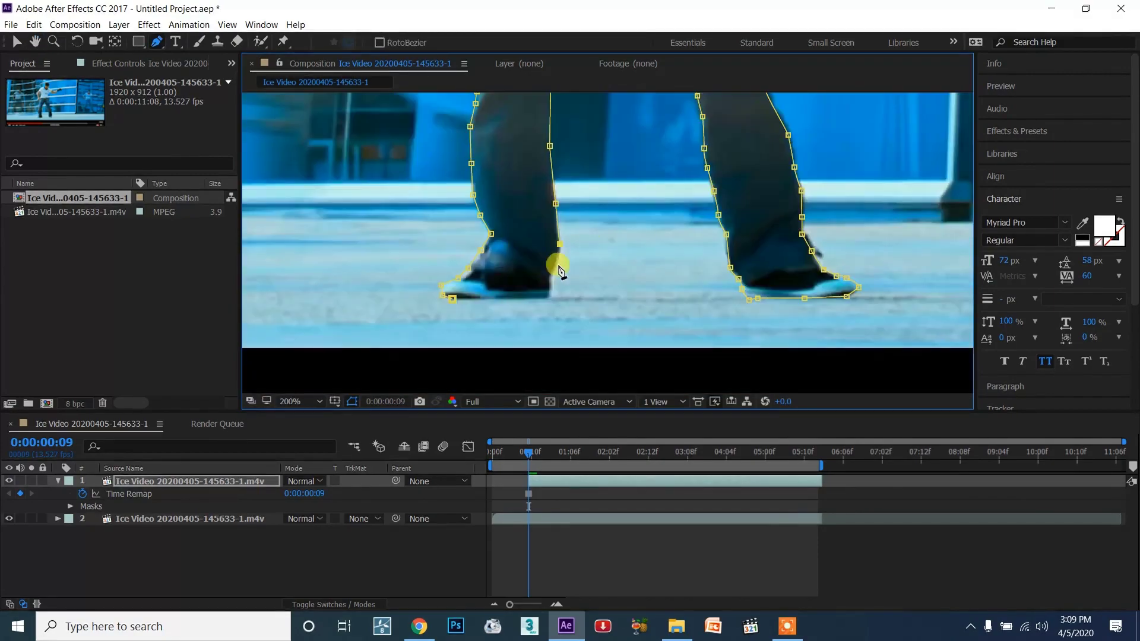
{"action": "left_click", "coordinate": [452, 300]}
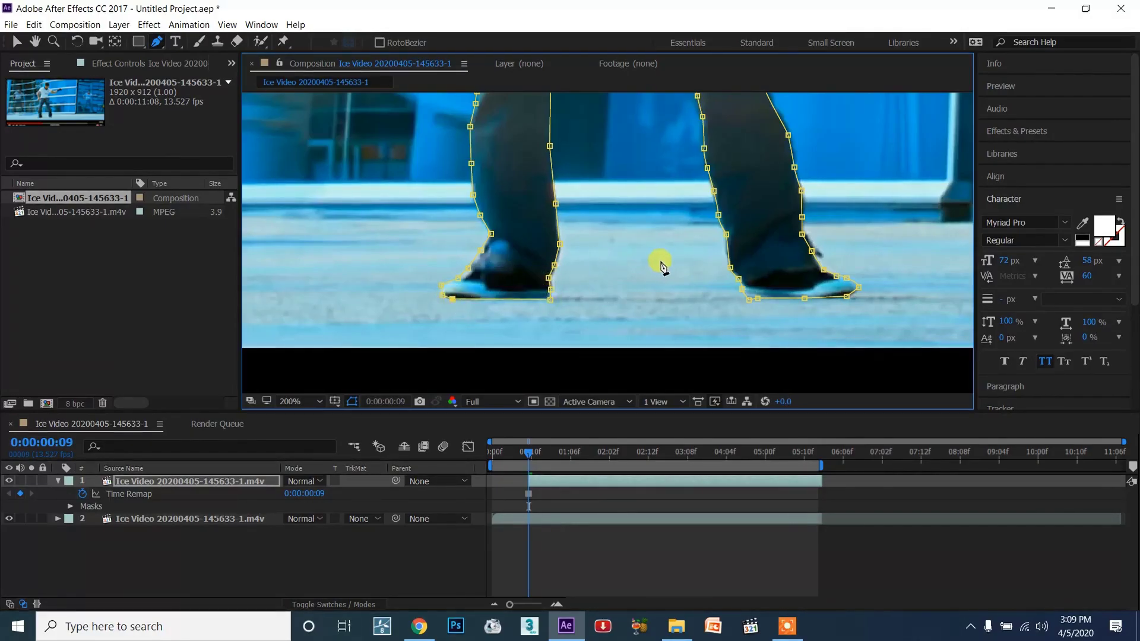
Preview the masked frozen clone against the moving dancer from 0:00:00:06 and return to that frame
{"action": "scroll", "coordinate": [657, 260], "scroll_direction": "down", "scroll_amount": 8}
{"action": "scroll", "coordinate": [716, 234], "scroll_direction": "up", "scroll_amount": 6}
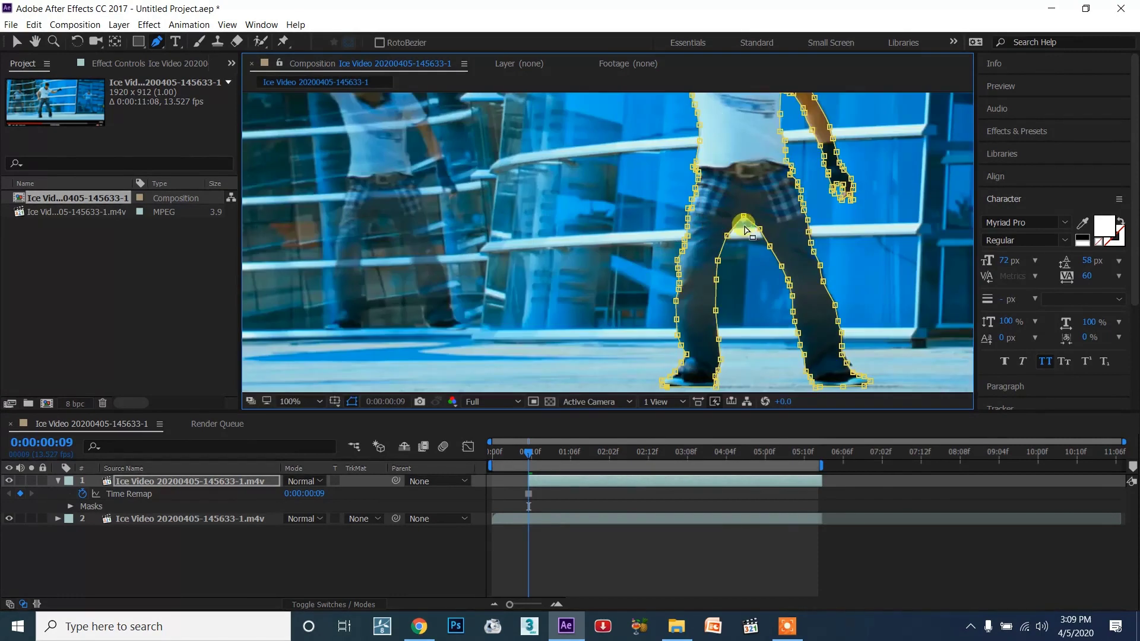
{"action": "left_click_drag", "start_coordinate": [542, 457], "coordinate": [516, 451]}
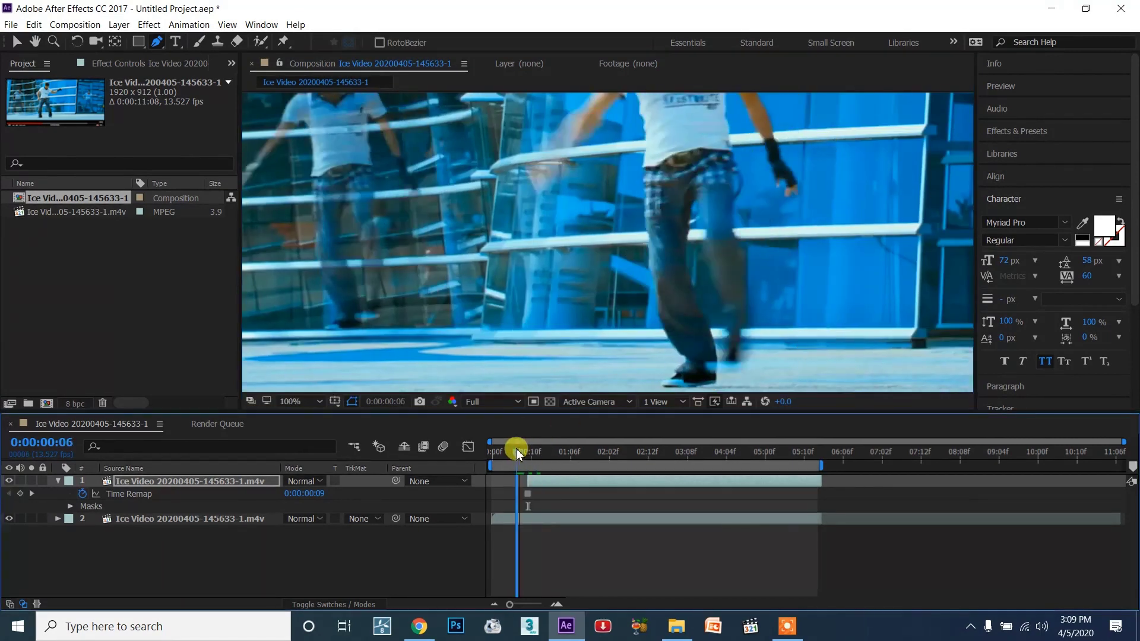
{"action": "scroll", "coordinate": [682, 309], "scroll_direction": "down", "scroll_amount": 4}
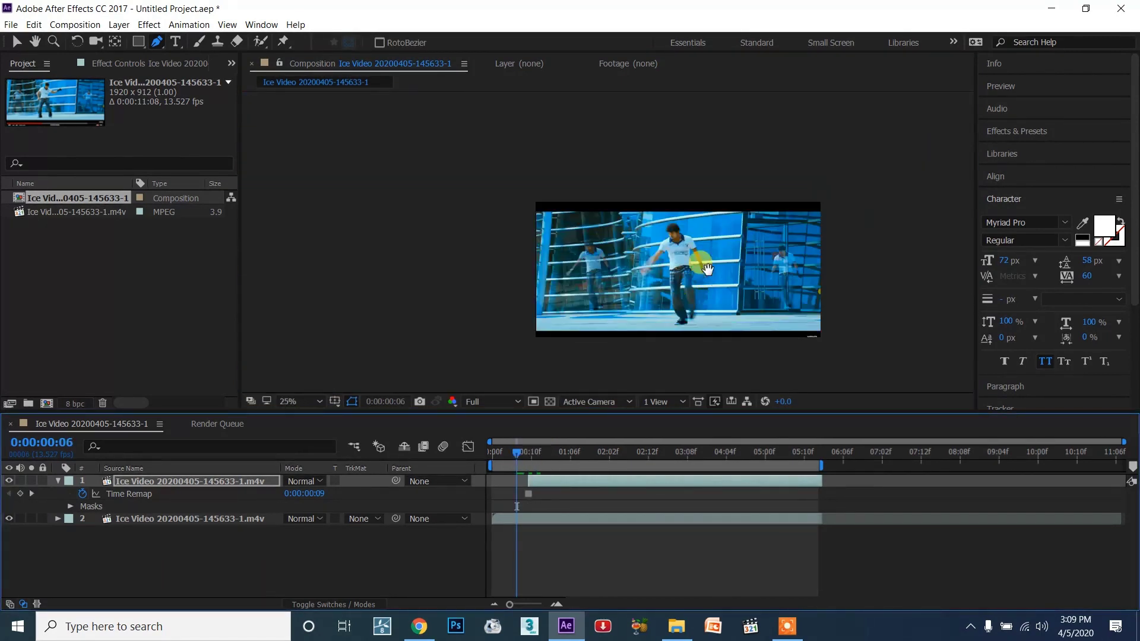
{"action": "key", "text": "space"}
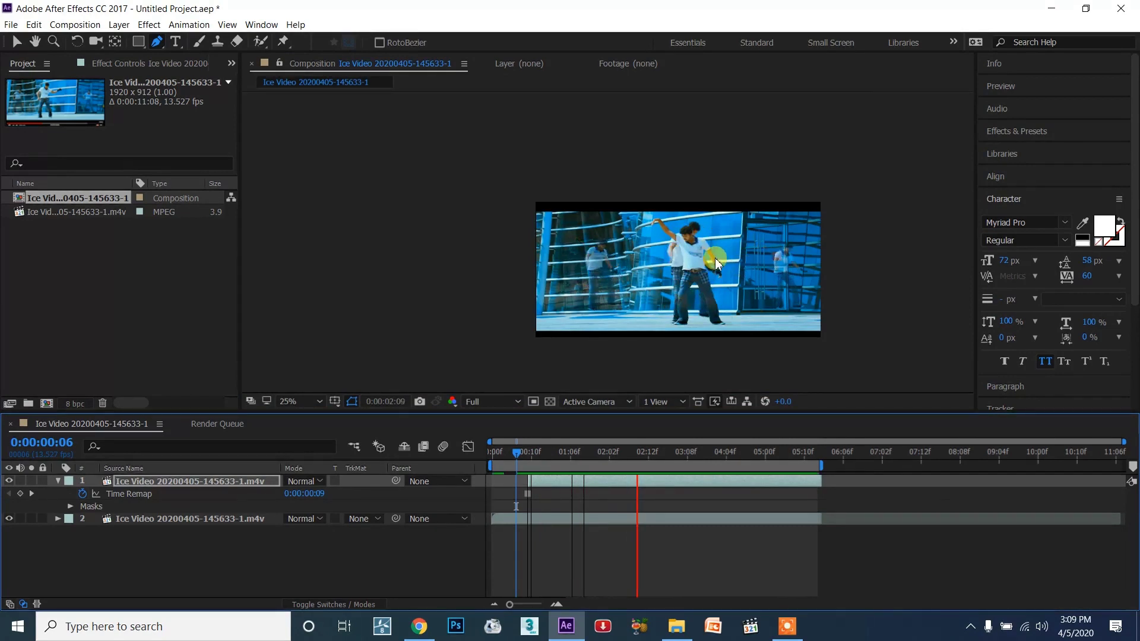
{"action": "scroll", "coordinate": [716, 263], "scroll_direction": "up", "scroll_amount": 4}
{"action": "left_click_drag", "start_coordinate": [541, 456], "coordinate": [515, 450]}
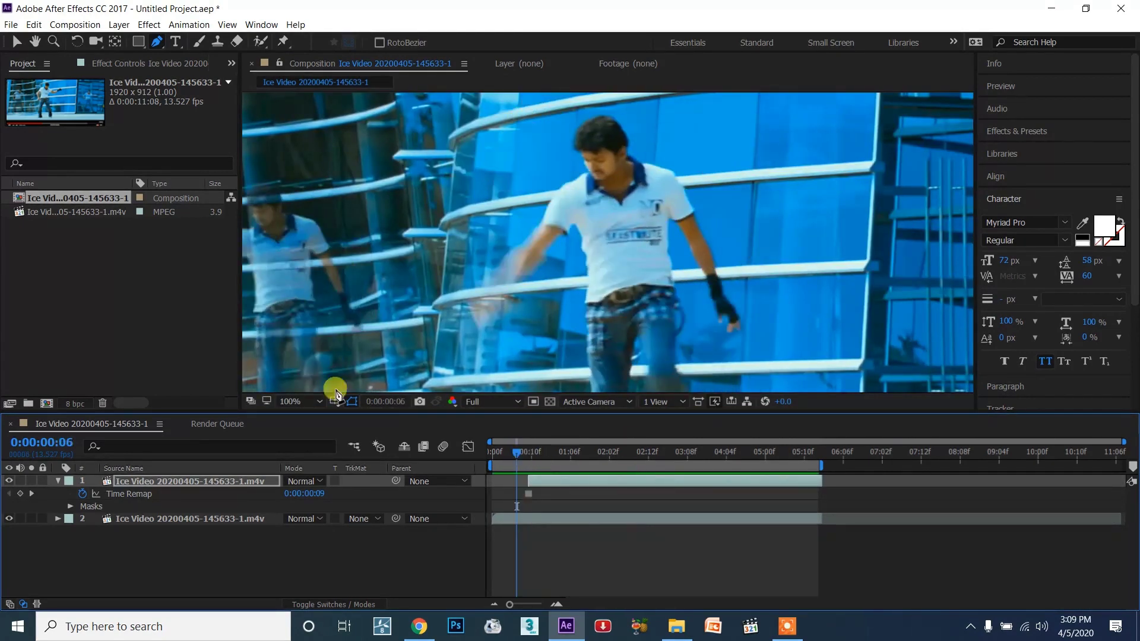
Fit the composition in the viewer and play it from the start, stopping at the kneeling pose at 0:00:04:05
{"action": "left_click", "coordinate": [291, 402]}
{"action": "left_click", "coordinate": [349, 161]}
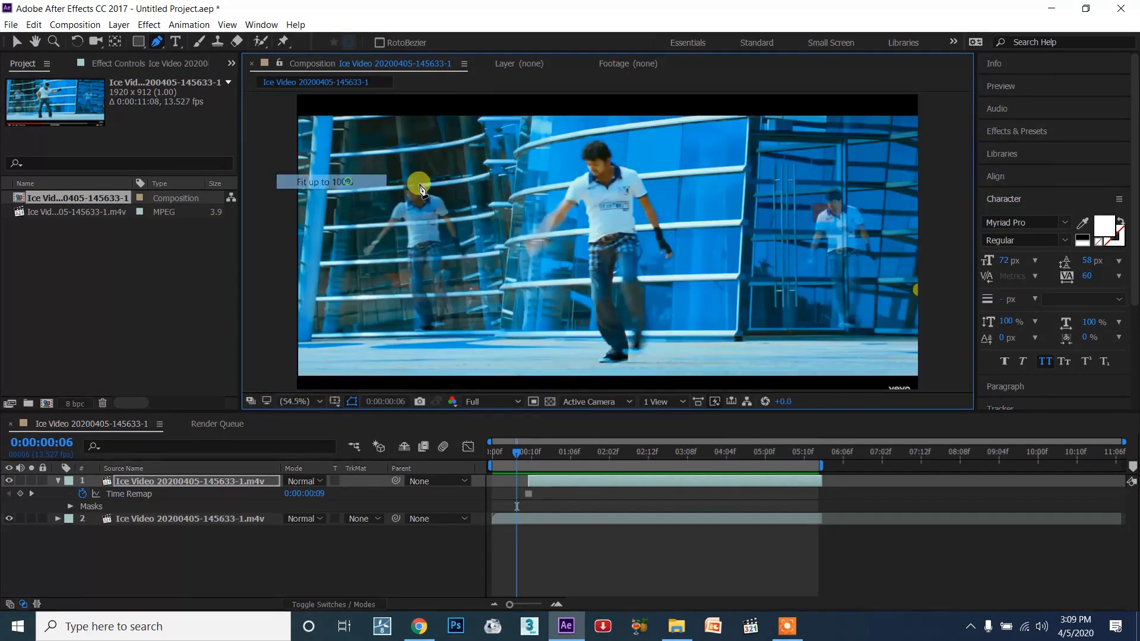
{"action": "key", "text": "space"}
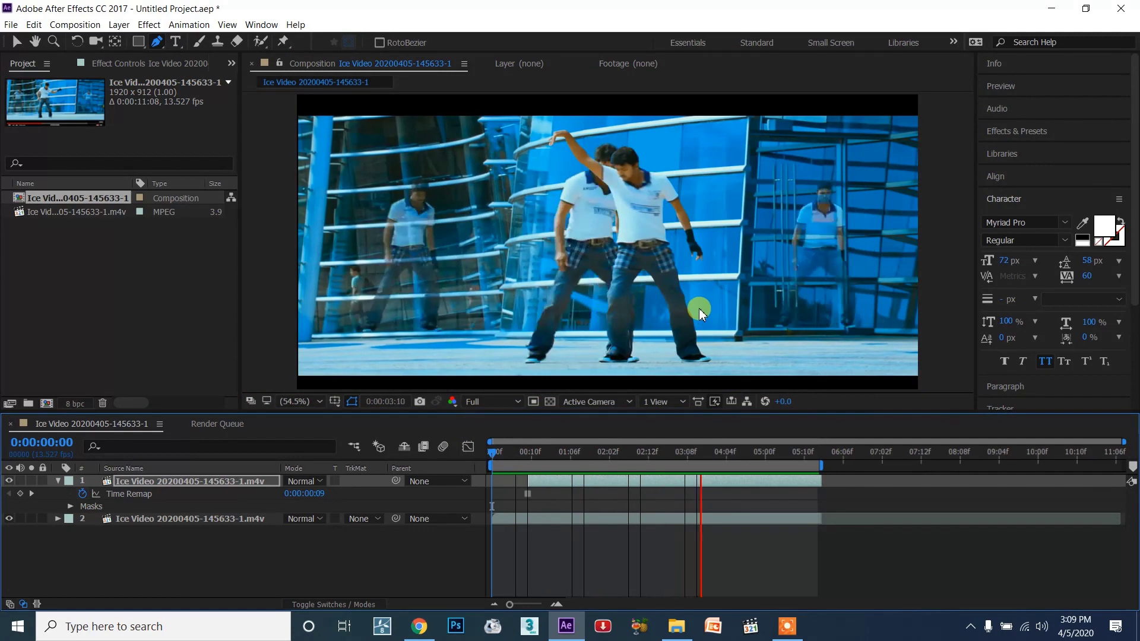
{"action": "key", "text": "space"}
{"action": "key", "text": "space"}
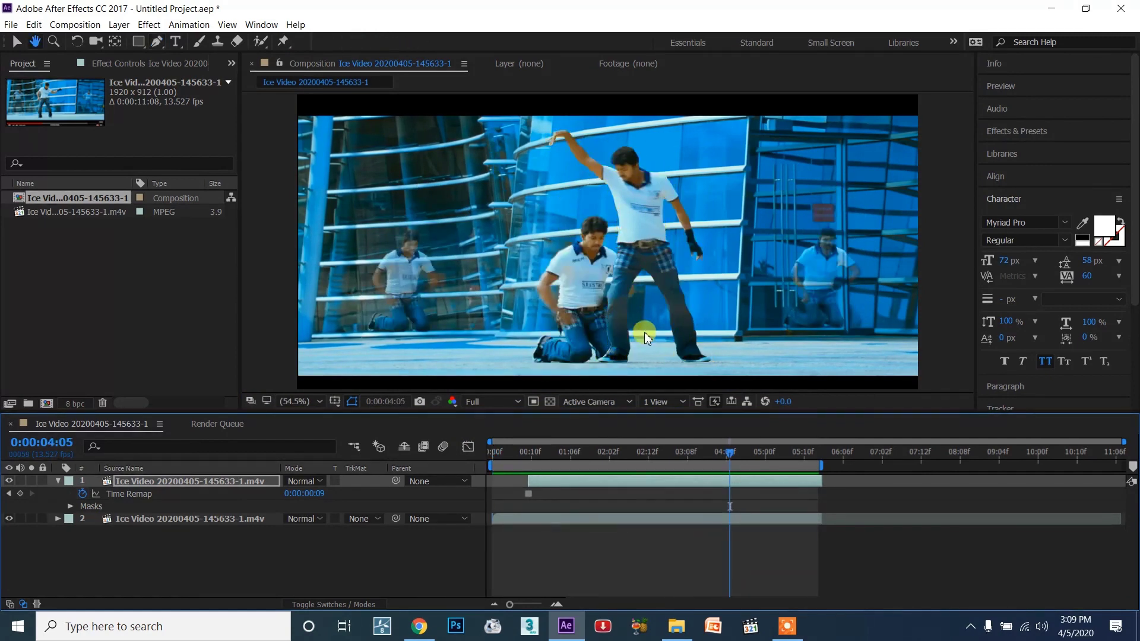
Hide the masked frozen clone layer, return to 0:00:00:06 and select the original video layer with the Selection tool
{"action": "key", "text": "space"}
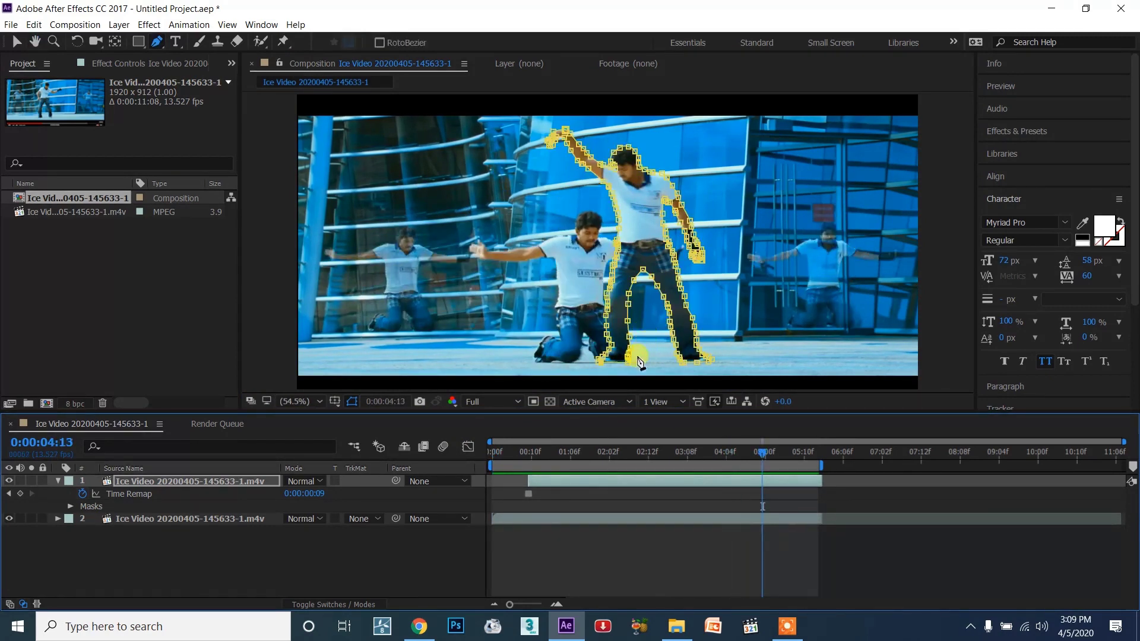
{"action": "left_click", "coordinate": [548, 453]}
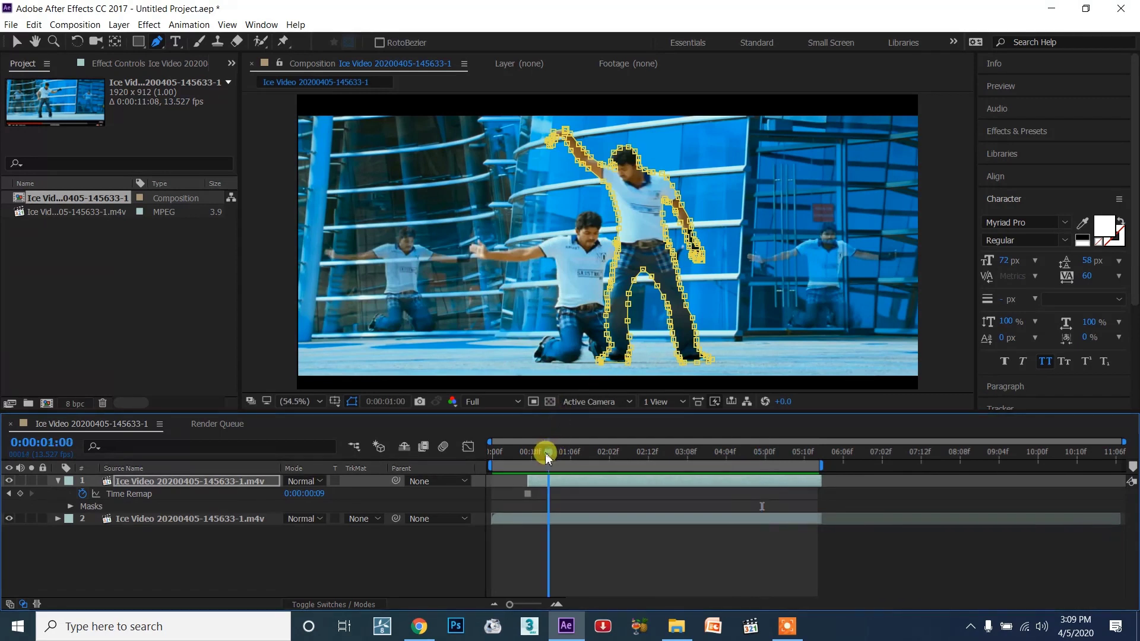
{"action": "left_click", "coordinate": [9, 482]}
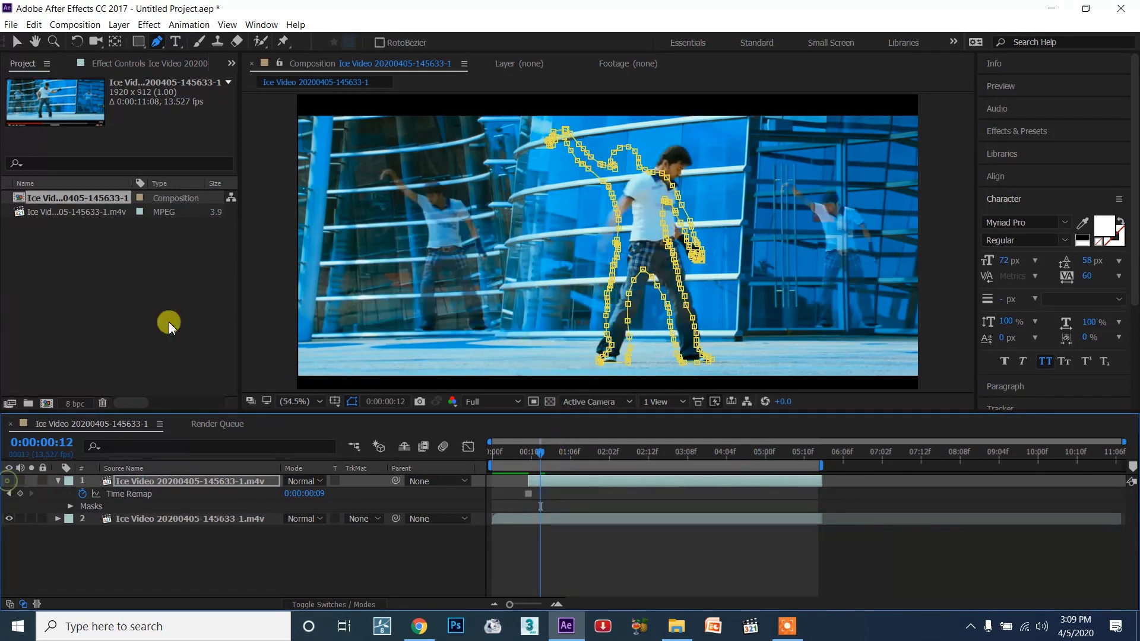
{"action": "left_click", "coordinate": [518, 456]}
{"action": "left_click", "coordinate": [522, 542]}
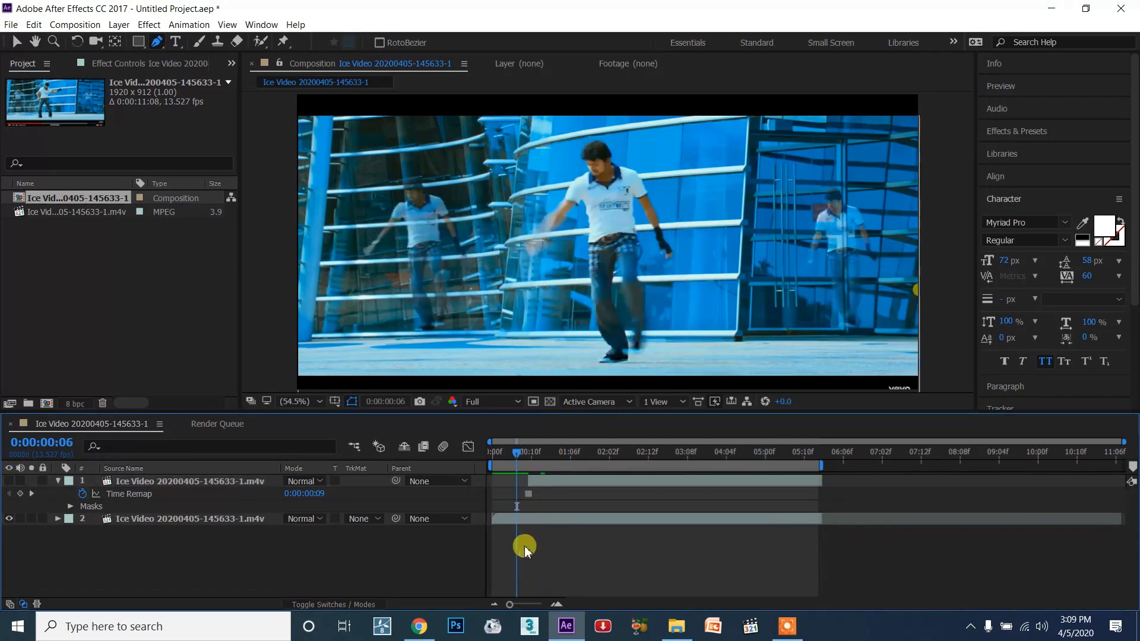
{"action": "left_click", "coordinate": [540, 517]}
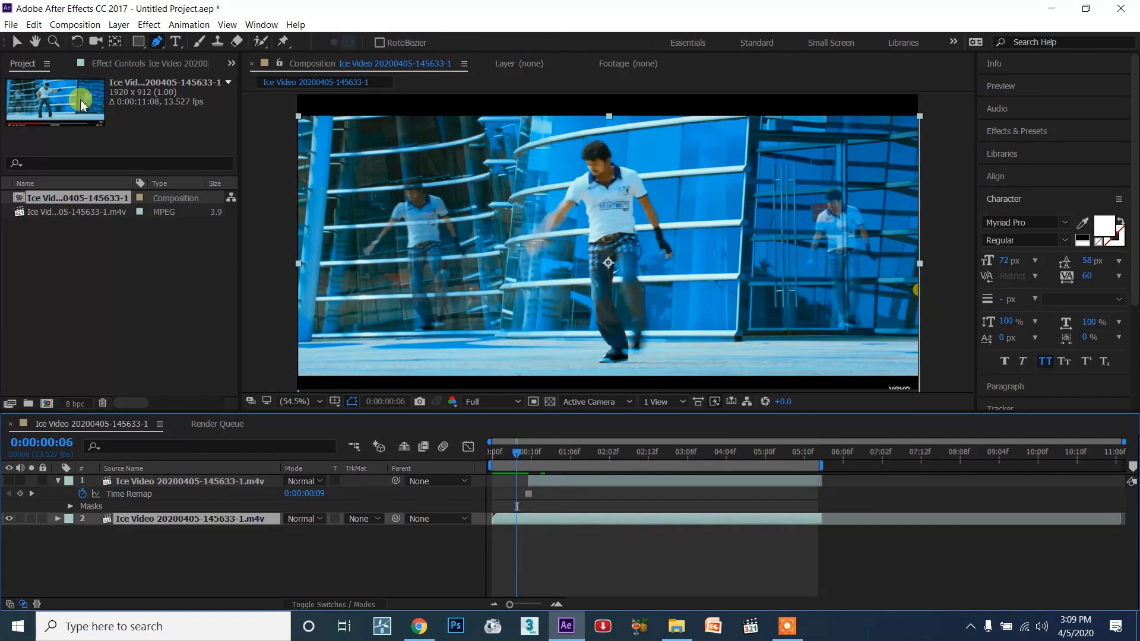
{"action": "left_click", "coordinate": [16, 41]}
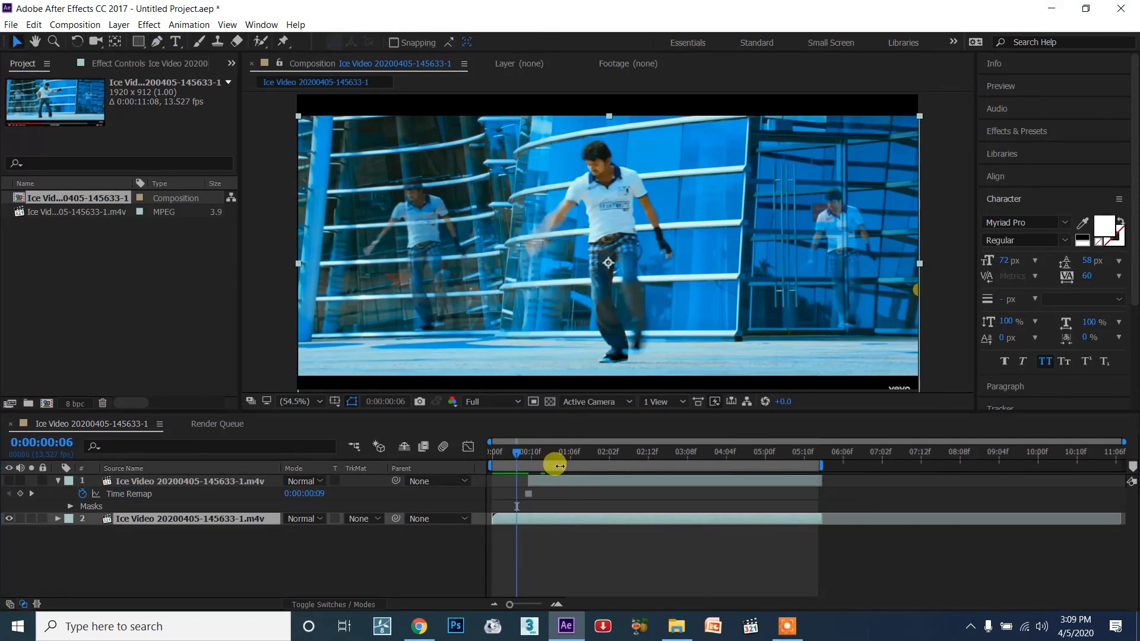
Scrub the original video to 0:00:01:12 and 0:00:02:12, toggling the frozen clone's visibility to compare the poses
{"action": "left_click_drag", "start_coordinate": [515, 455], "coordinate": [600, 461]}
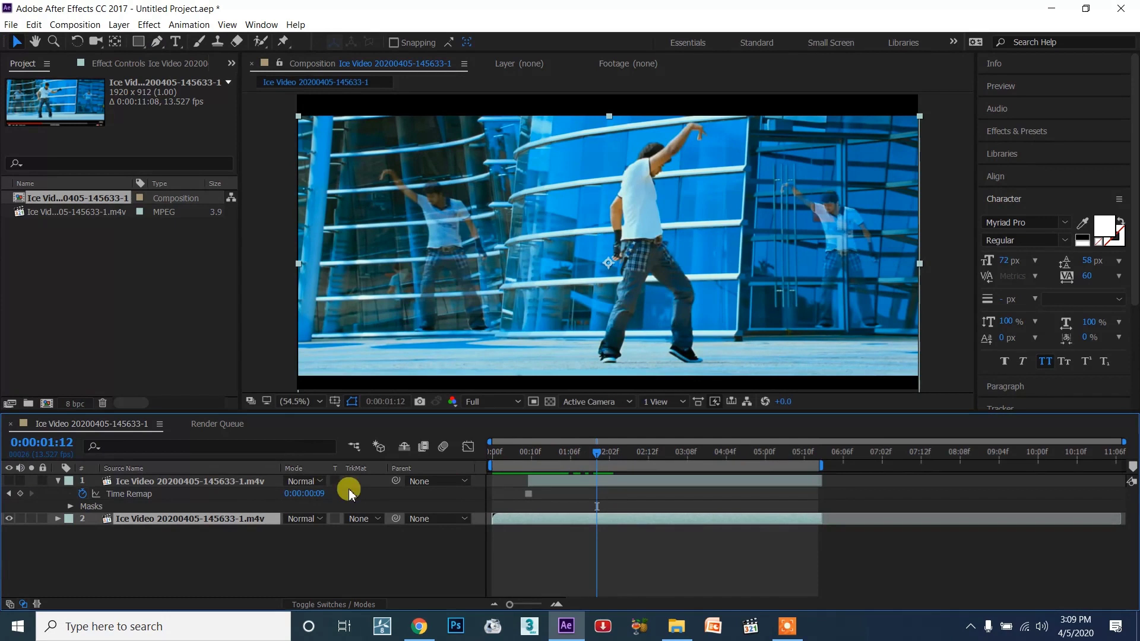
{"action": "left_click", "coordinate": [9, 481]}
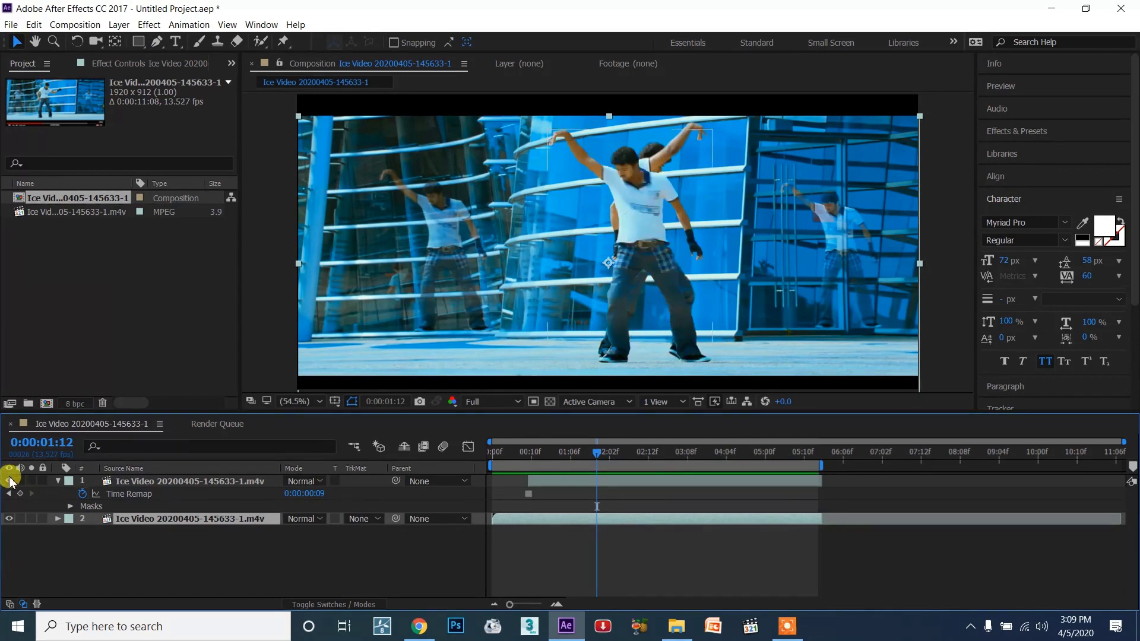
{"action": "left_click", "coordinate": [10, 481]}
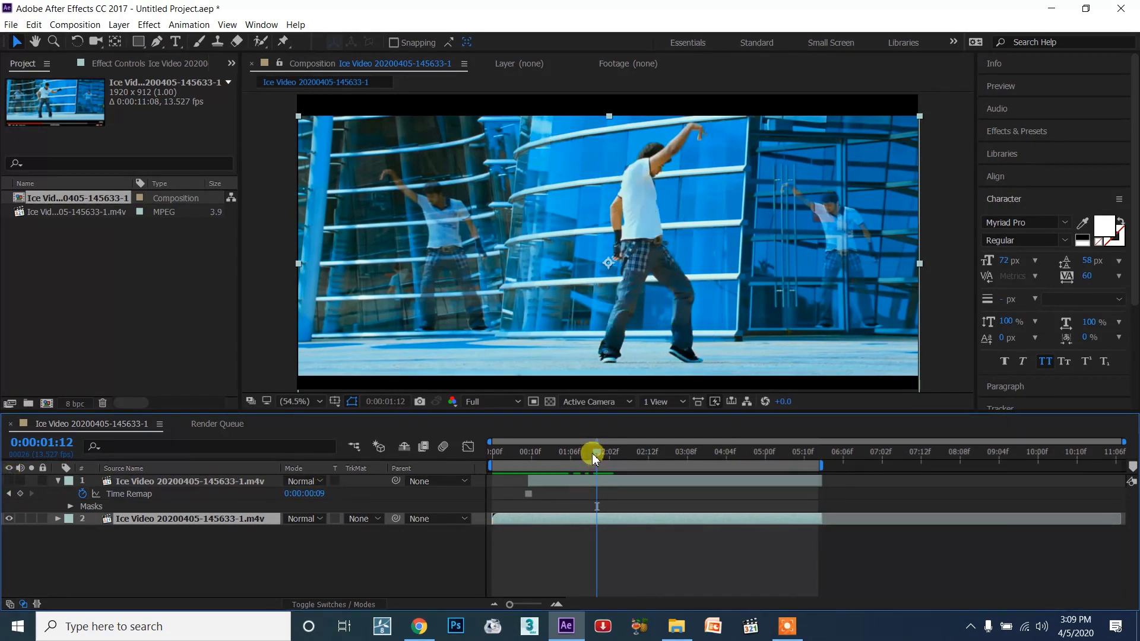
{"action": "left_click_drag", "start_coordinate": [594, 458], "coordinate": [654, 461]}
{"action": "left_click", "coordinate": [611, 501]}
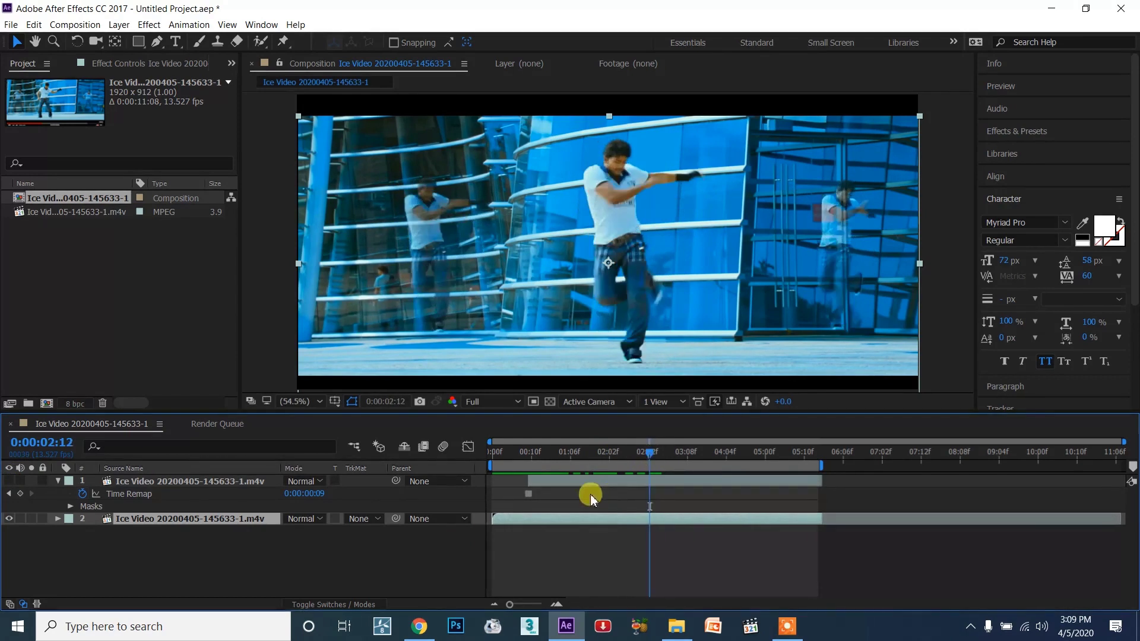
{"action": "left_click", "coordinate": [11, 482]}
{"action": "left_click", "coordinate": [11, 482]}
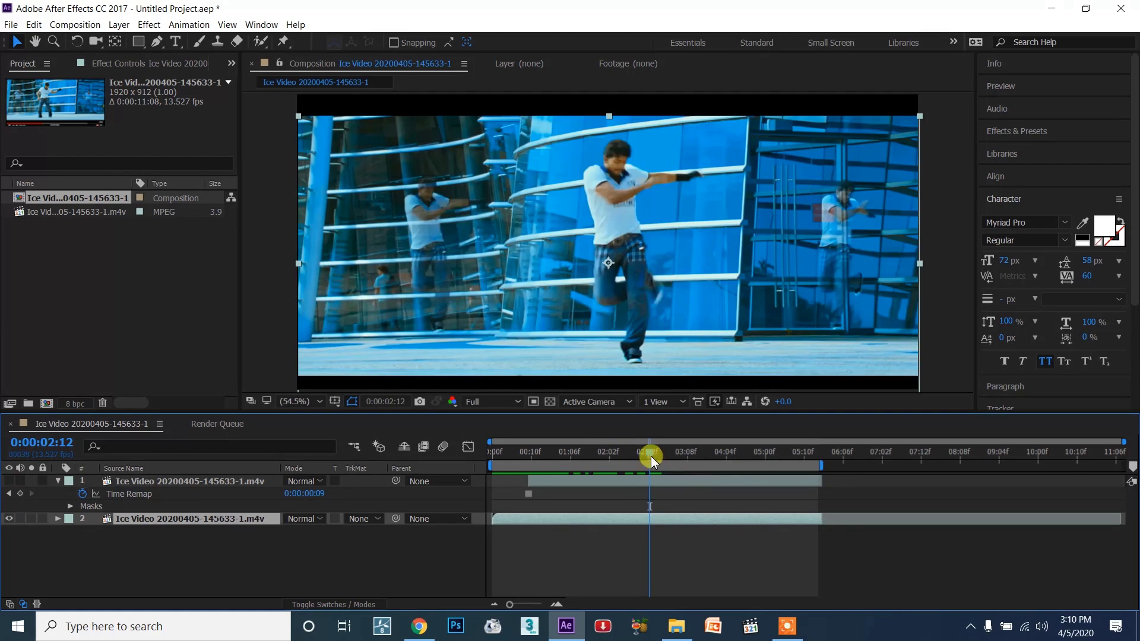
Duplicate the original video layer and trim the start of the copy to the kneeling pose at 0:00:04:13
{"action": "left_click_drag", "start_coordinate": [632, 454], "coordinate": [634, 445]}
{"action": "left_click_drag", "start_coordinate": [634, 458], "coordinate": [763, 467]}
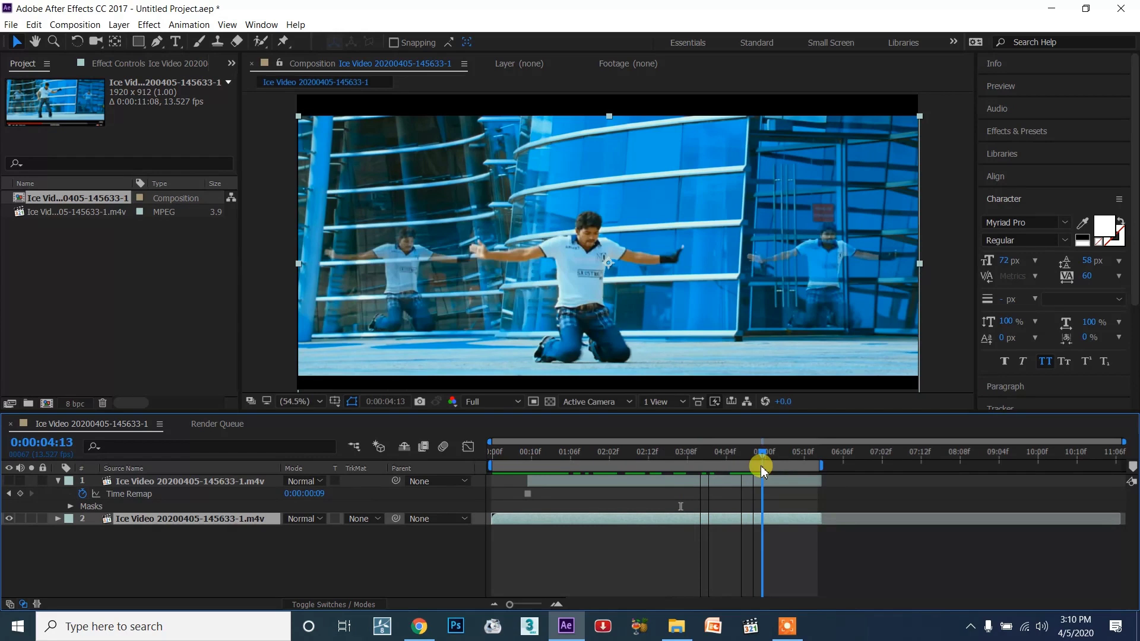
{"action": "mouse_move", "coordinate": [762, 470]}
{"action": "left_mouse_down"}
{"action": "mouse_move", "coordinate": [803, 454]}
{"action": "mouse_move", "coordinate": [753, 455]}
{"action": "left_mouse_up"}
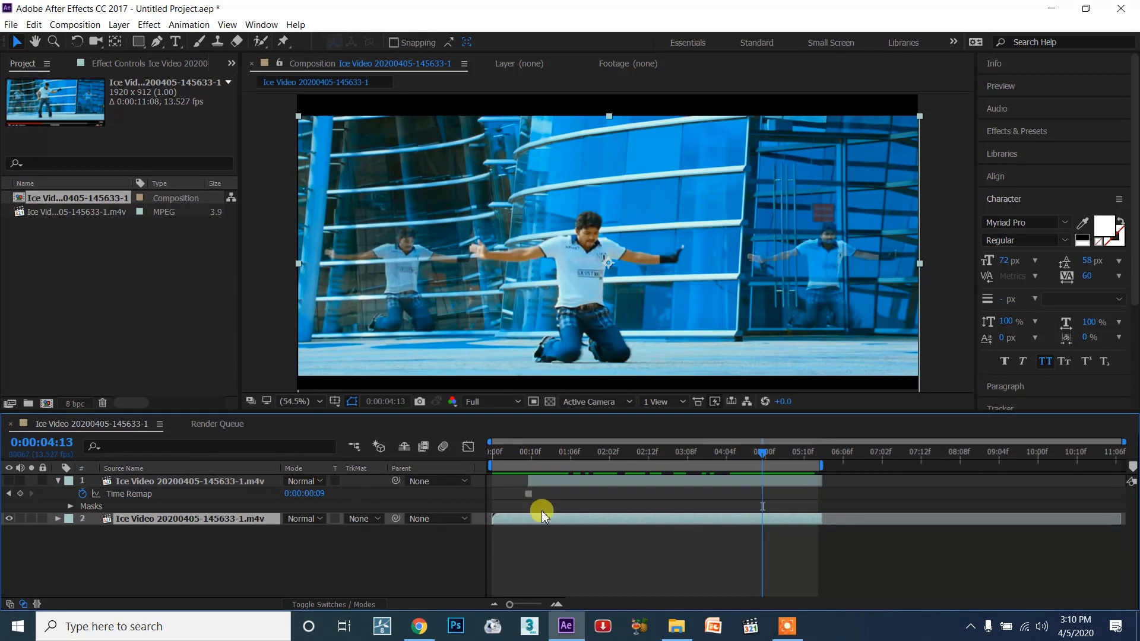
{"action": "left_click", "coordinate": [146, 484]}
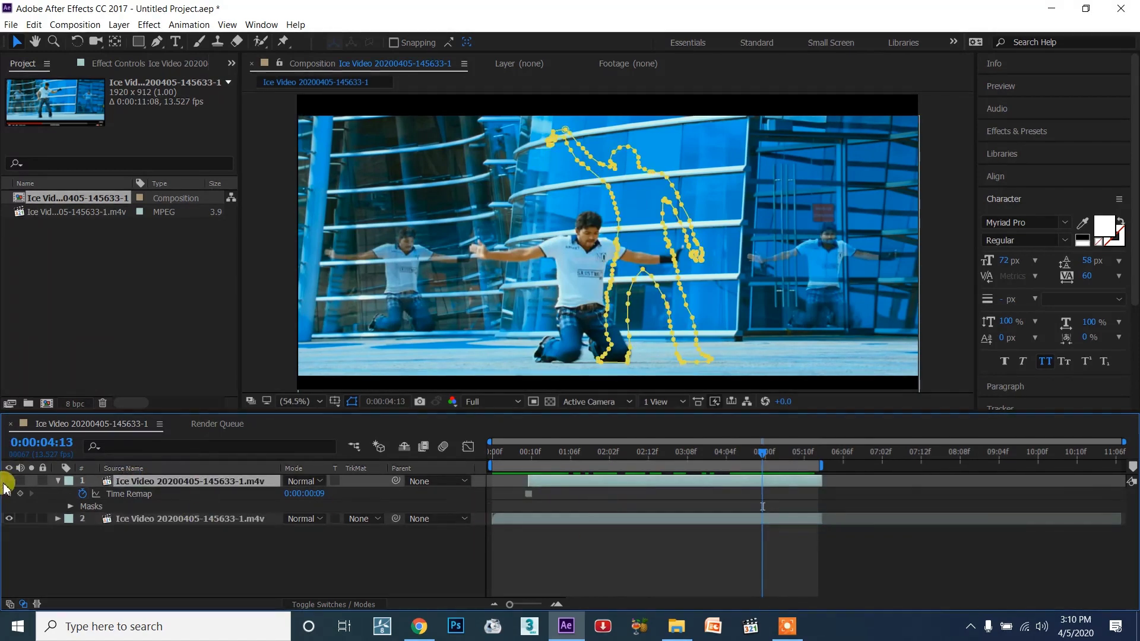
{"action": "left_click", "coordinate": [230, 518]}
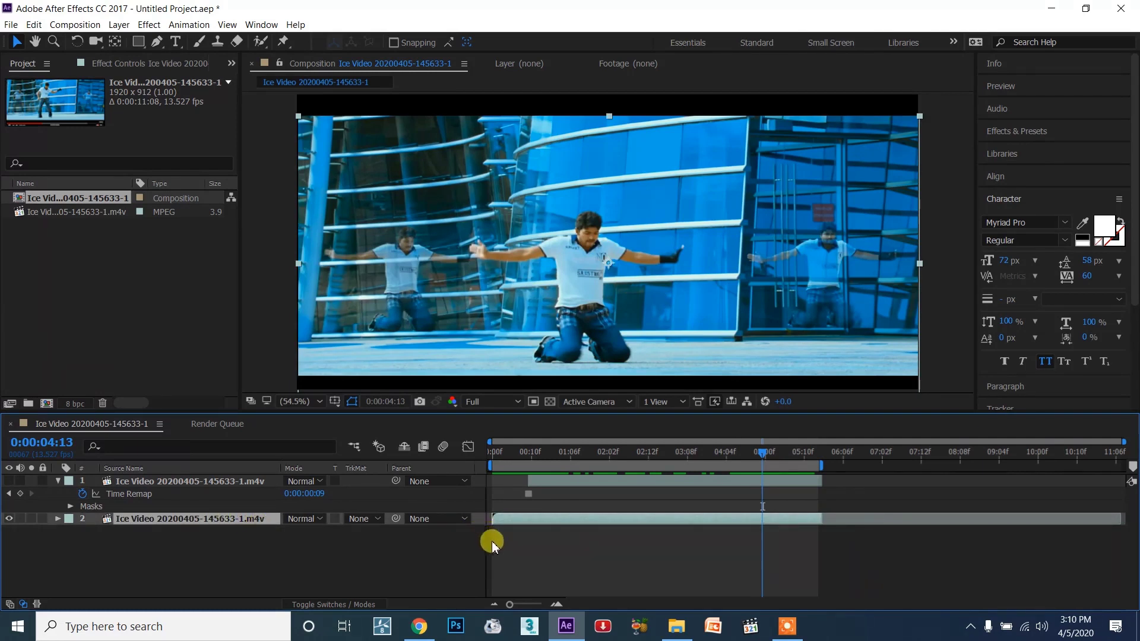
{"action": "key", "text": "ctrl+d"}
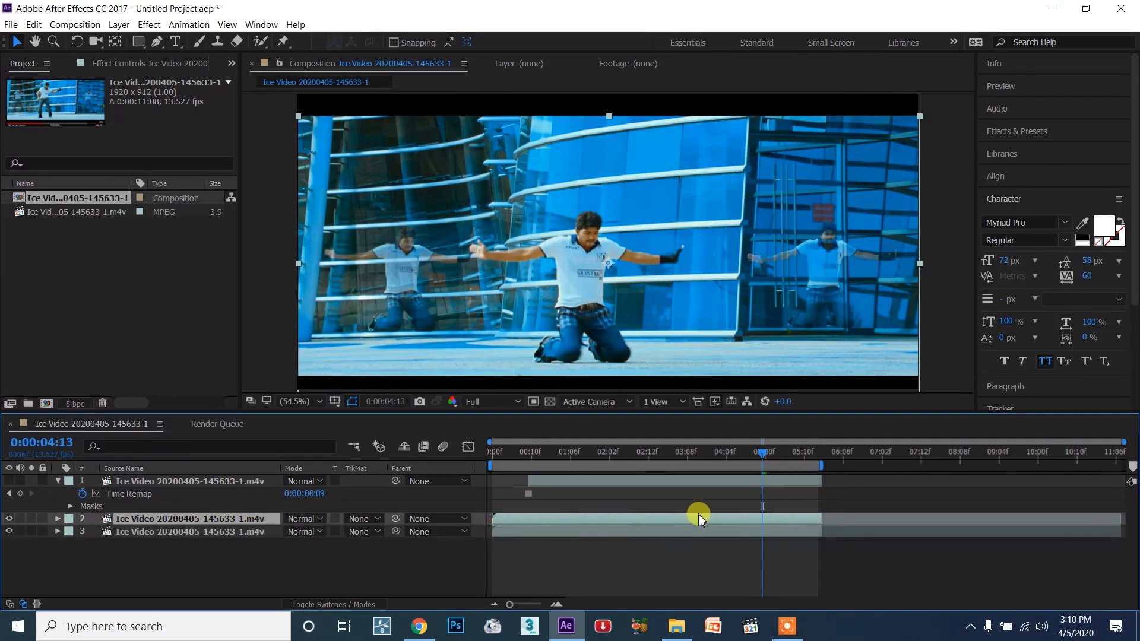
{"action": "left_click_drag", "start_coordinate": [491, 518], "coordinate": [716, 516]}
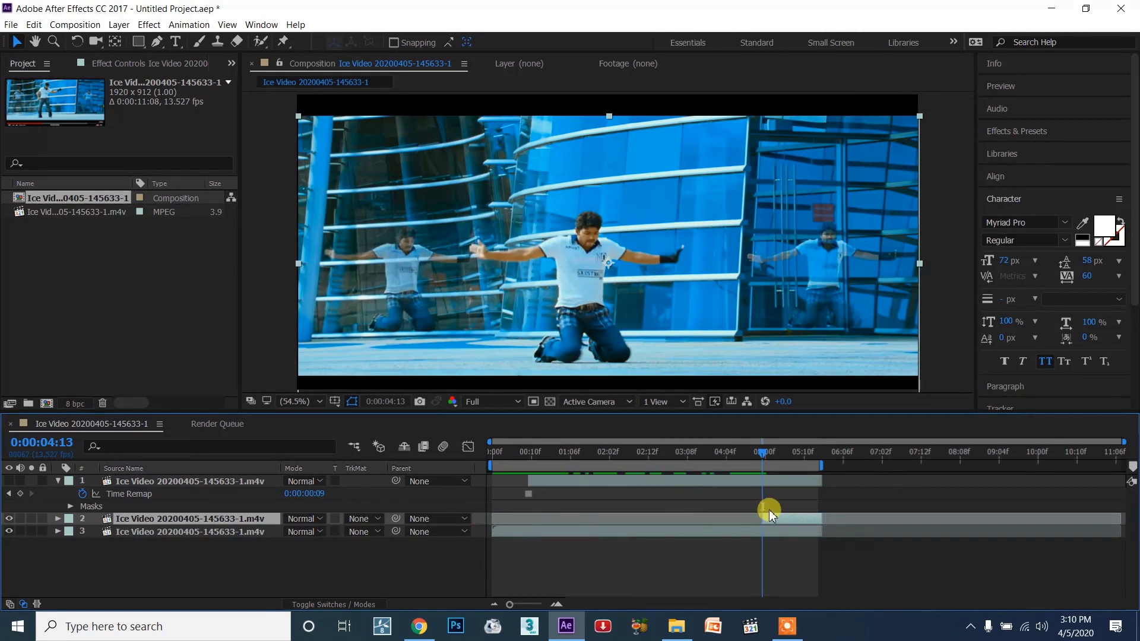
Start a Pen tool mask on the trimmed copy, tracing up the outer edge of the kneeling dancer's rear shoe
{"action": "left_click", "coordinate": [157, 42]}
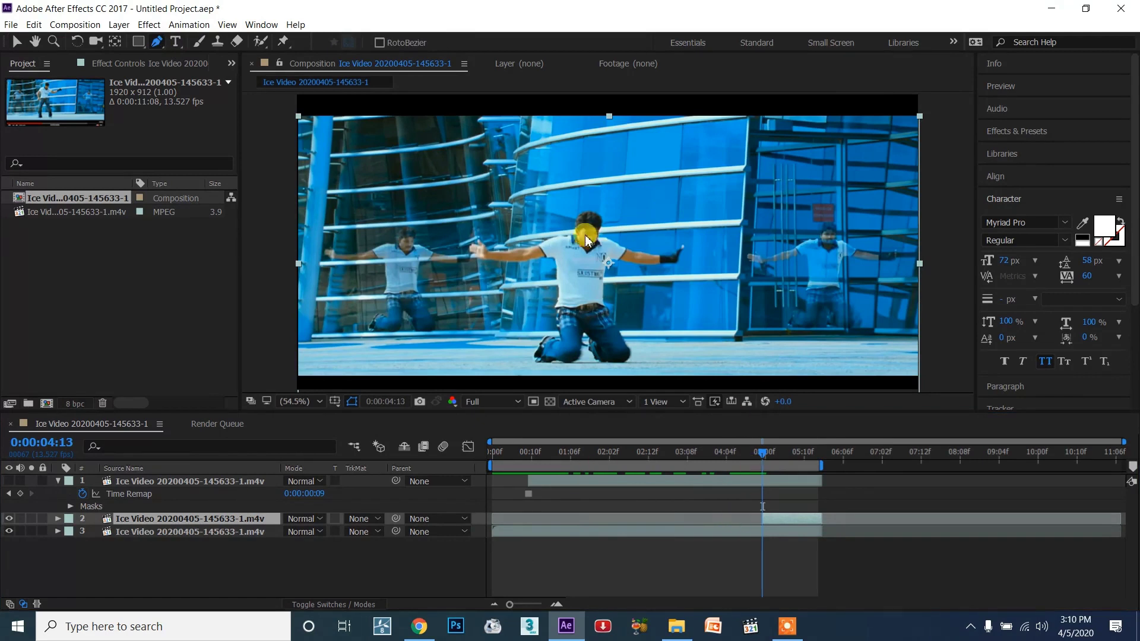
{"action": "scroll", "coordinate": [430, 273], "scroll_direction": "up", "scroll_amount": 3}
{"action": "scroll", "coordinate": [658, 351], "scroll_direction": "down", "scroll_amount": 4}
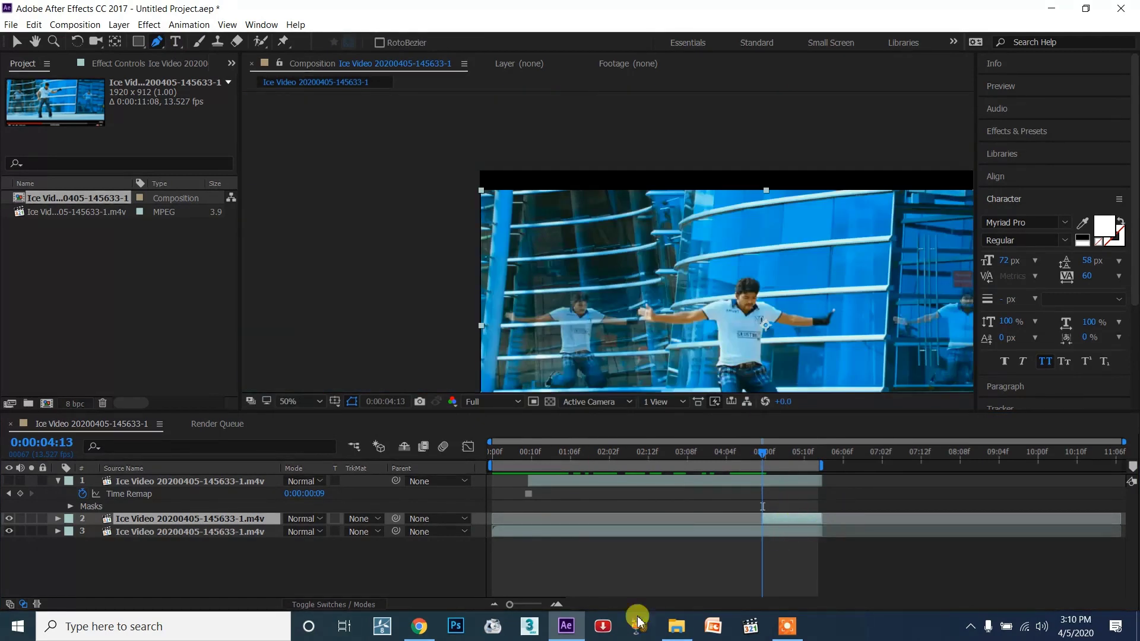
{"action": "scroll", "coordinate": [742, 344], "scroll_direction": "up", "scroll_amount": 5}
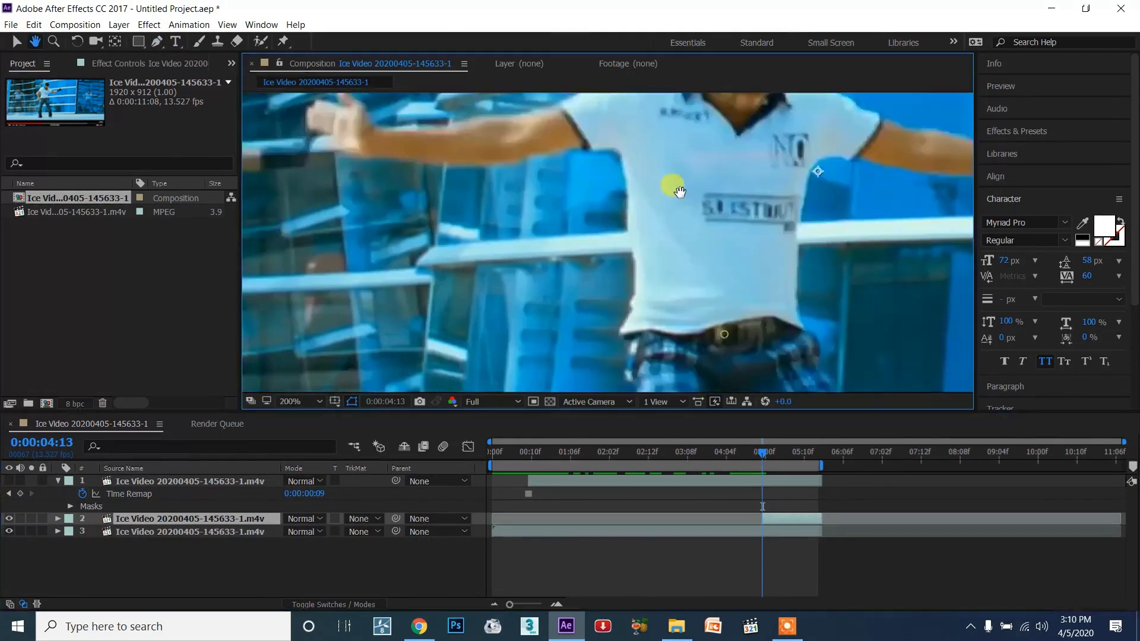
{"action": "left_click_drag", "start_coordinate": [533, 231], "coordinate": [554, 178]}
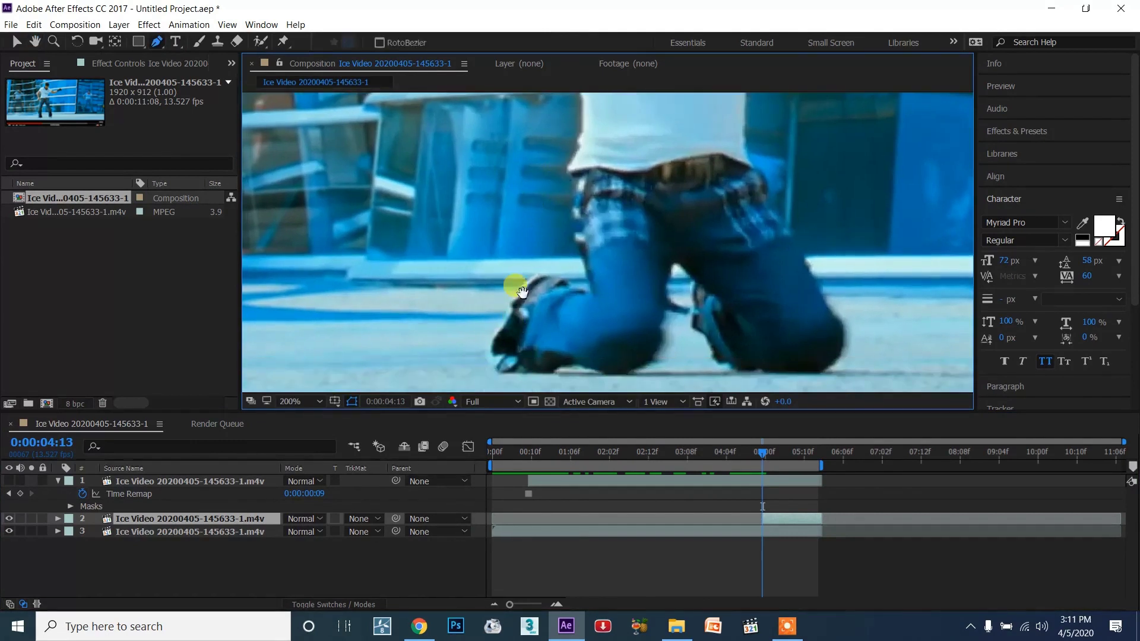
{"action": "left_click_drag", "start_coordinate": [522, 292], "coordinate": [502, 258]}
{"action": "scroll", "coordinate": [483, 286], "scroll_direction": "up", "scroll_amount": 3}
{"action": "scroll", "coordinate": [458, 218], "scroll_direction": "down", "scroll_amount": 2}
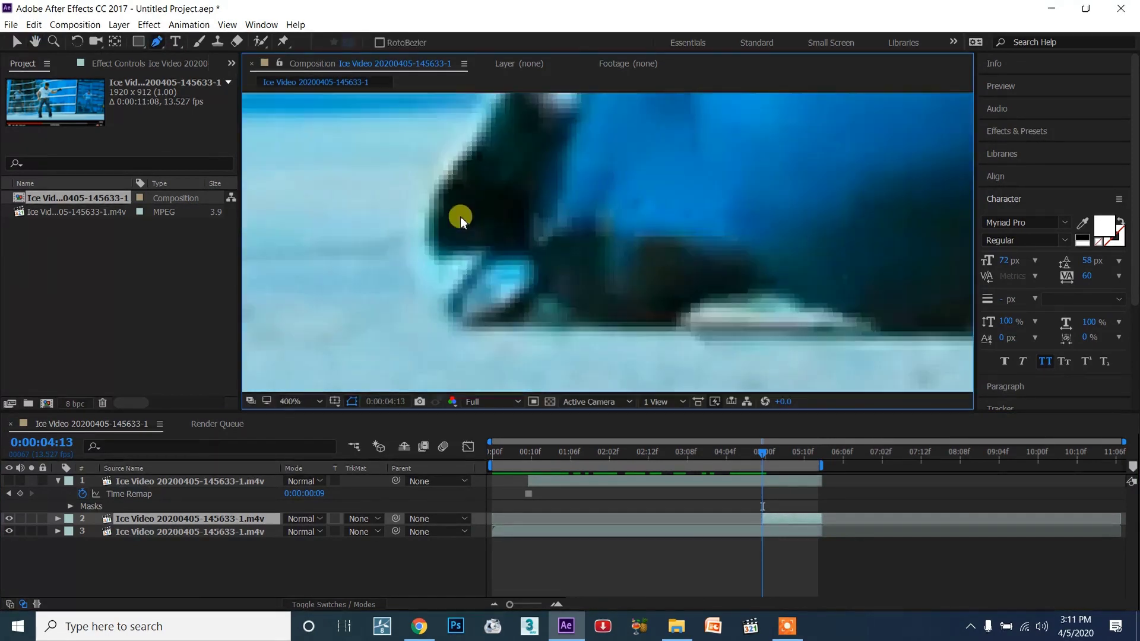
{"action": "key", "text": "g"}
{"action": "left_click", "coordinate": [450, 262]}
{"action": "left_click", "coordinate": [438, 232]}
{"action": "left_click", "coordinate": [444, 204]}
{"action": "left_click", "coordinate": [457, 187]}
{"action": "left_click", "coordinate": [471, 158]}
{"action": "left_click_drag", "start_coordinate": [470, 132], "coordinate": [433, 224]}
{"action": "left_click", "coordinate": [447, 236]}
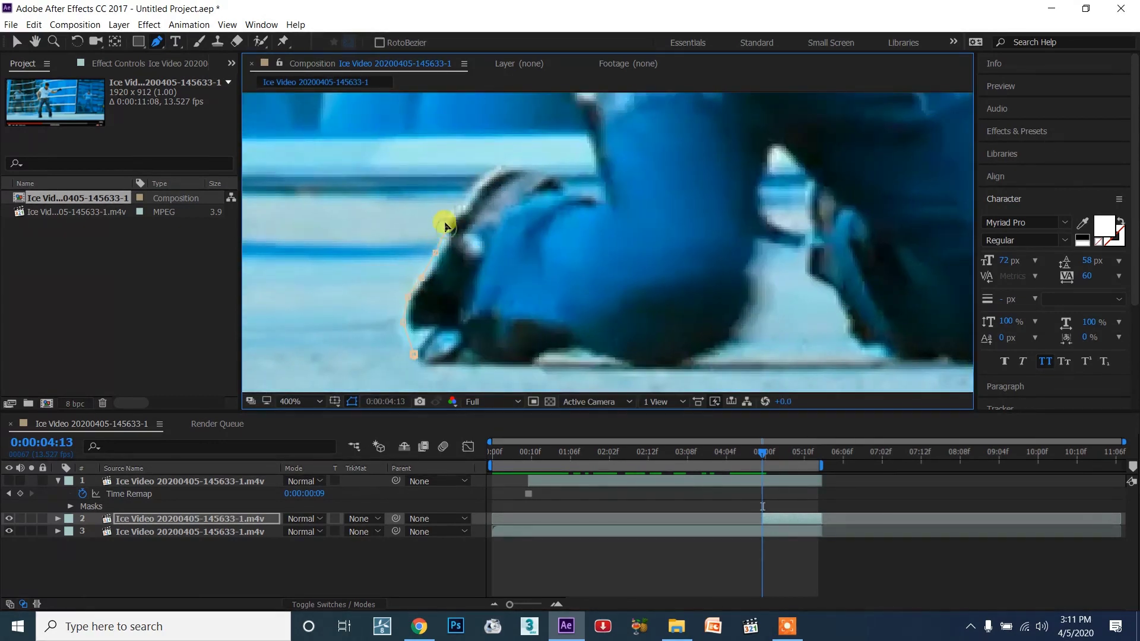
Continue the mask around the dancer's torso, outstretched arms and head, and down the outer edge of the other leg
{"action": "mouse_move", "coordinate": [586, 193]}
{"action": "left_mouse_down"}
{"action": "mouse_move", "coordinate": [606, 196]}
{"action": "mouse_move", "coordinate": [631, 333]}
{"action": "mouse_move", "coordinate": [433, 223]}
{"action": "mouse_move", "coordinate": [537, 271]}
{"action": "mouse_move", "coordinate": [448, 186]}
{"action": "mouse_move", "coordinate": [561, 173]}
{"action": "mouse_move", "coordinate": [594, 219]}
{"action": "mouse_move", "coordinate": [580, 262]}
{"action": "mouse_move", "coordinate": [675, 280]}
{"action": "mouse_move", "coordinate": [692, 305]}
{"action": "left_mouse_up"}
{"action": "scroll", "coordinate": [768, 336], "scroll_direction": "up", "scroll_amount": 1}
{"action": "left_click_drag", "start_coordinate": [768, 336], "coordinate": [565, 255]}
{"action": "scroll", "coordinate": [736, 247], "scroll_direction": "down", "scroll_amount": 1}
{"action": "left_click_drag", "start_coordinate": [504, 330], "coordinate": [499, 185]}
{"action": "scroll", "coordinate": [616, 333], "scroll_direction": "down", "scroll_amount": 1}
Trace the mask along the underside of both knees and the gap between the legs, and close it at the shoe
{"action": "left_click", "coordinate": [554, 382]}
{"action": "left_click", "coordinate": [507, 375]}
{"action": "left_click", "coordinate": [479, 333]}
{"action": "left_click", "coordinate": [465, 274]}
{"action": "left_click", "coordinate": [452, 336]}
{"action": "left_click", "coordinate": [420, 382]}
{"action": "left_click", "coordinate": [365, 373]}
{"action": "left_click", "coordinate": [324, 382]}
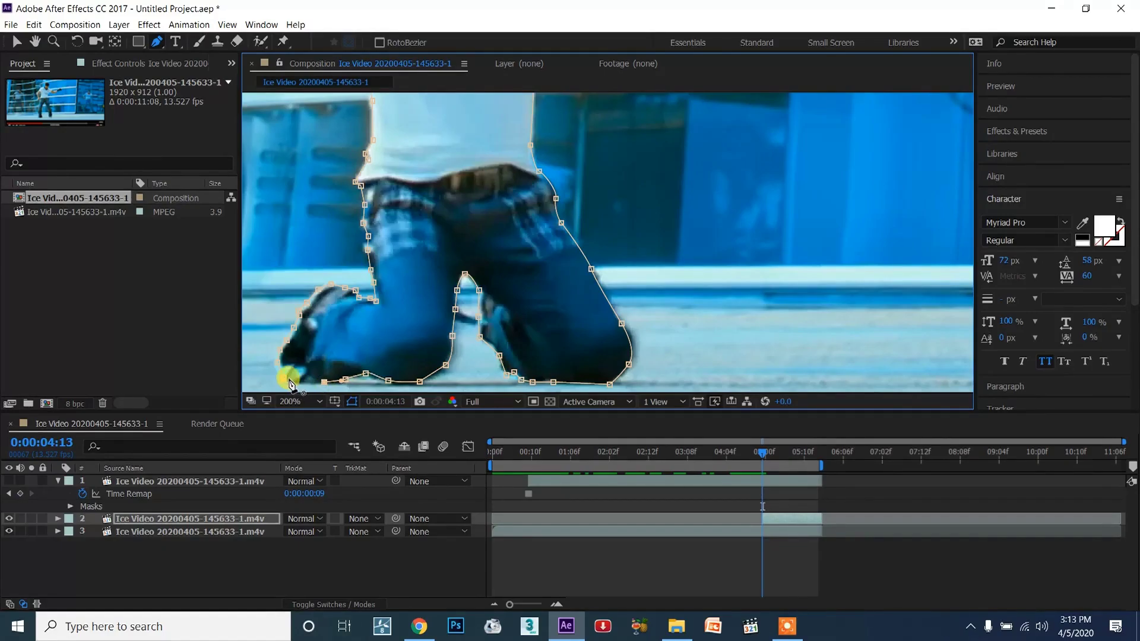
{"action": "left_click", "coordinate": [289, 379]}
{"action": "left_click", "coordinate": [497, 332]}
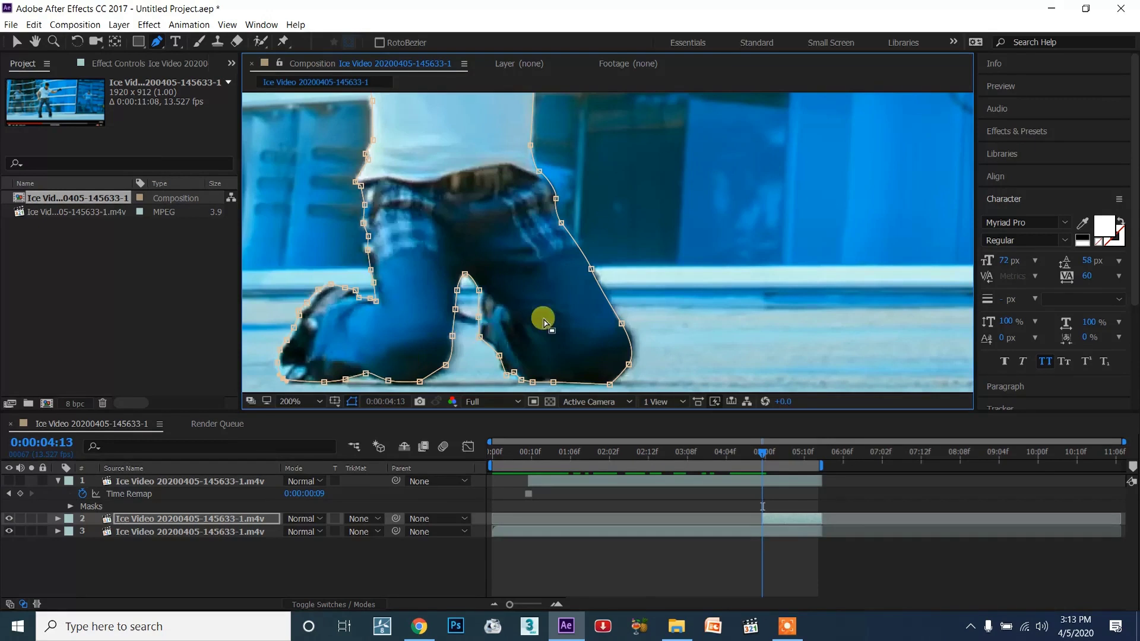
Fit the composition in the viewer, preview the masked kneeling copy from 0:00:04:06 and move to 0:00:05:04
{"action": "scroll", "coordinate": [497, 334], "scroll_direction": "down", "scroll_amount": 5}
{"action": "scroll", "coordinate": [533, 313], "scroll_direction": "up", "scroll_amount": 4}
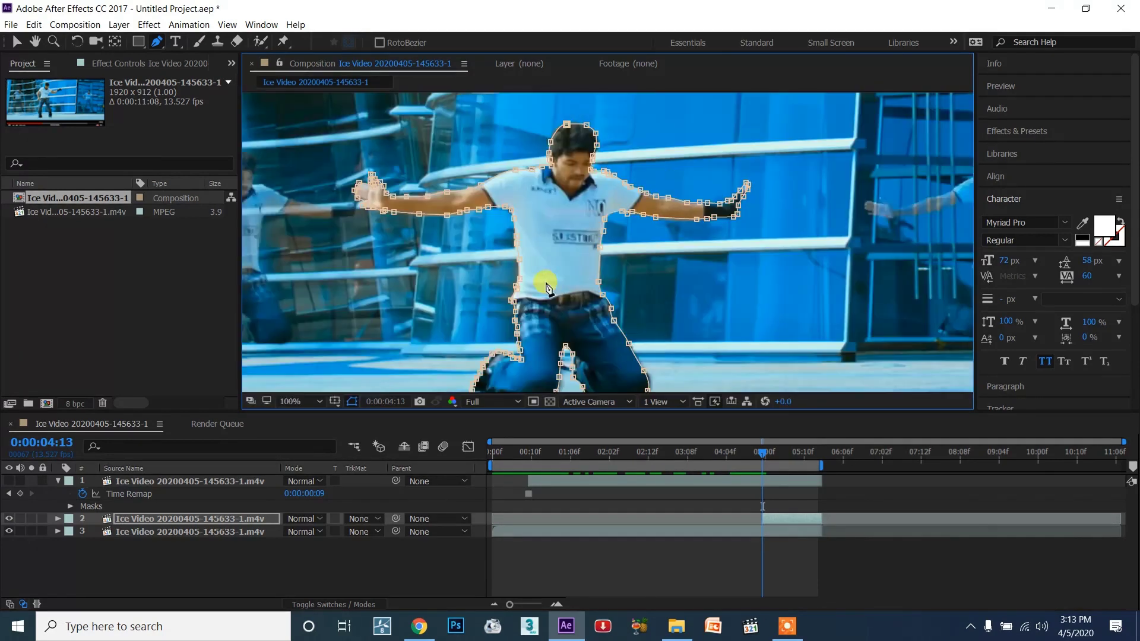
{"action": "left_click_drag", "start_coordinate": [652, 279], "coordinate": [721, 245]}
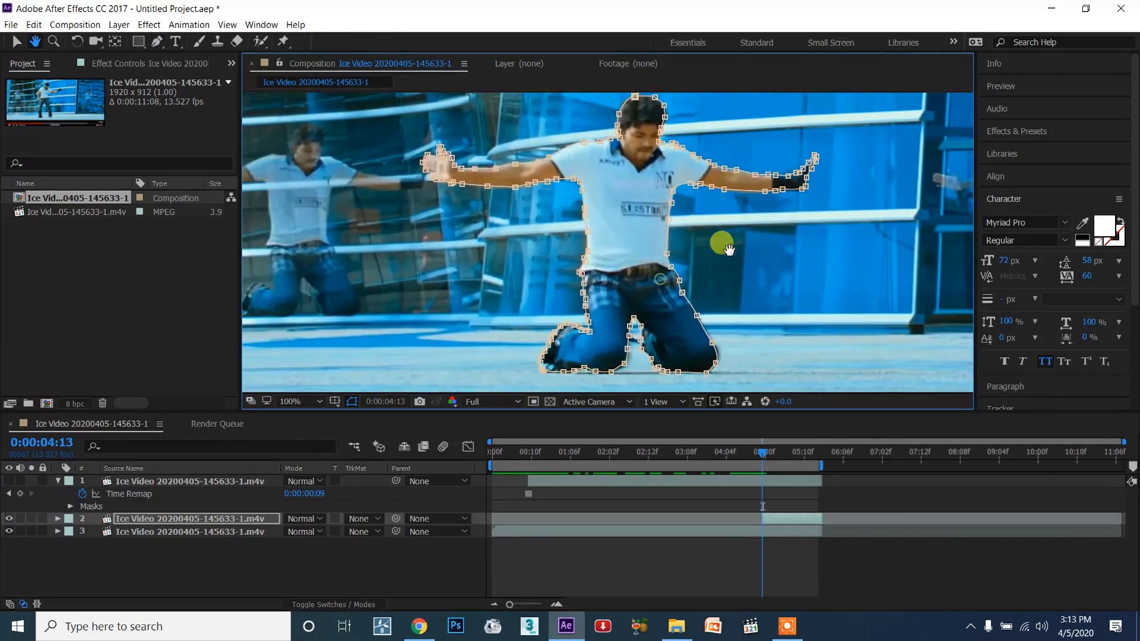
{"action": "left_click", "coordinate": [299, 401]}
{"action": "left_click", "coordinate": [331, 181]}
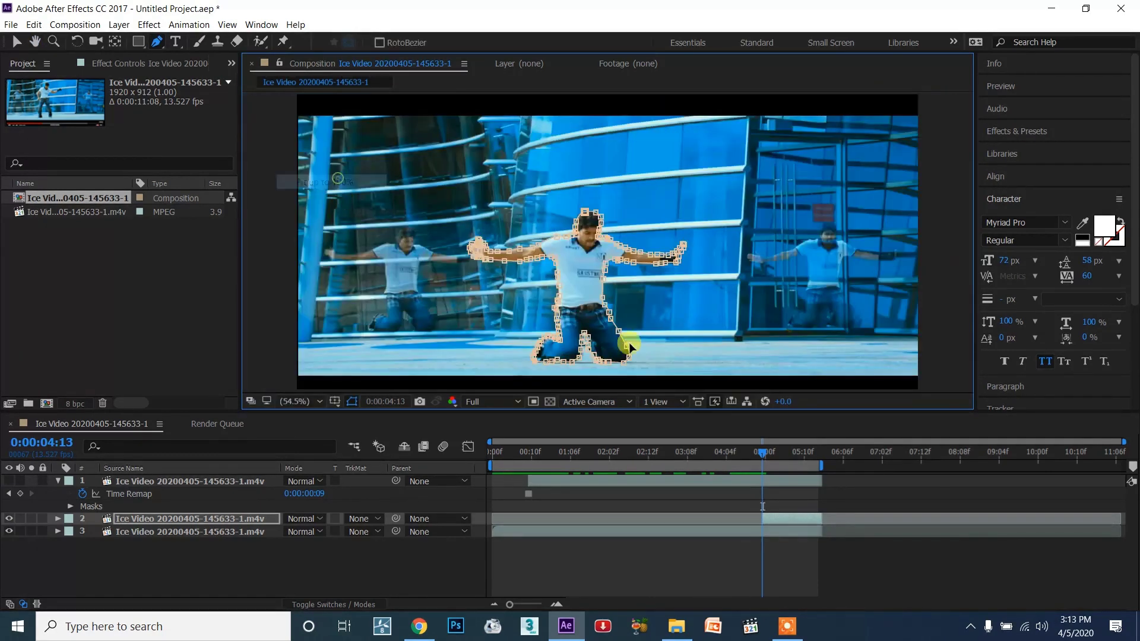
{"action": "left_click", "coordinate": [736, 451]}
{"action": "key", "text": "space"}
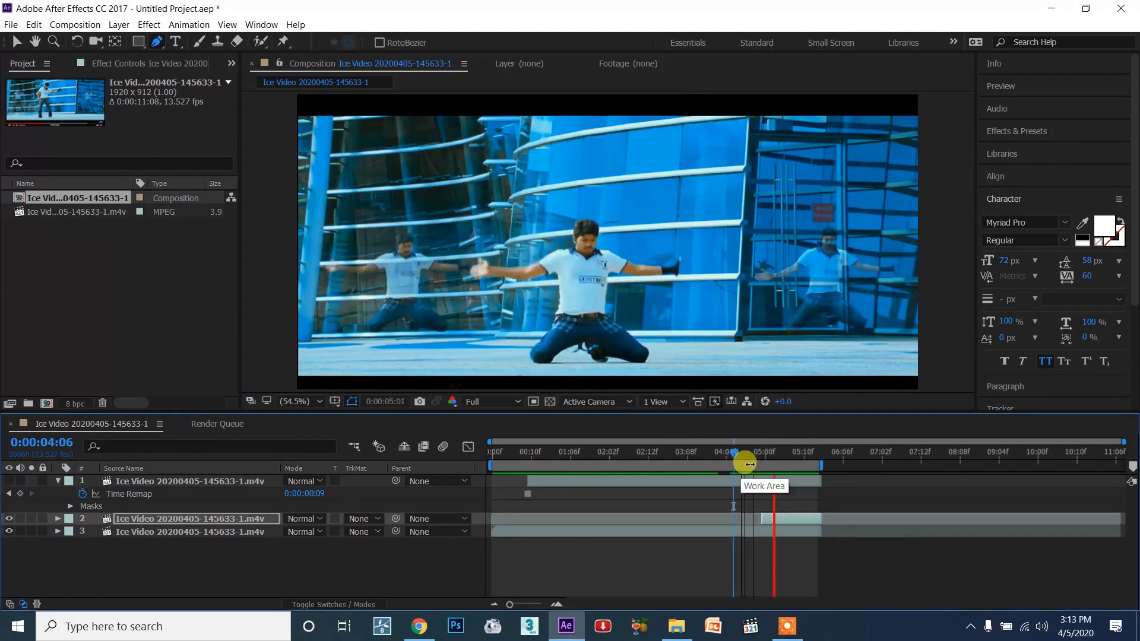
{"action": "key", "text": "space"}
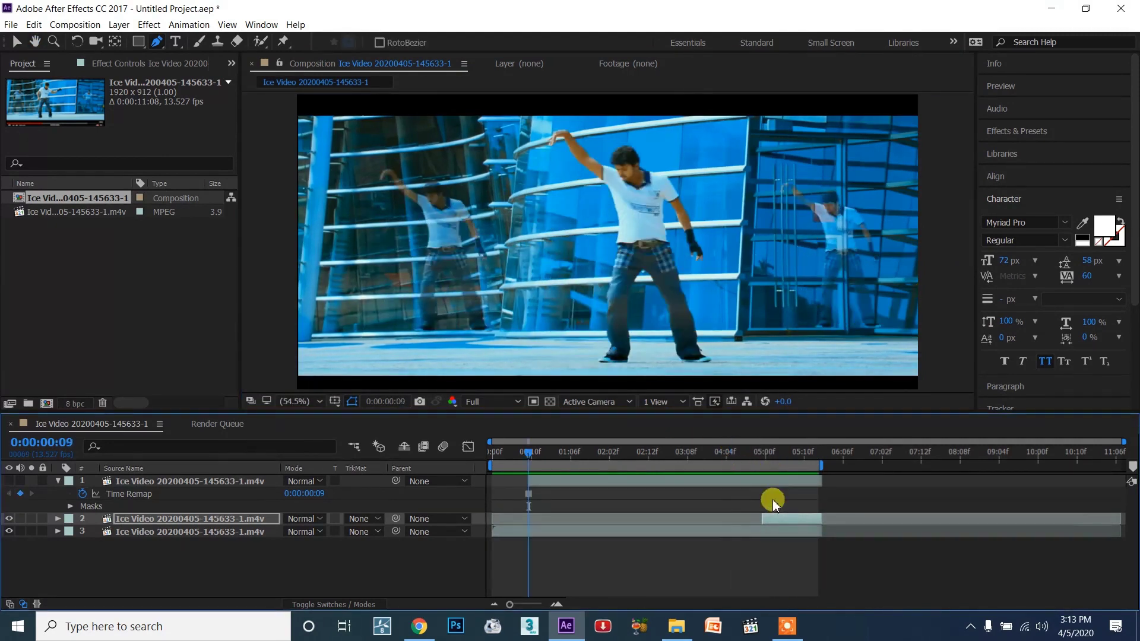
{"action": "left_click_drag", "start_coordinate": [744, 456], "coordinate": [784, 459]}
{"action": "left_click", "coordinate": [449, 563]}
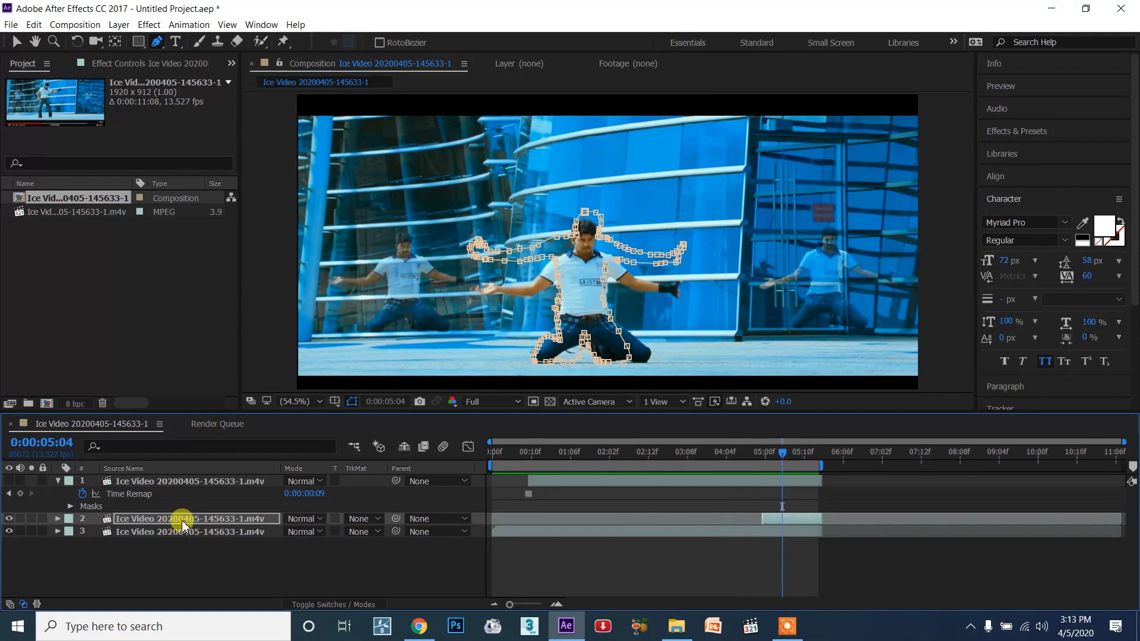
Expand the kneeling copy's properties, go to 0:00:05:03 and move the first frozen clone layer below the kneeling copy
{"action": "left_click", "coordinate": [57, 519]}
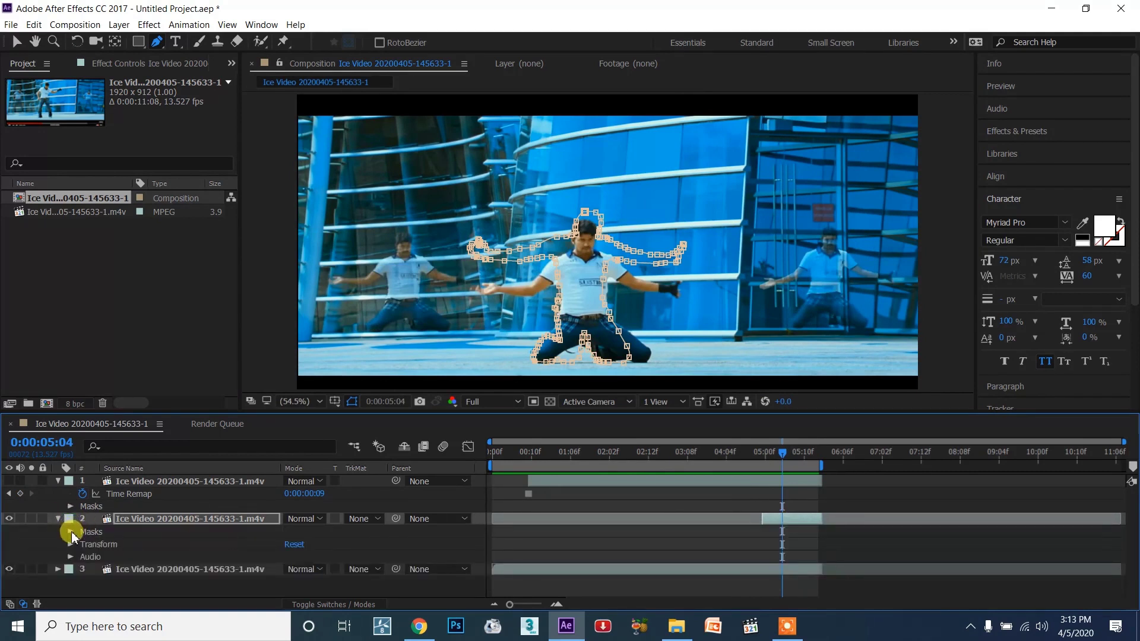
{"action": "left_click_drag", "start_coordinate": [780, 454], "coordinate": [754, 452]}
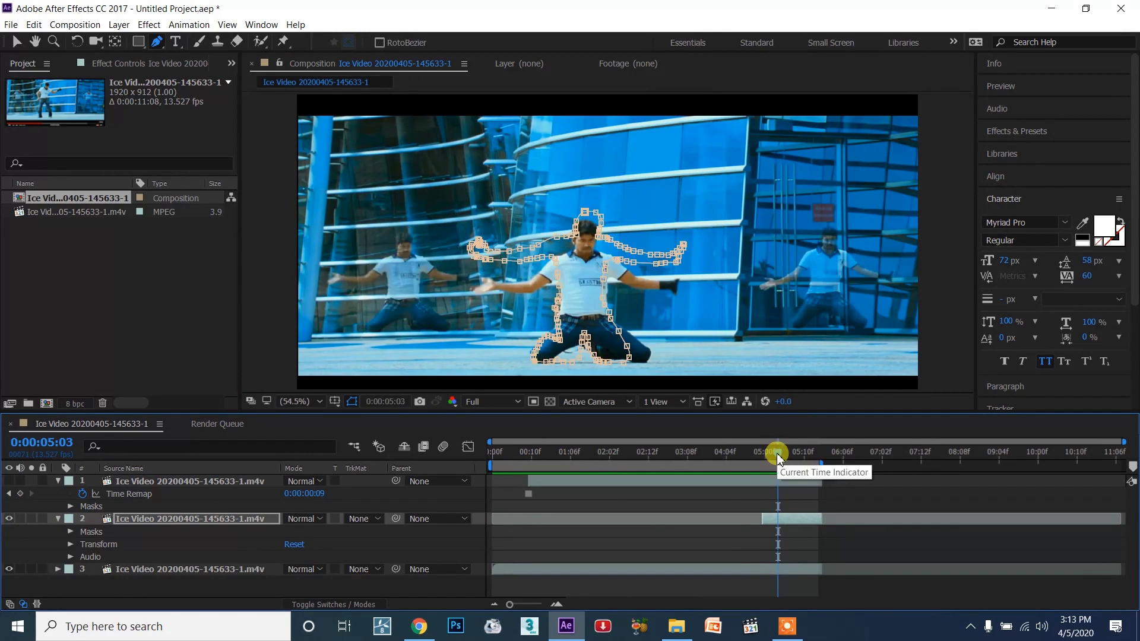
{"action": "left_click", "coordinate": [788, 521]}
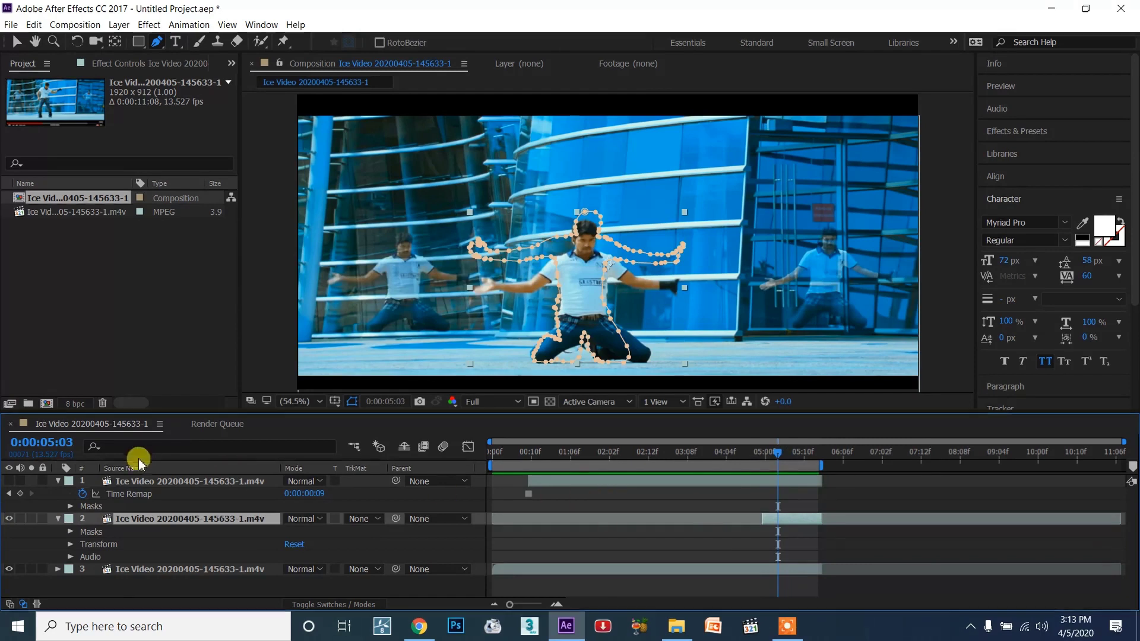
{"action": "left_click_drag", "start_coordinate": [129, 482], "coordinate": [134, 529]}
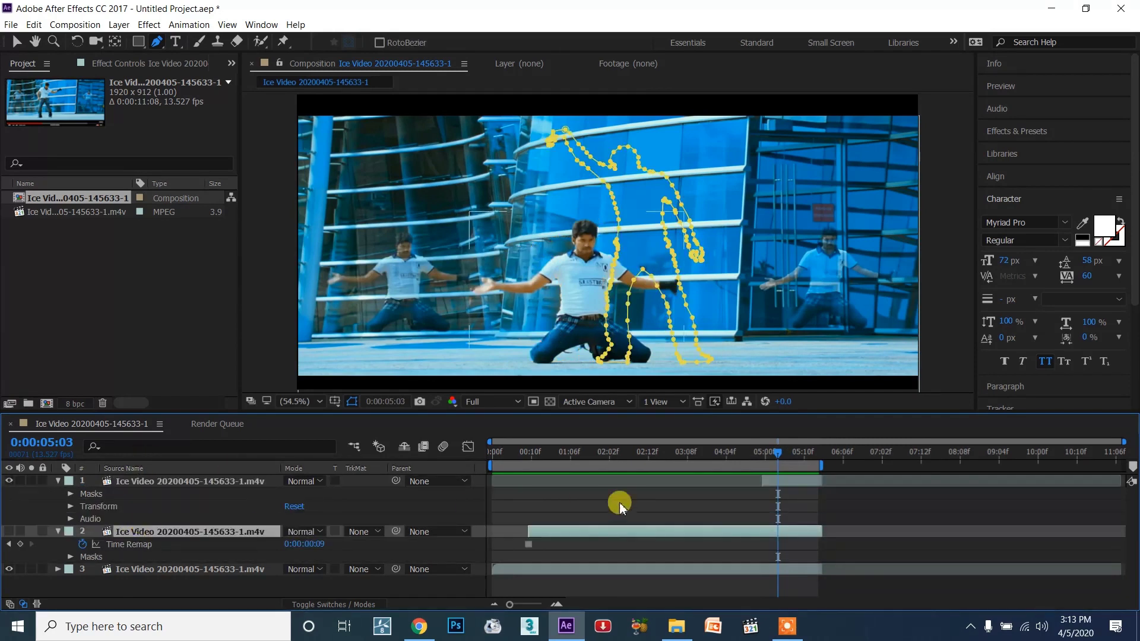
Freeze the kneeling copy's frame at 0:00:04:13, where its trimmed clip begins
{"action": "left_click", "coordinate": [667, 479]}
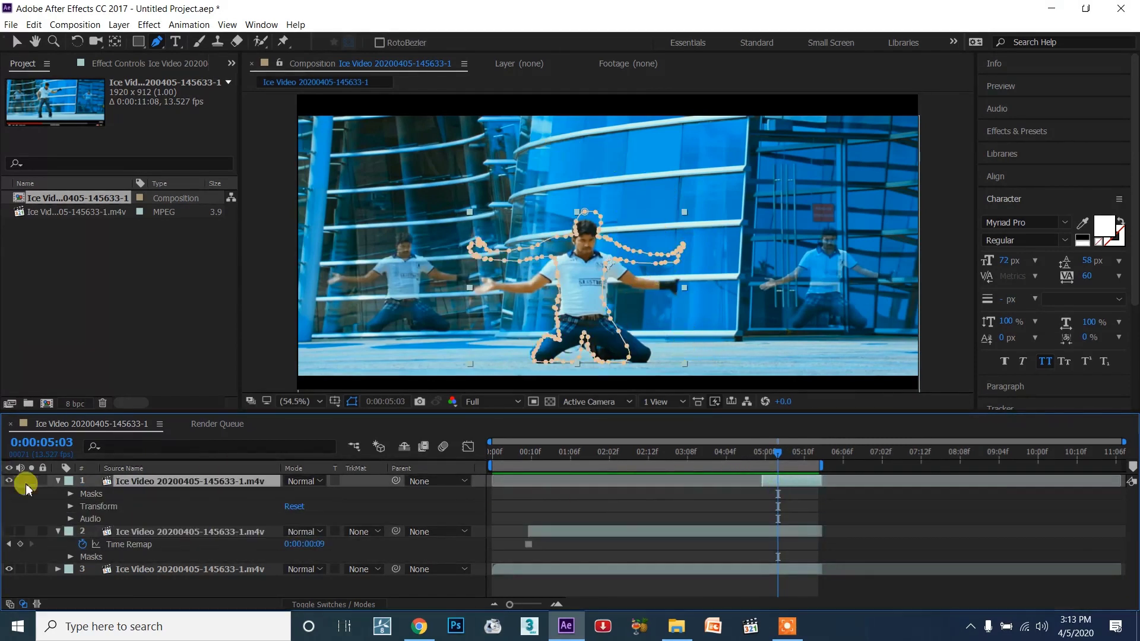
{"action": "left_click", "coordinate": [763, 454]}
{"action": "right_click", "coordinate": [772, 487]}
{"action": "mouse_move", "coordinate": [823, 170]}
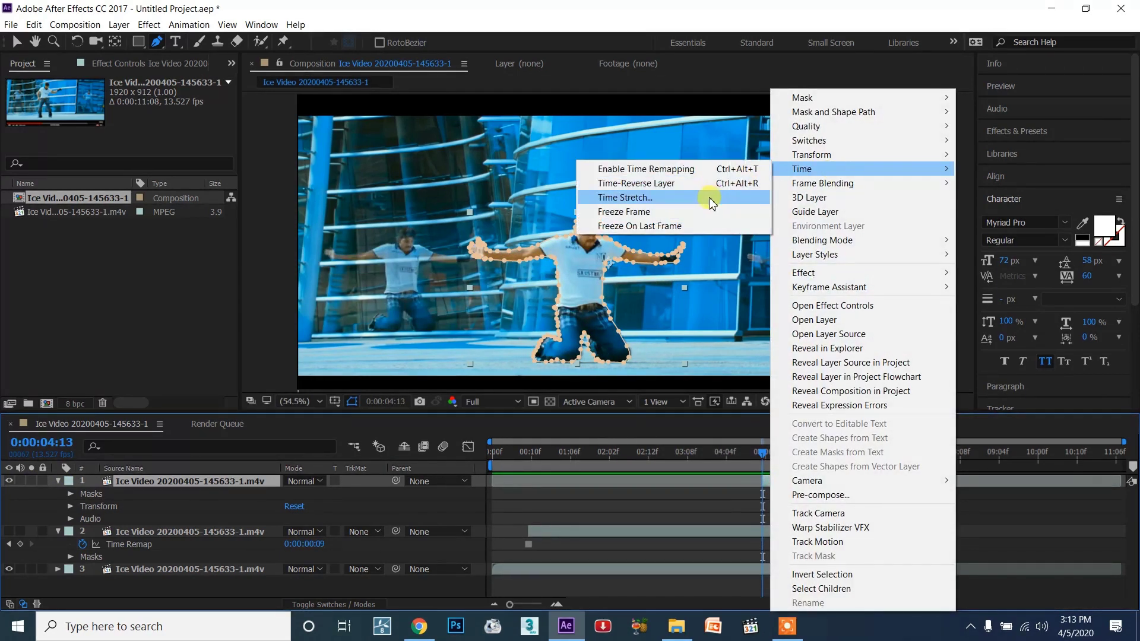
{"action": "left_click", "coordinate": [700, 212]}
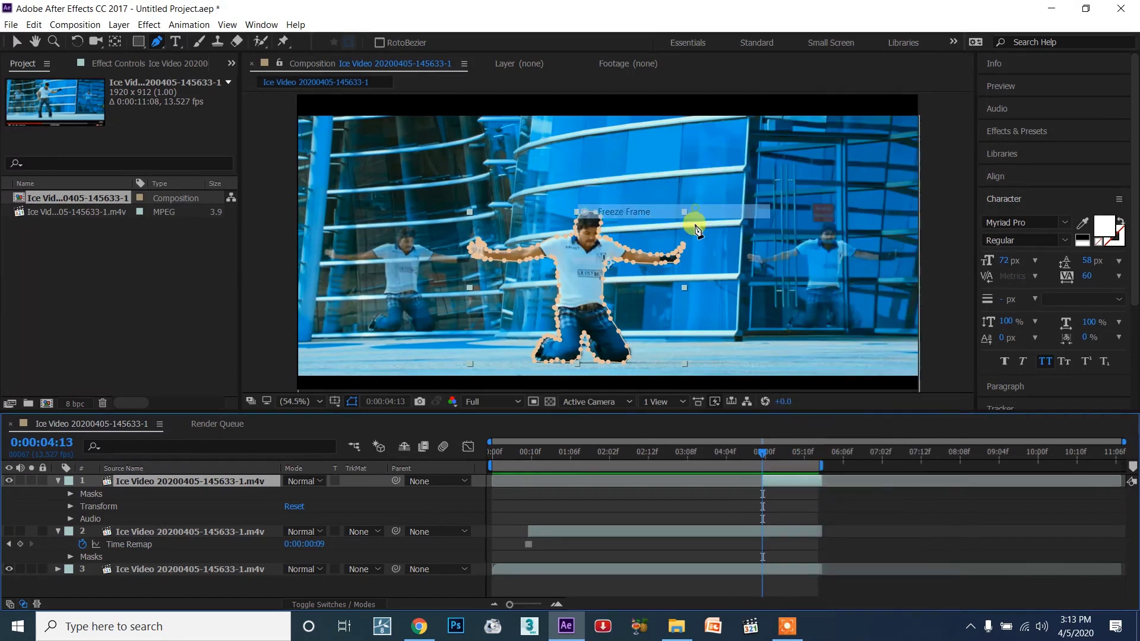
Preview the frozen kneeling copy from 0:00:04:05 and play the composition again from its beginning
{"action": "left_click_drag", "start_coordinate": [766, 462], "coordinate": [730, 457]}
{"action": "key", "text": "space"}
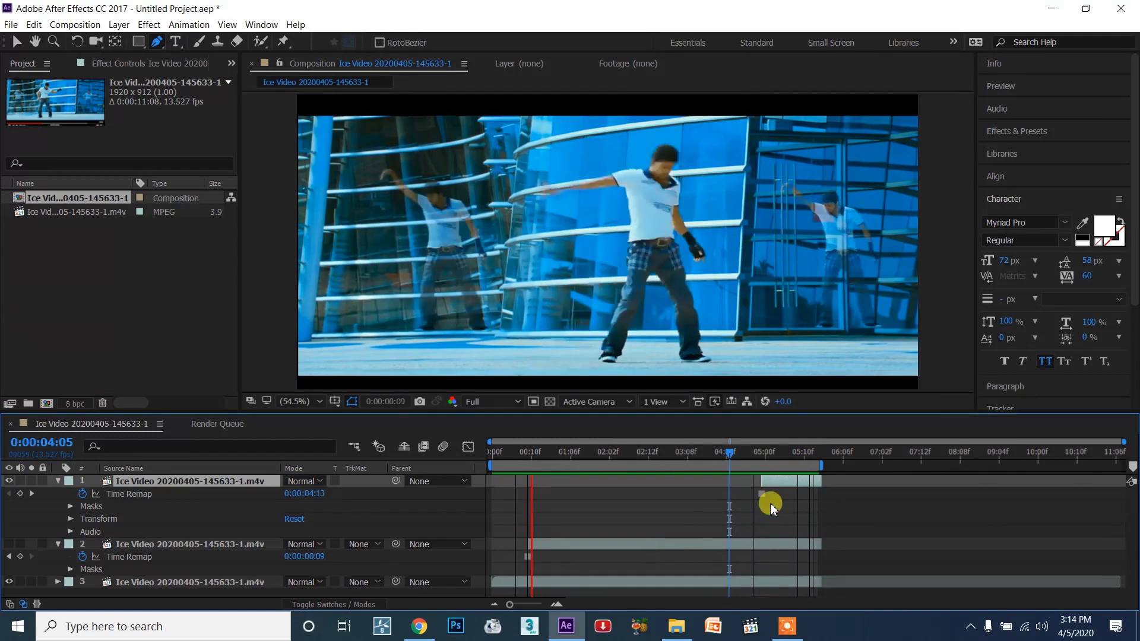
{"action": "left_click", "coordinate": [746, 458]}
{"action": "left_click_drag", "start_coordinate": [768, 461], "coordinate": [392, 460]}
{"action": "key", "text": "space"}
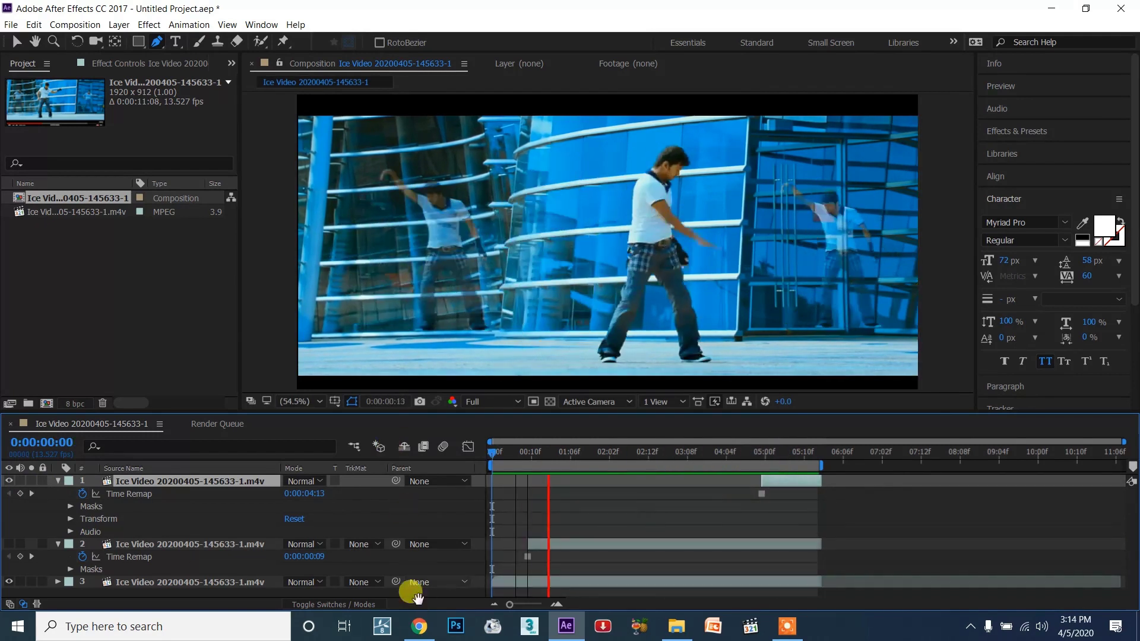
{"action": "key", "text": "space"}
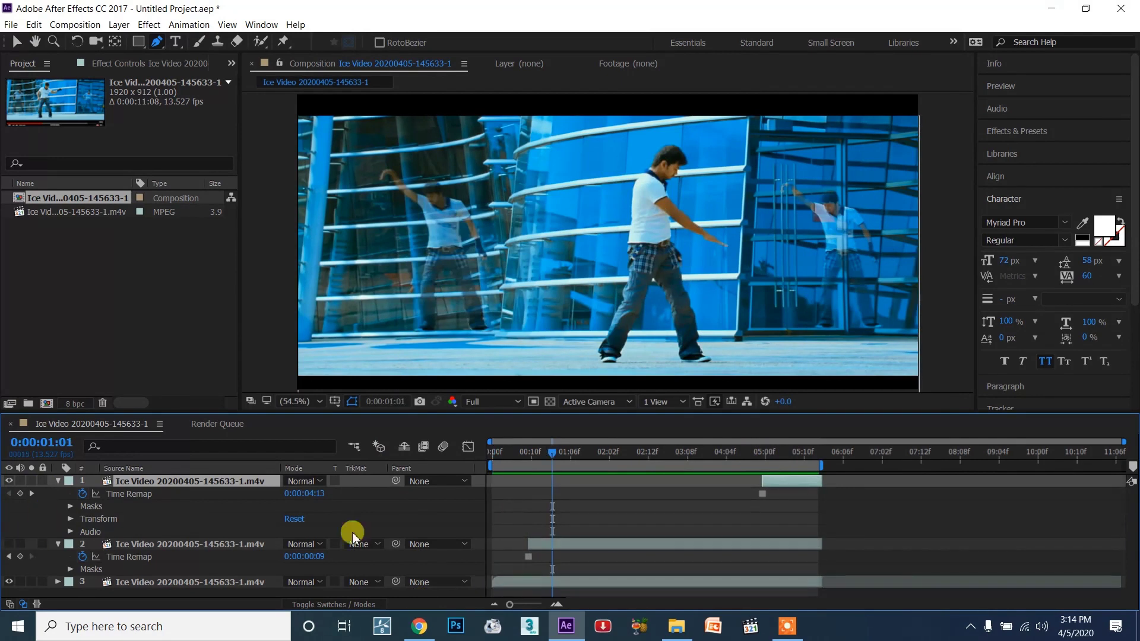
Show the standing clone layer, go to 0:00:00:09 and extend the layer's start back to the beginning of the composition
{"action": "left_click", "coordinate": [10, 545]}
{"action": "left_click", "coordinate": [10, 482]}
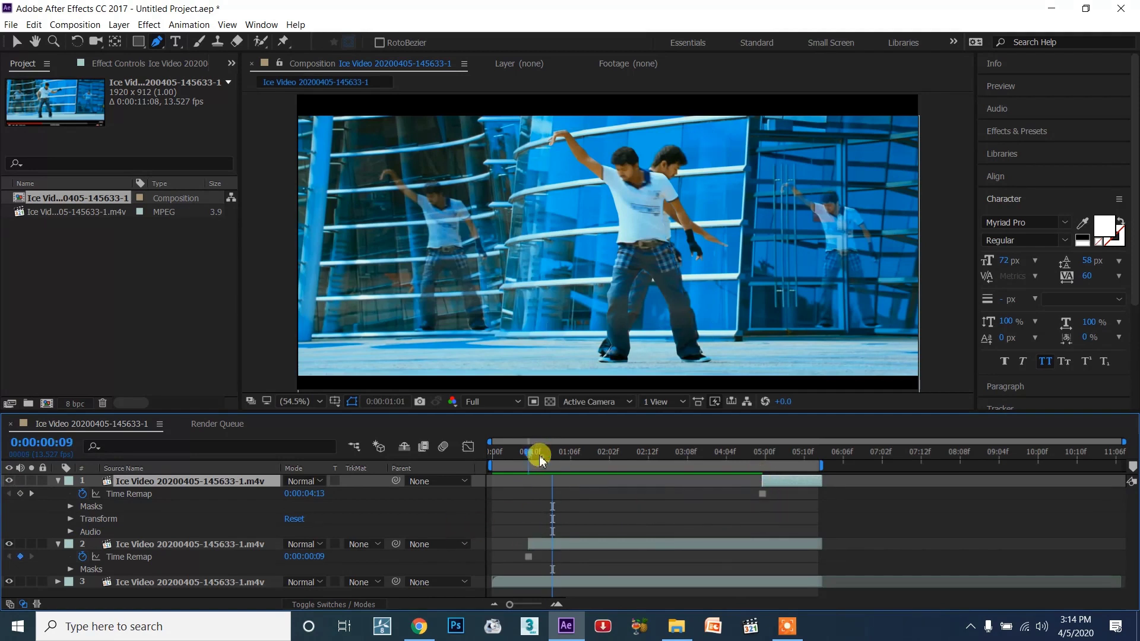
{"action": "left_click_drag", "start_coordinate": [542, 460], "coordinate": [529, 461]}
{"action": "left_click_drag", "start_coordinate": [528, 543], "coordinate": [487, 532]}
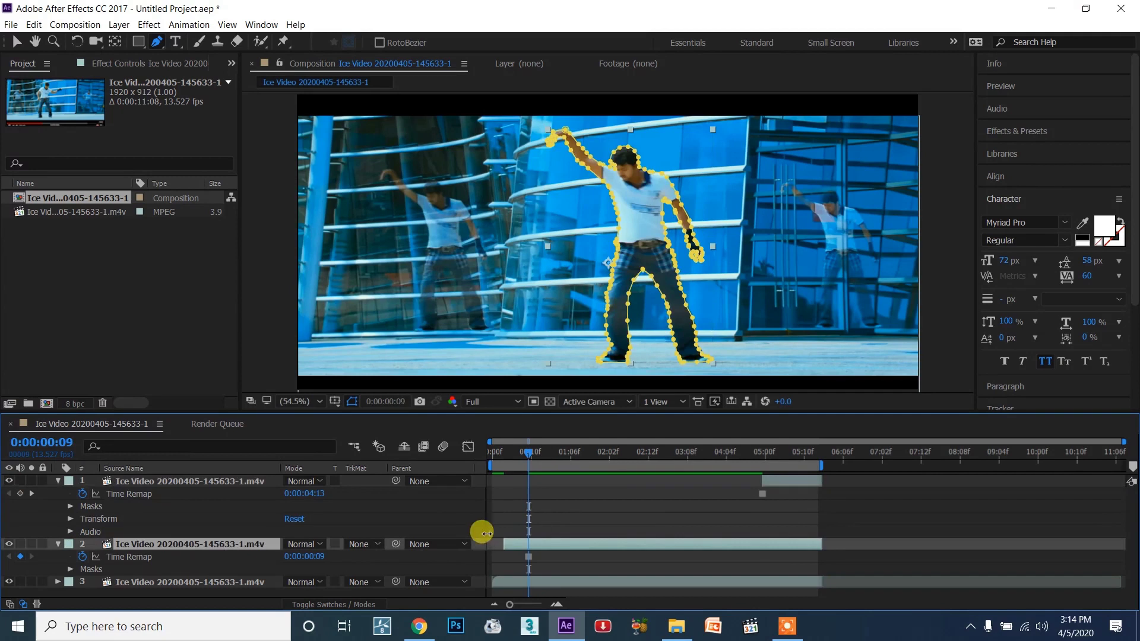
Trim the end of the standing clone layer to its freeze frame at 0:00:00:09
{"action": "left_click_drag", "start_coordinate": [821, 541], "coordinate": [533, 531]}
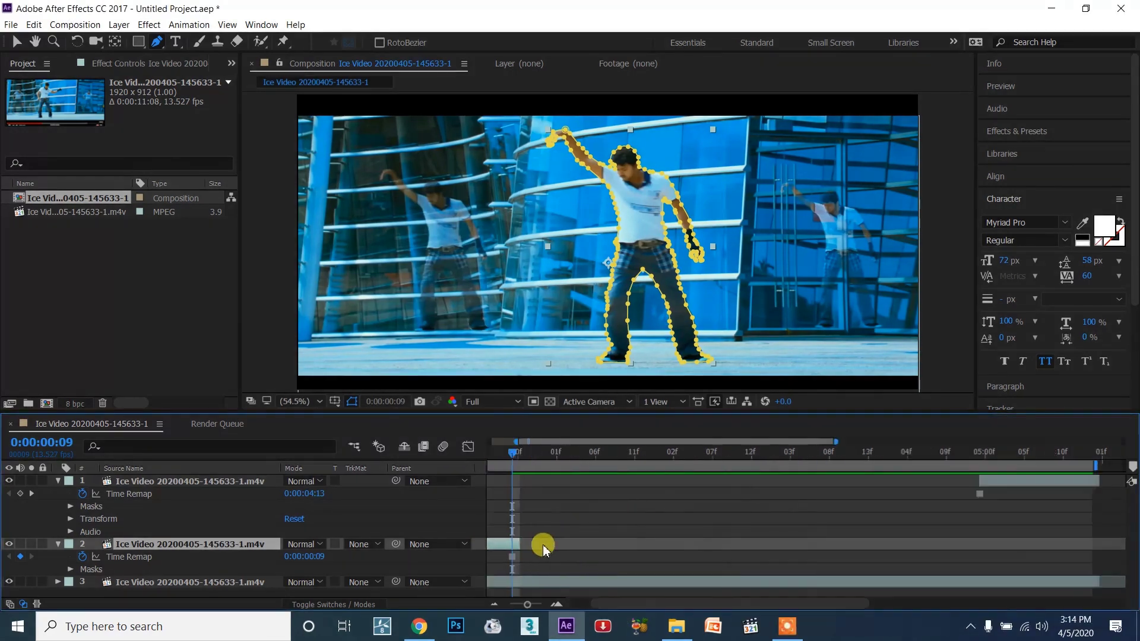
{"action": "key", "text": "h"}
{"action": "key", "text": "equal"}
{"action": "key", "text": "equal"}
{"action": "key", "text": "equal"}
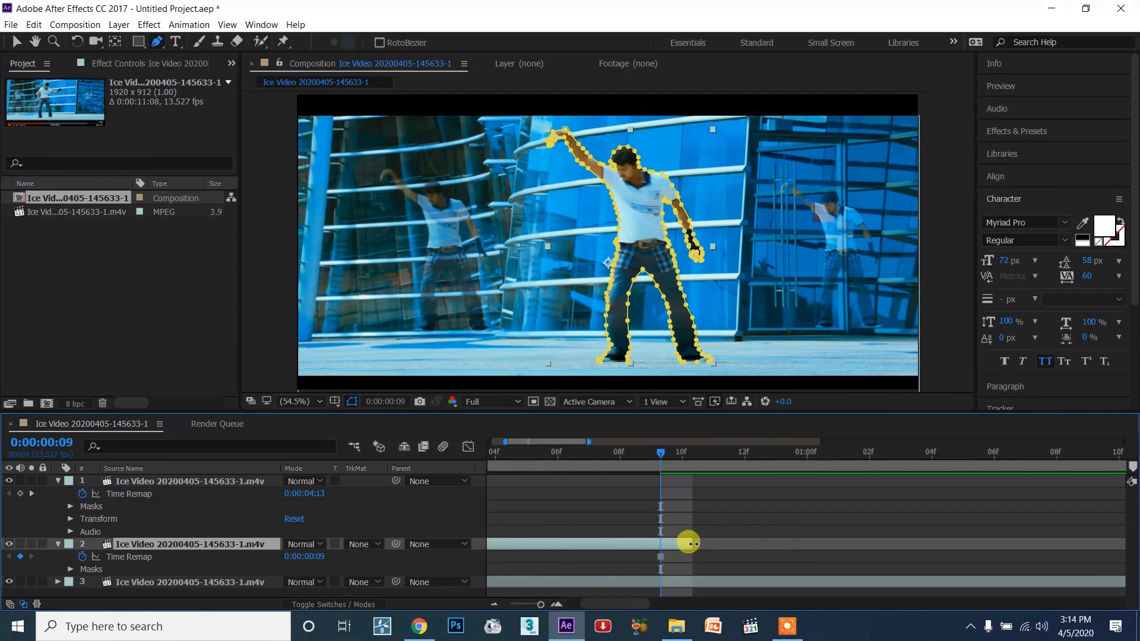
{"action": "key", "text": "g"}
{"action": "key", "text": "minus"}
{"action": "key", "text": "minus"}
{"action": "key", "text": "minus"}
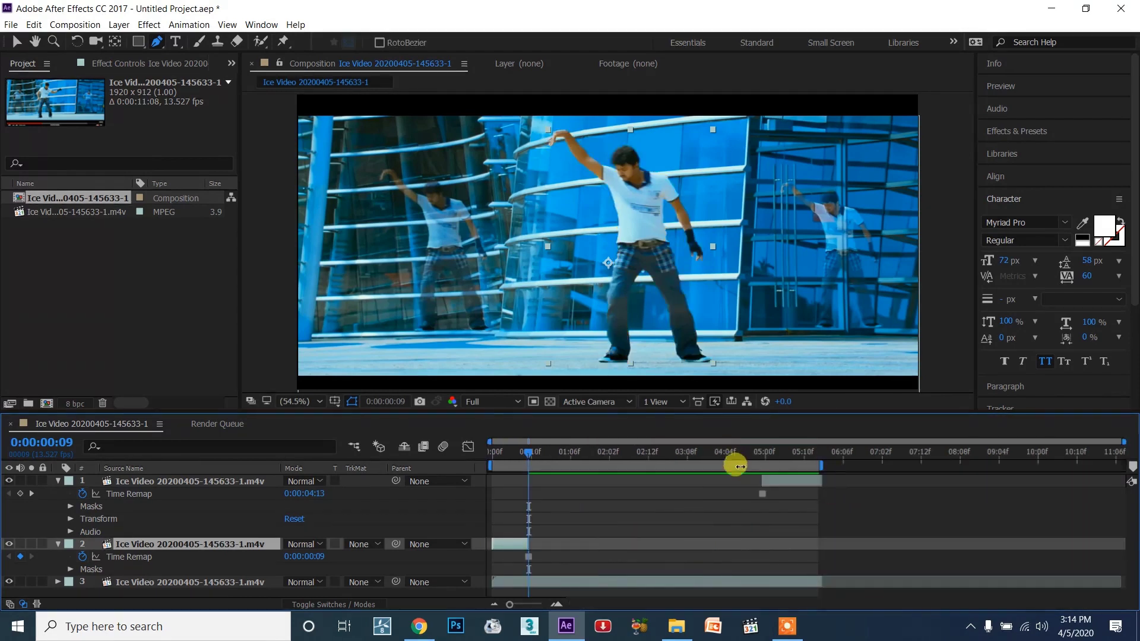
Extend the kneeling clone layer back to the composition start and trim its end to 0:00:04:13
{"action": "left_click", "coordinate": [770, 456]}
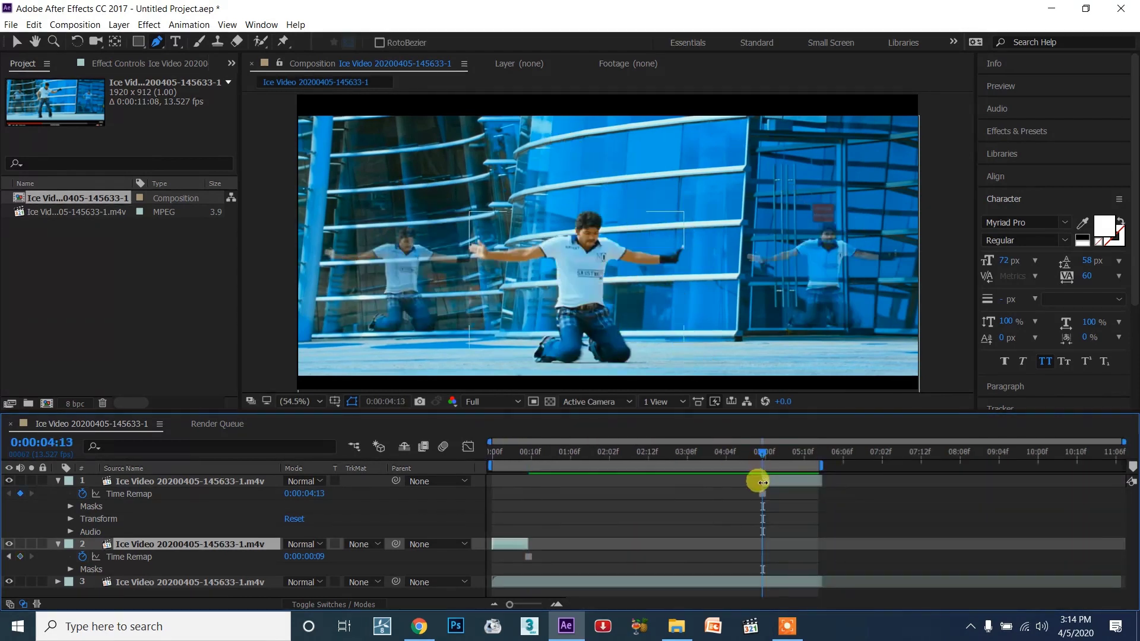
{"action": "left_click", "coordinate": [371, 480]}
{"action": "left_click_drag", "start_coordinate": [822, 482], "coordinate": [762, 487]}
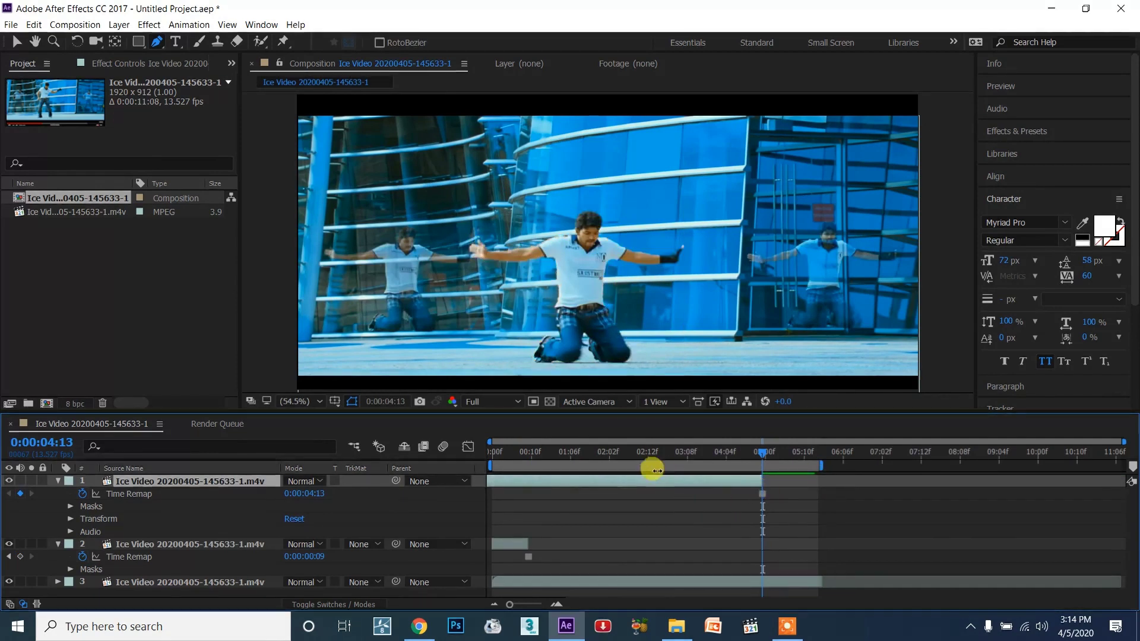
Return to 0:00:00:00, deselect the layers and preview both frozen clones with the moving dancer
{"action": "key", "text": "Home"}
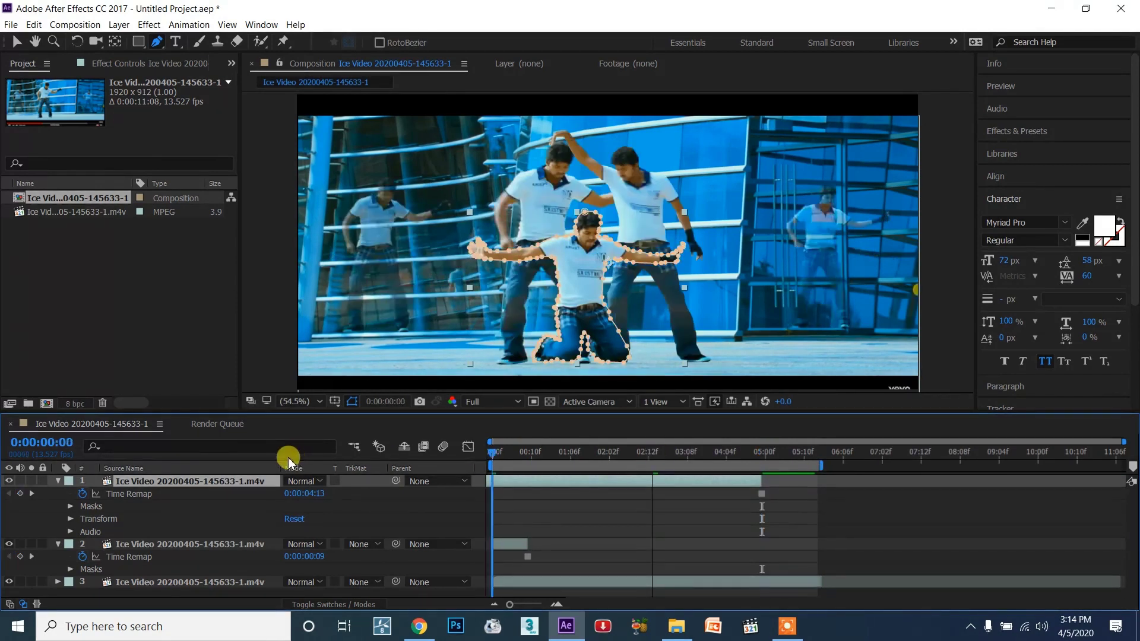
{"action": "left_click", "coordinate": [583, 547]}
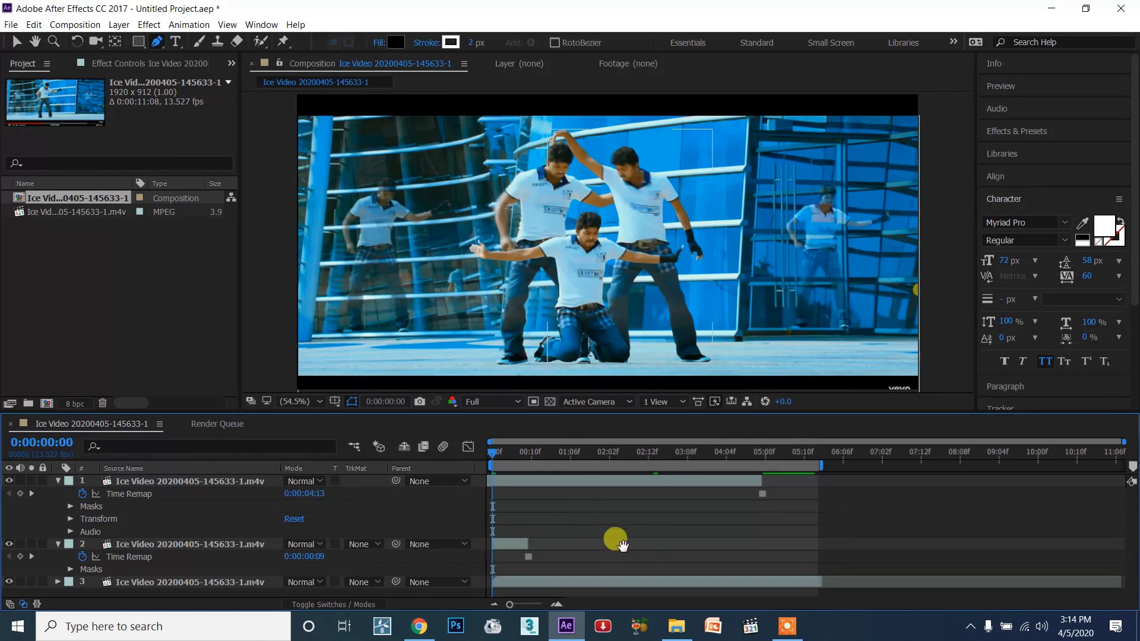
{"action": "key", "text": "space"}
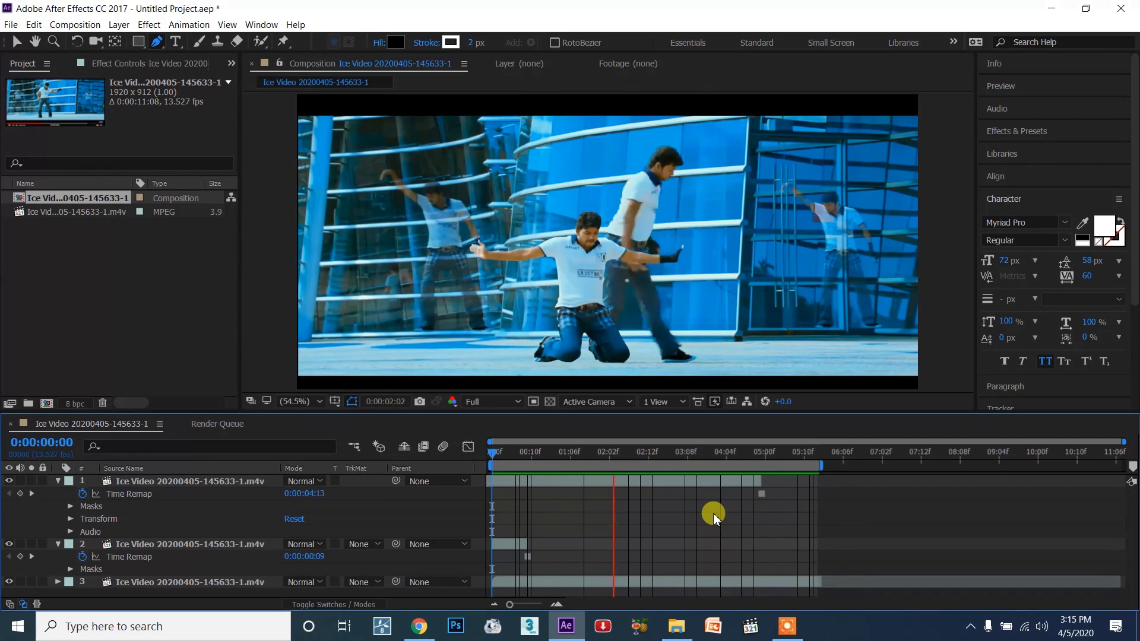
{"action": "key", "text": "space"}
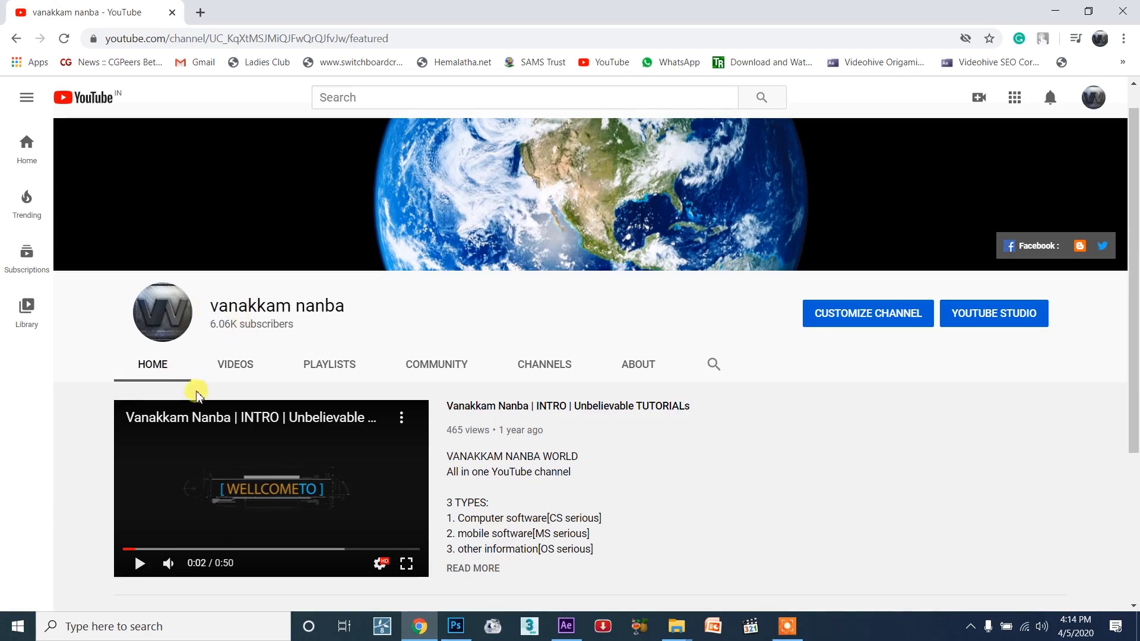
Switch to the vanakkam nanba YouTube channel in Chrome and look through its home page and uploaded videos
{"action": "scroll", "coordinate": [196, 392], "scroll_direction": "down", "scroll_amount": 3}
{"action": "scroll", "coordinate": [354, 408], "scroll_direction": "up", "scroll_amount": 2}
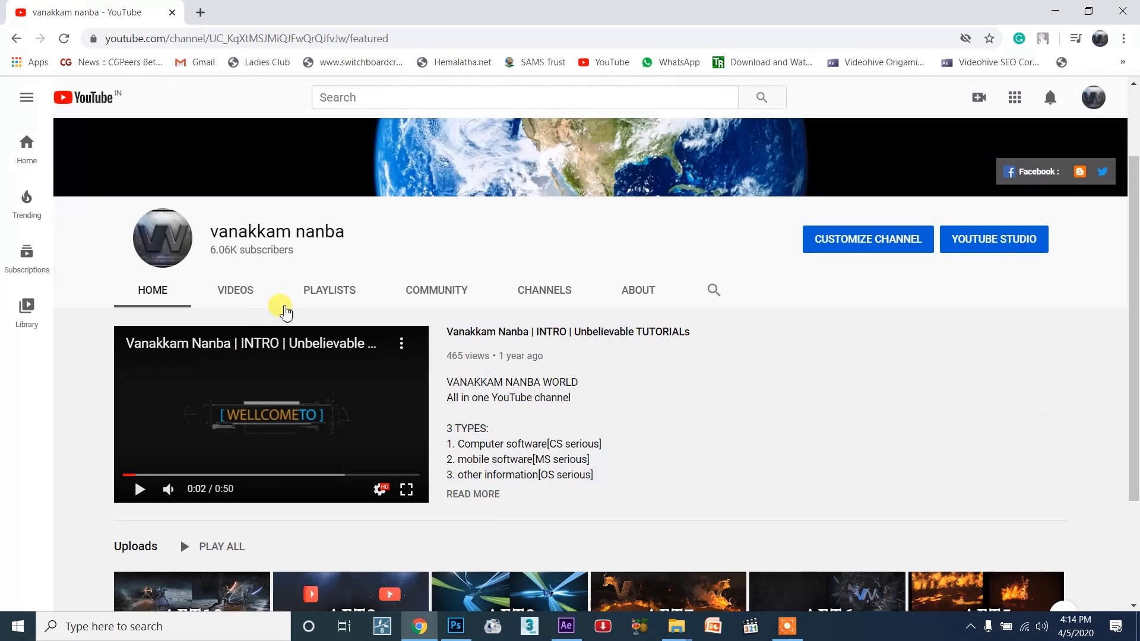
{"action": "left_click", "coordinate": [246, 297]}
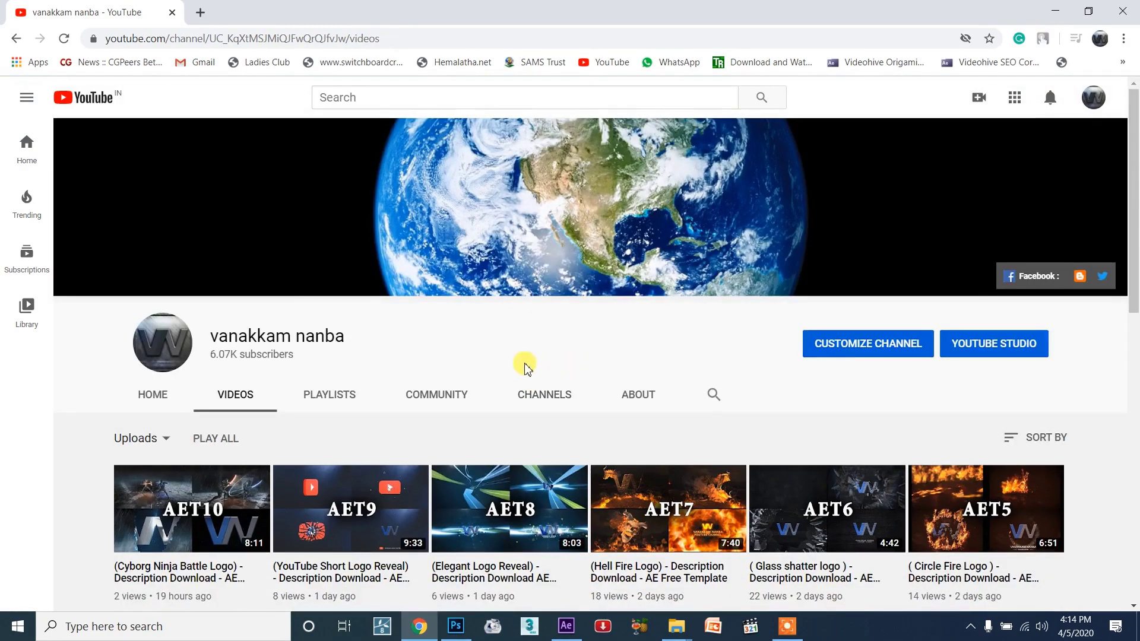
{"action": "scroll", "coordinate": [475, 365], "scroll_direction": "down", "scroll_amount": 7}
{"action": "scroll", "coordinate": [318, 308], "scroll_direction": "up", "scroll_amount": 7}
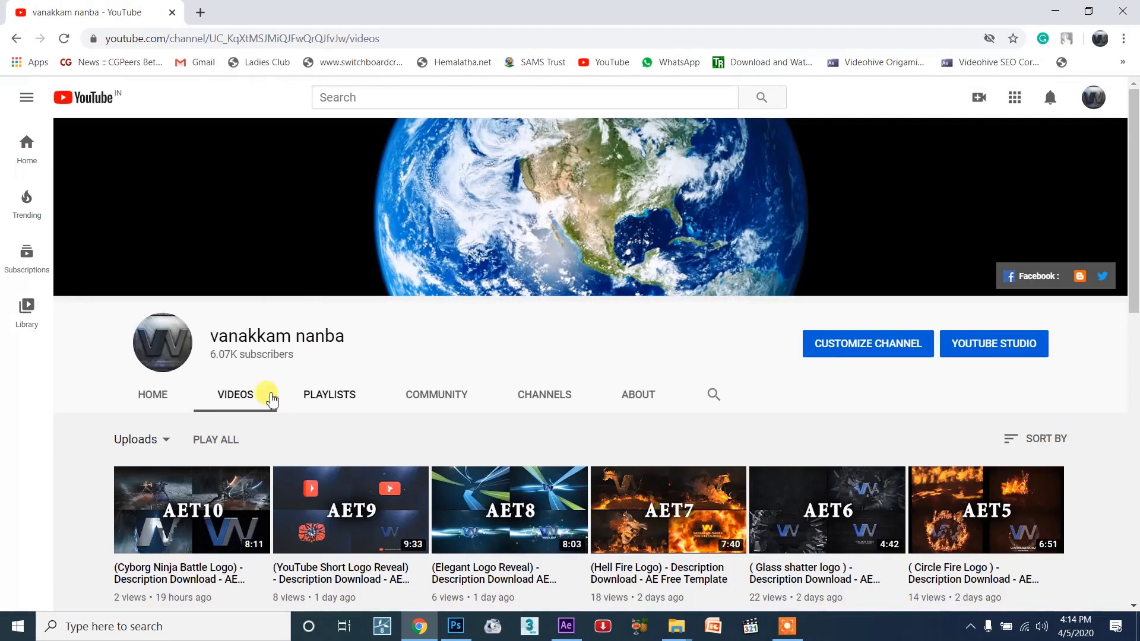
Open the channel's playlists and look through the created tutorial playlists
{"action": "left_click", "coordinate": [325, 397]}
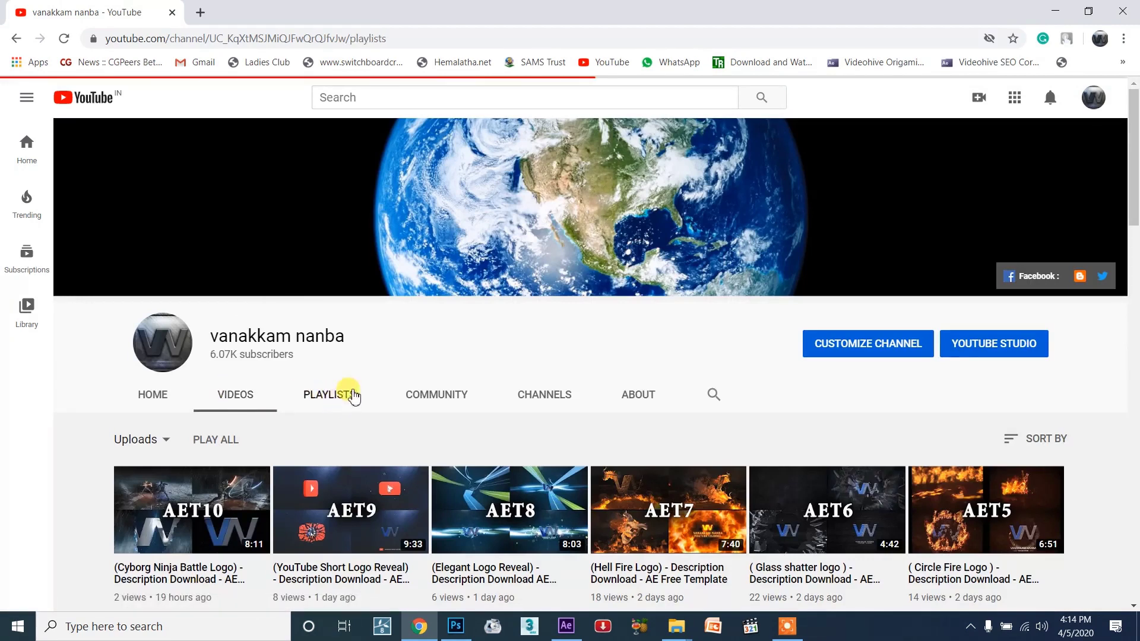
{"action": "scroll", "coordinate": [178, 475], "scroll_direction": "down", "scroll_amount": 1}
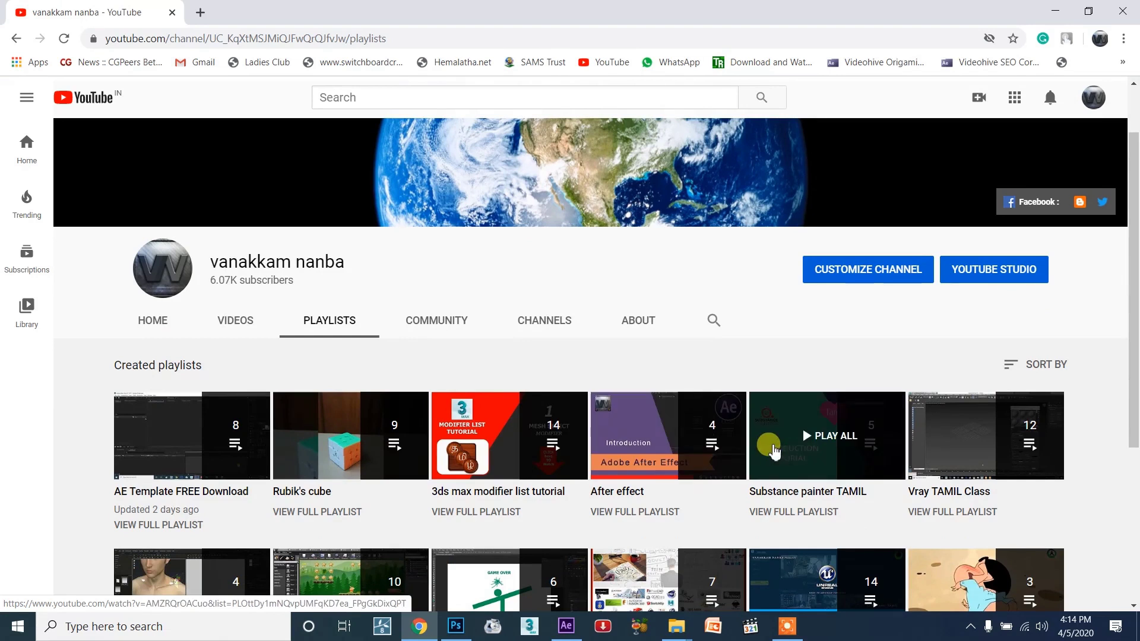
{"action": "scroll", "coordinate": [962, 419], "scroll_direction": "down", "scroll_amount": 1}
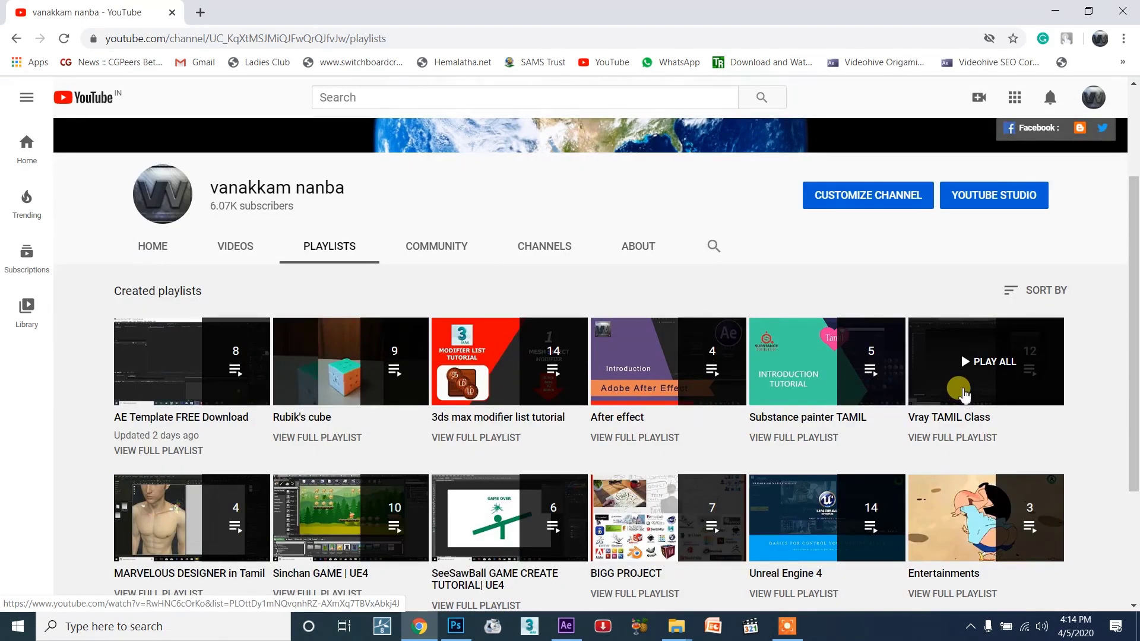
{"action": "scroll", "coordinate": [713, 445], "scroll_direction": "down", "scroll_amount": 1}
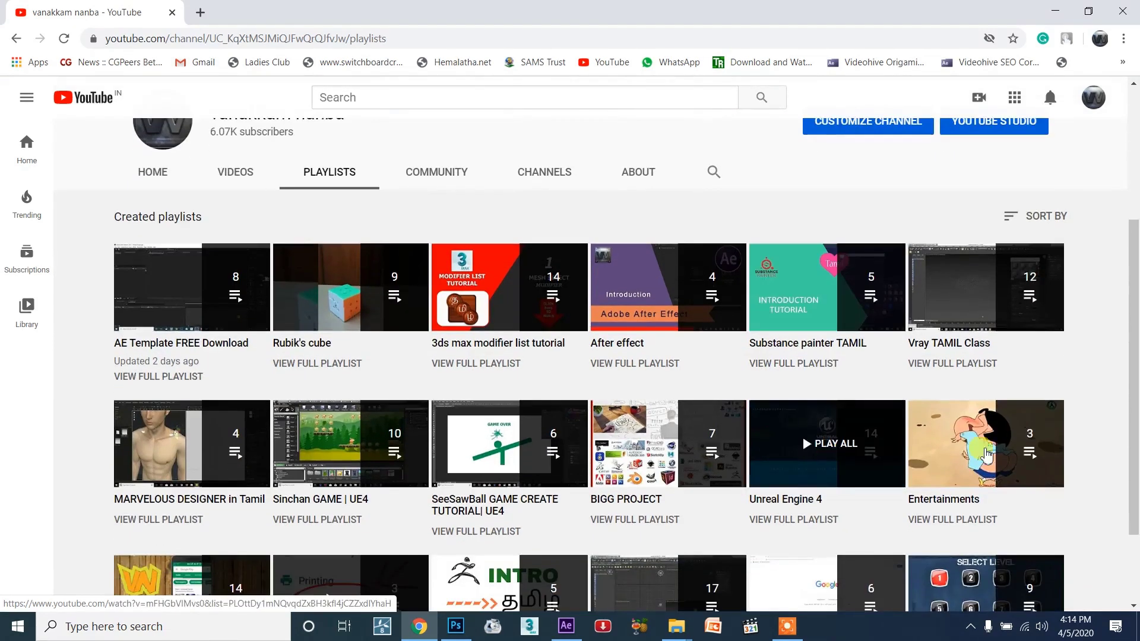
{"action": "scroll", "coordinate": [368, 452], "scroll_direction": "down", "scroll_amount": 2}
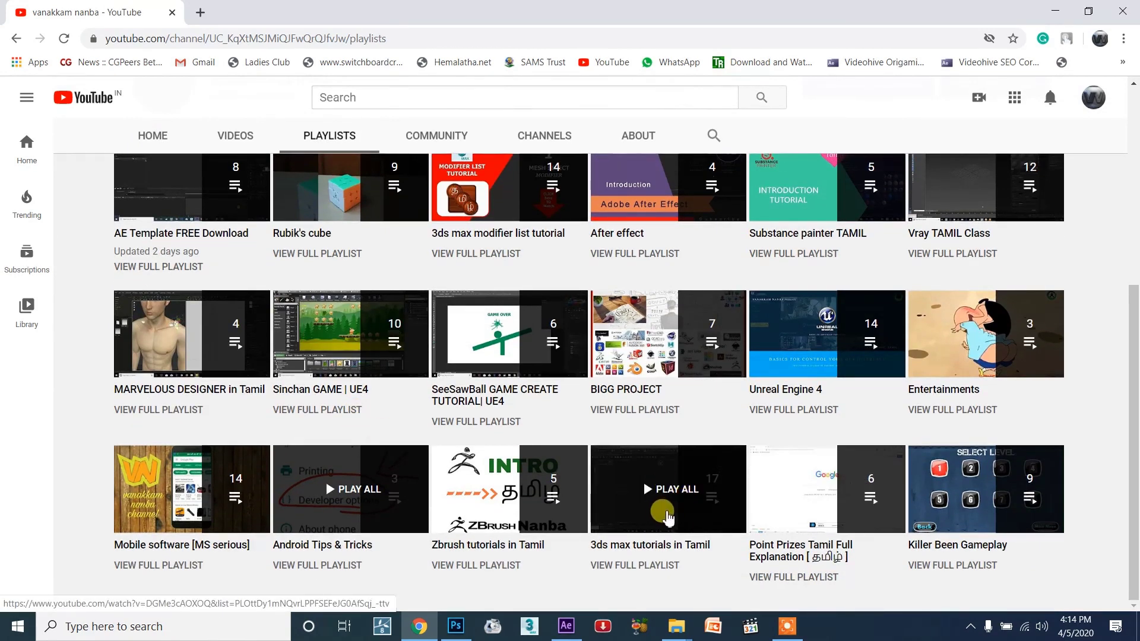
{"action": "scroll", "coordinate": [668, 517], "scroll_direction": "up", "scroll_amount": 2}
{"action": "scroll", "coordinate": [665, 518], "scroll_direction": "down", "scroll_amount": 2}
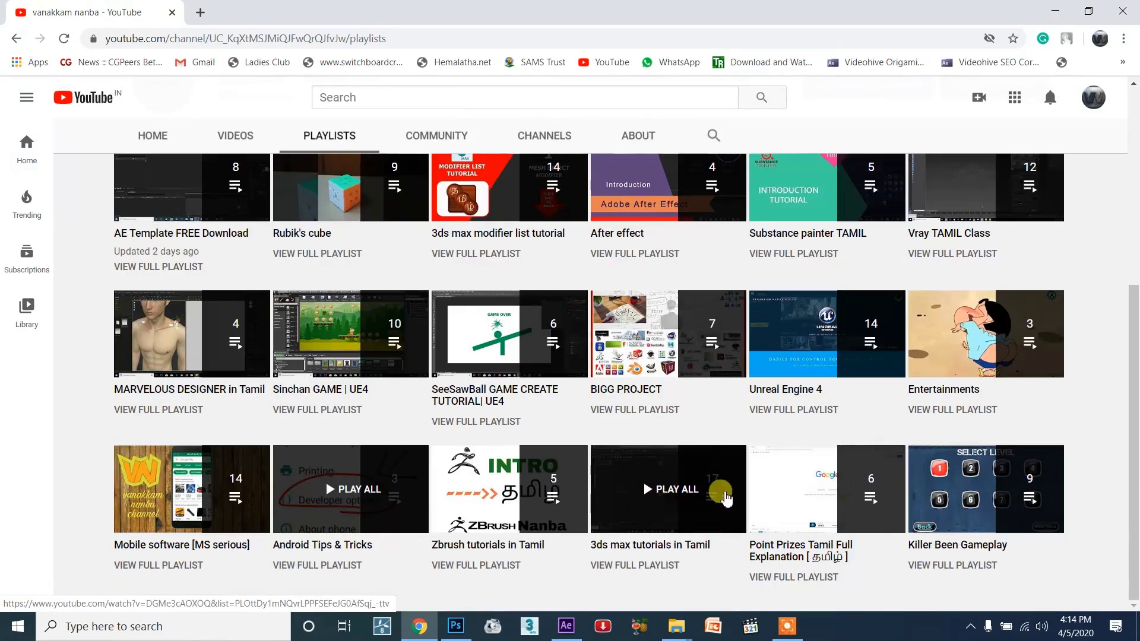
{"action": "scroll", "coordinate": [688, 526], "scroll_direction": "up", "scroll_amount": 3}
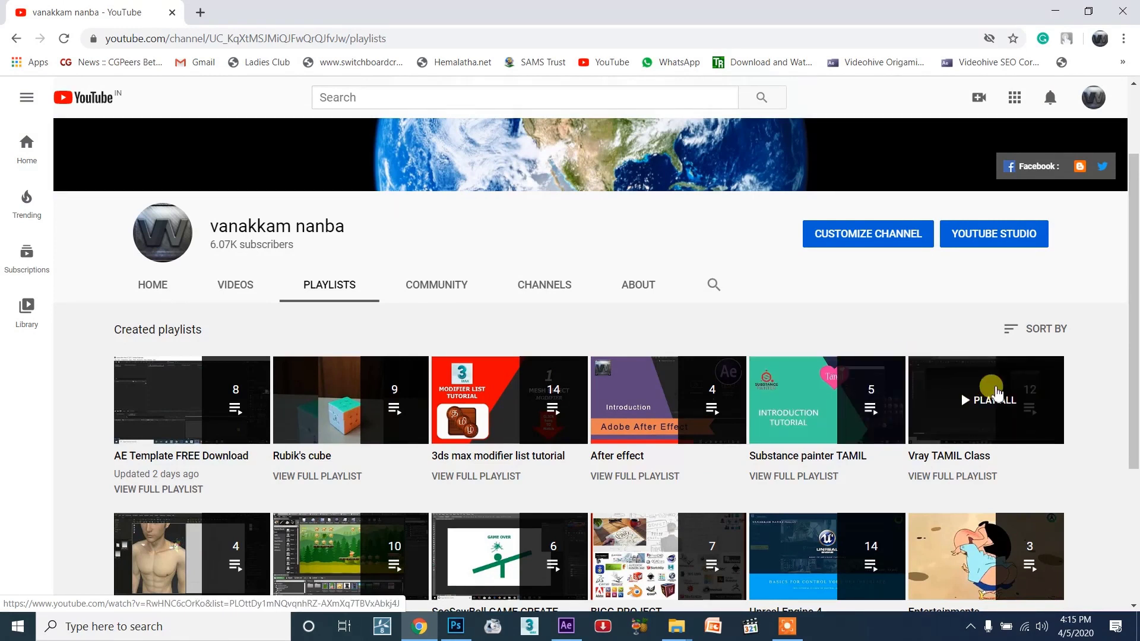
{"action": "scroll", "coordinate": [1002, 406], "scroll_direction": "down", "scroll_amount": 1}
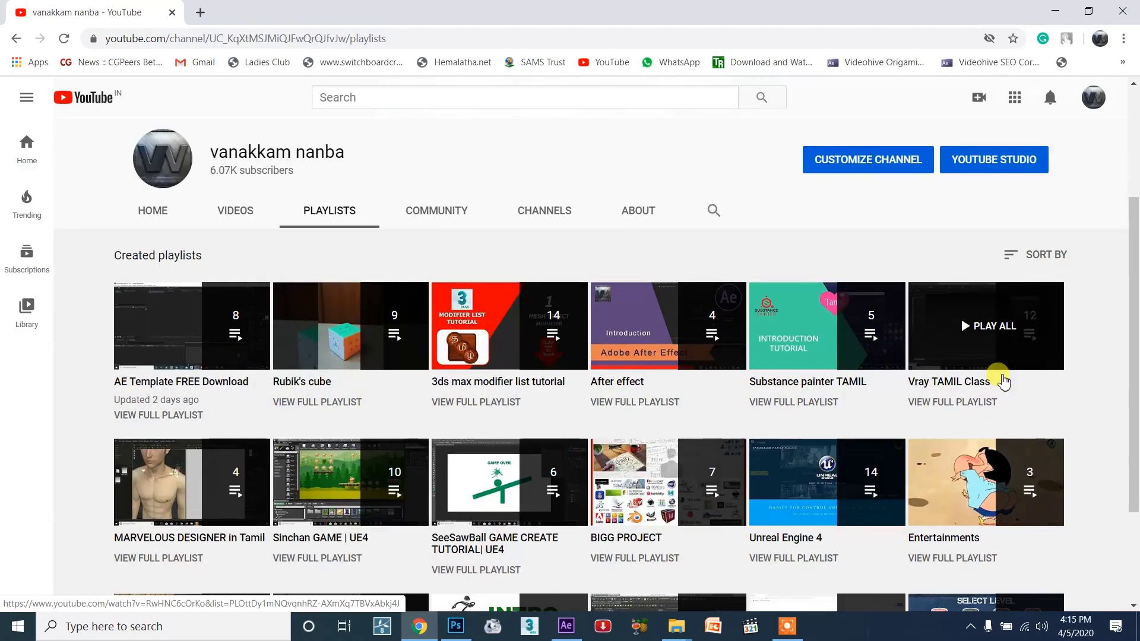
{"action": "scroll", "coordinate": [224, 509], "scroll_direction": "down", "scroll_amount": 2}
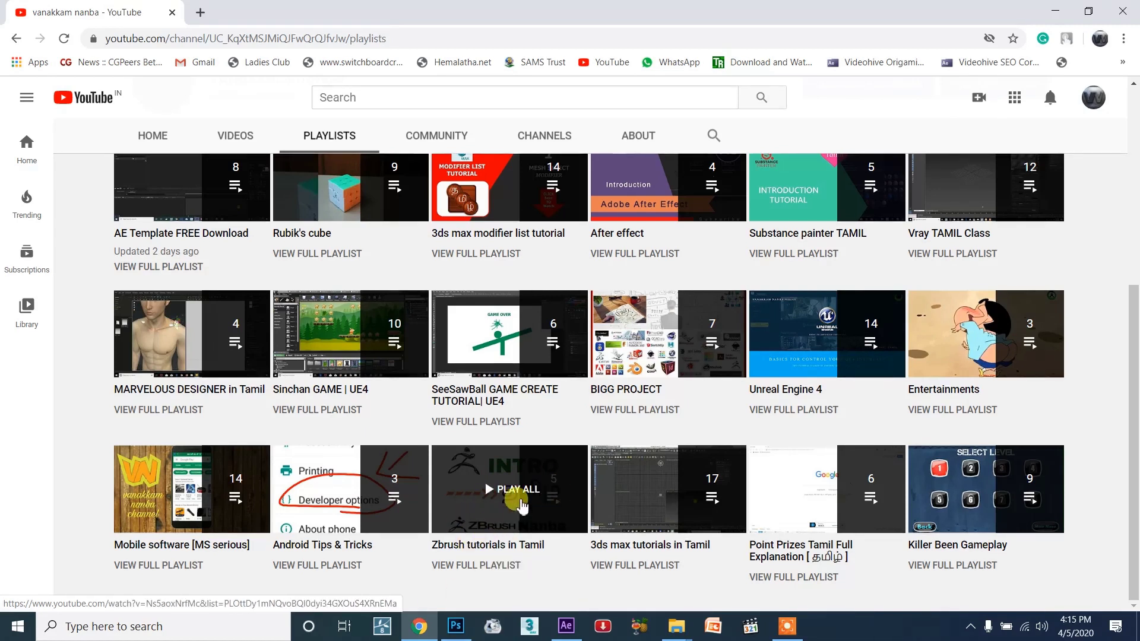
{"action": "scroll", "coordinate": [522, 505], "scroll_direction": "up", "scroll_amount": 4}
{"action": "scroll", "coordinate": [521, 506], "scroll_direction": "down", "scroll_amount": 1}
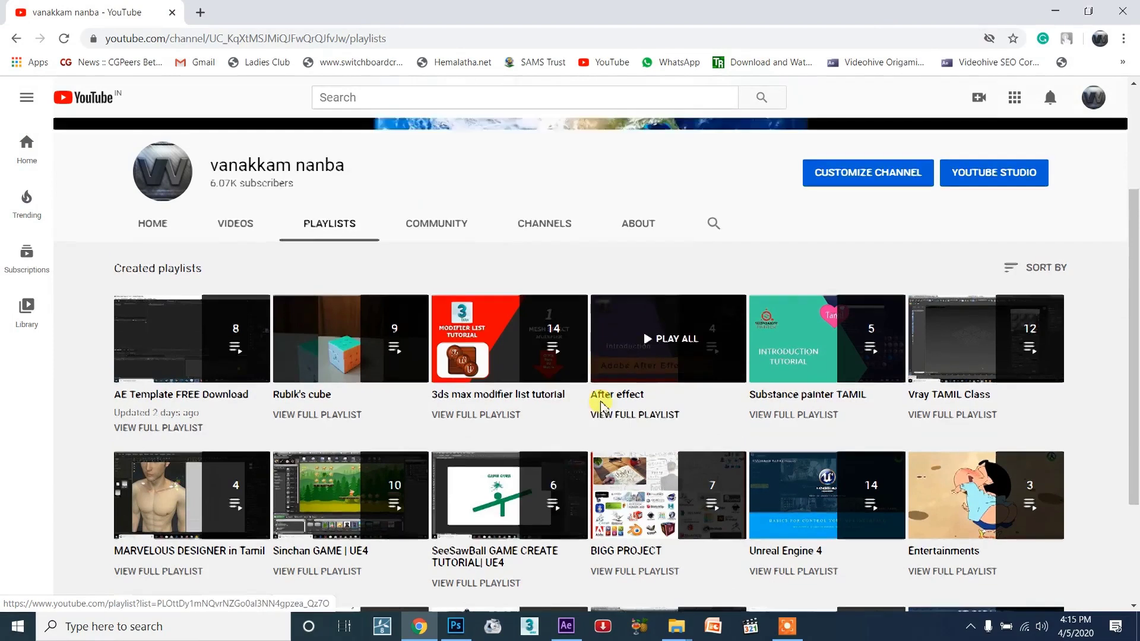
{"action": "scroll", "coordinate": [564, 395], "scroll_direction": "up", "scroll_amount": 3}
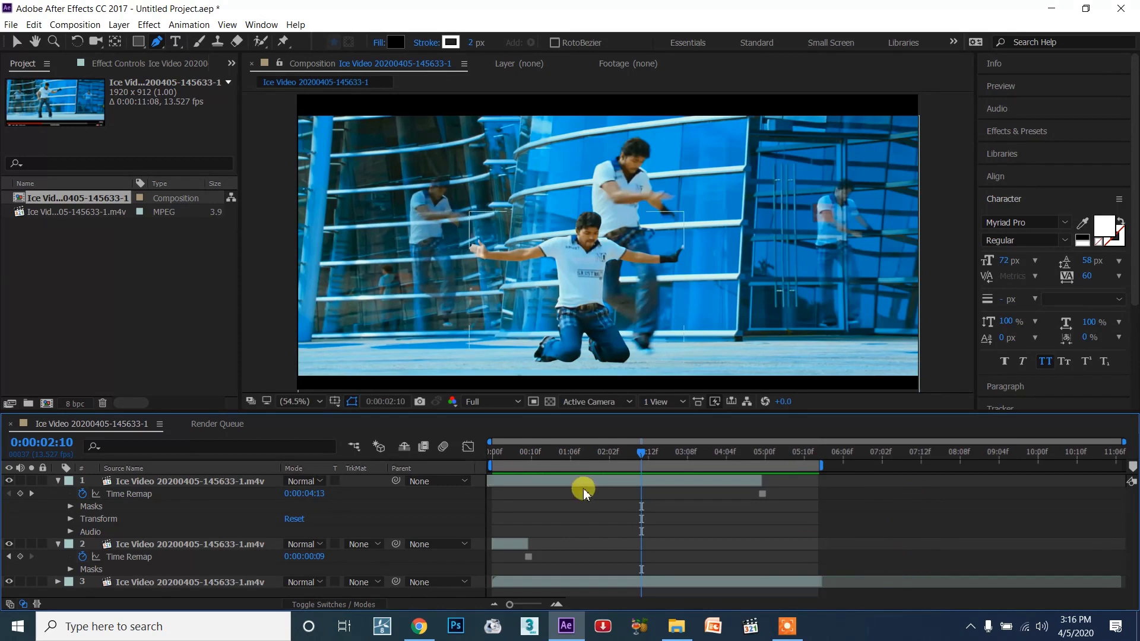
Switch back to After Effects and preview the finished clone effect from 0:00:00:00
{"action": "left_click_drag", "start_coordinate": [632, 455], "coordinate": [433, 427]}
{"action": "key", "text": "space"}
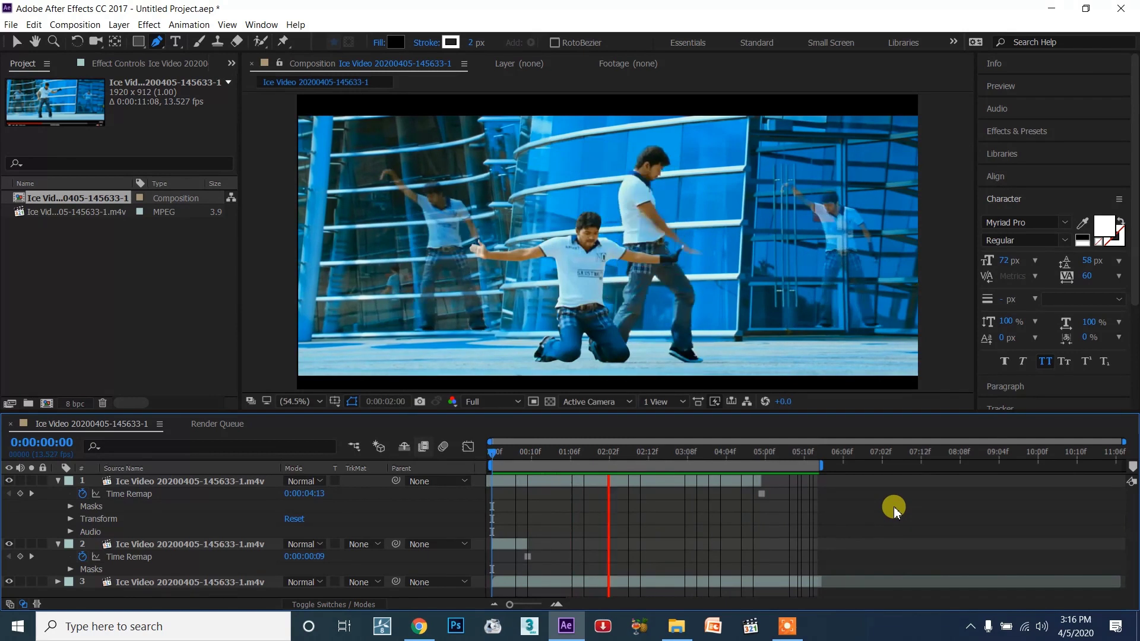
{"action": "key", "text": "space"}
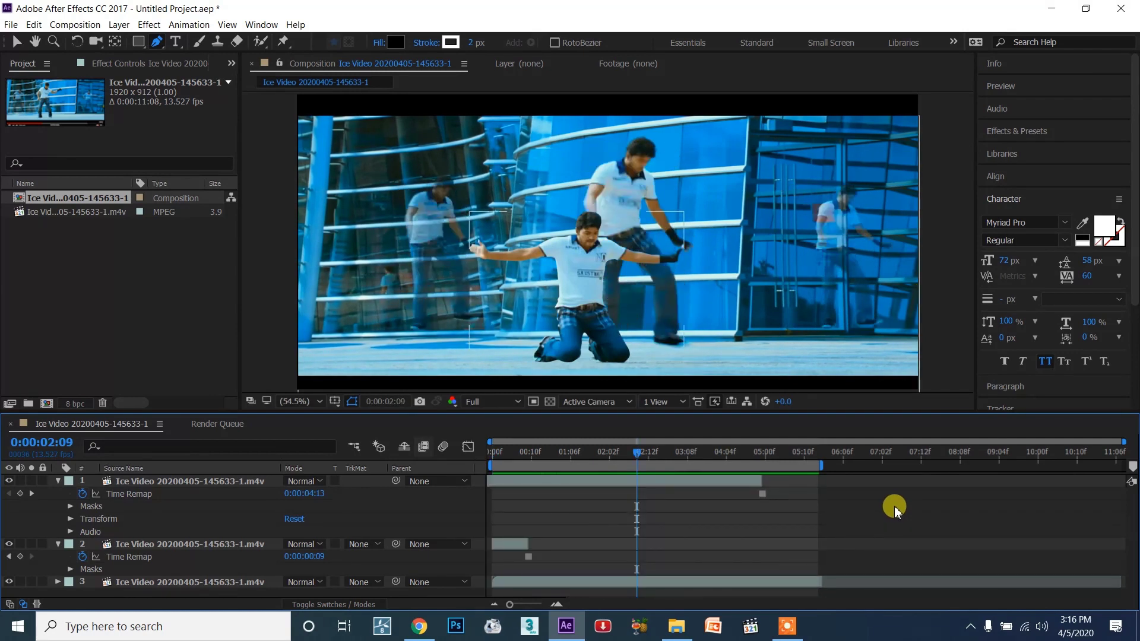